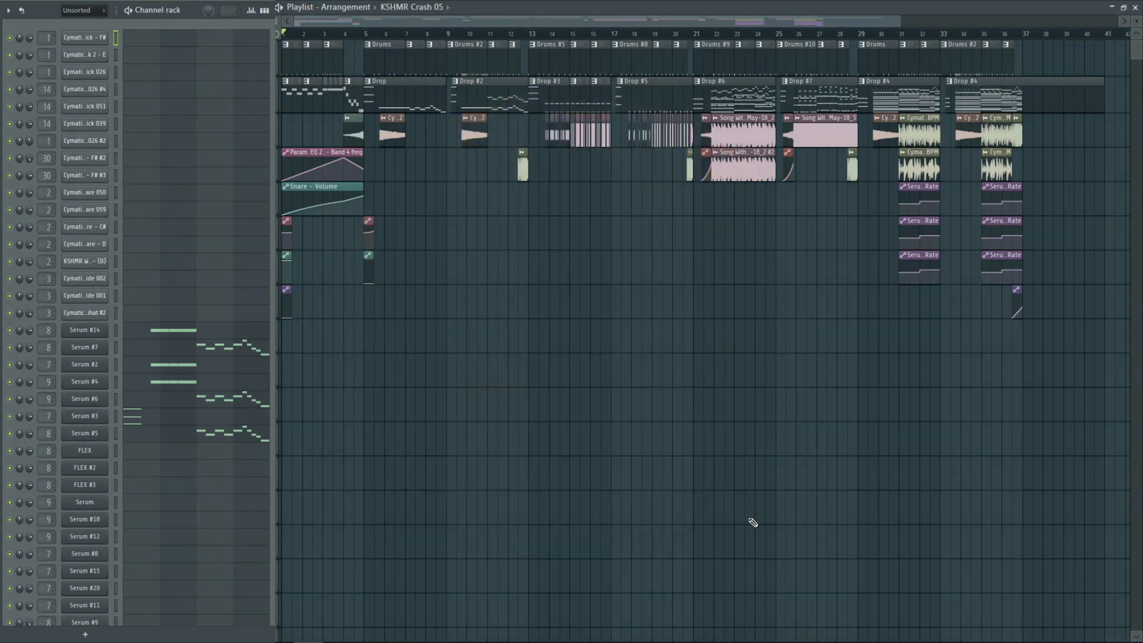
# Play back the full playlist arrangement and stop it at the end
pyautogui.scroll(1, 753, 522)
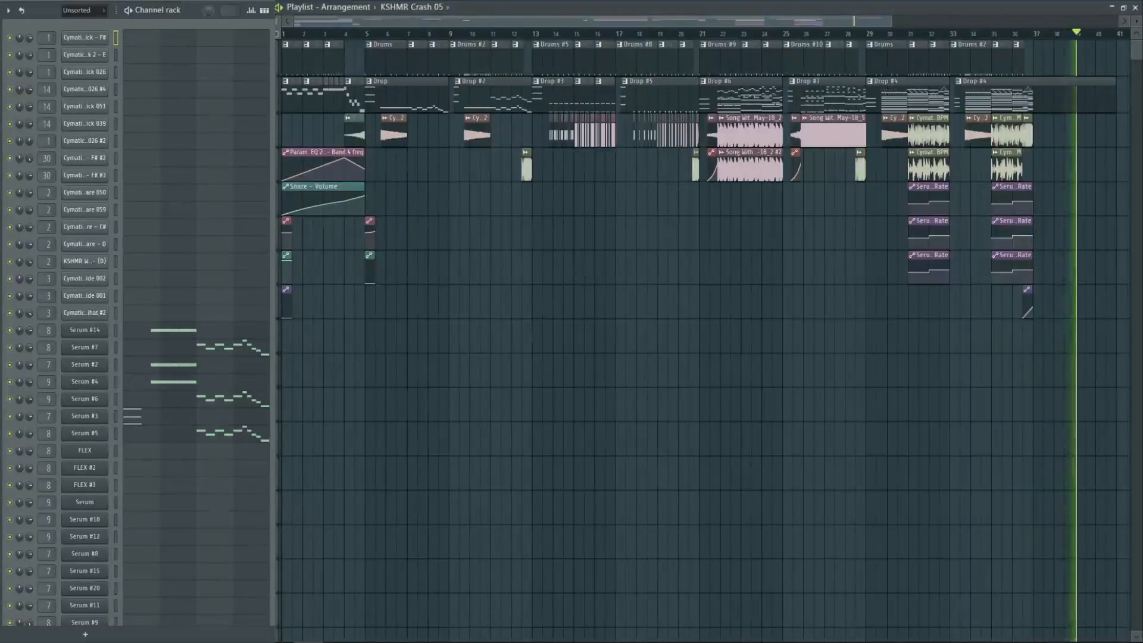
pyautogui.press('space')
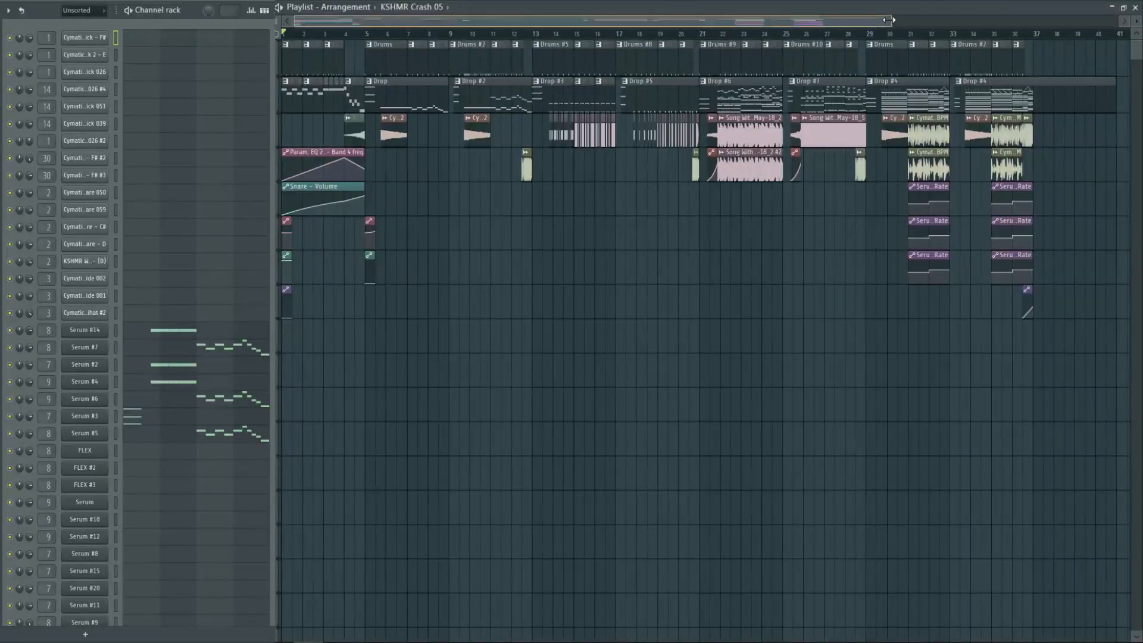
# Cue the playlist to bar 5, pick the Build pattern and audition it
pyautogui.moveTo(888, 20); pyautogui.dragTo(493, 20)
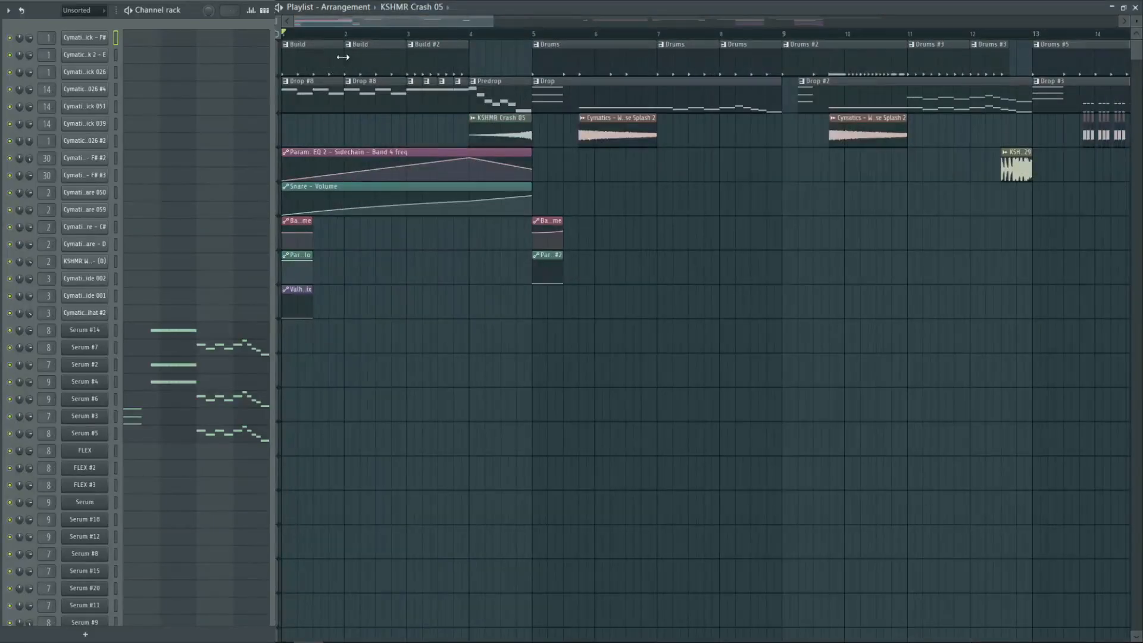
pyautogui.click(534, 36)
pyautogui.click(294, 59)
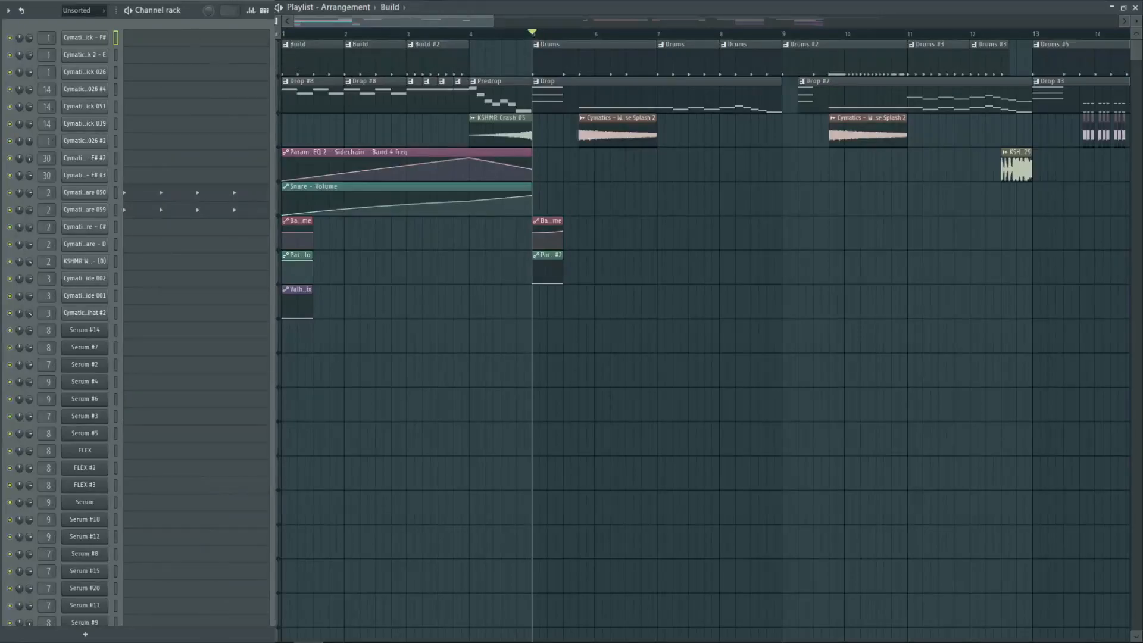
pyautogui.press('space')
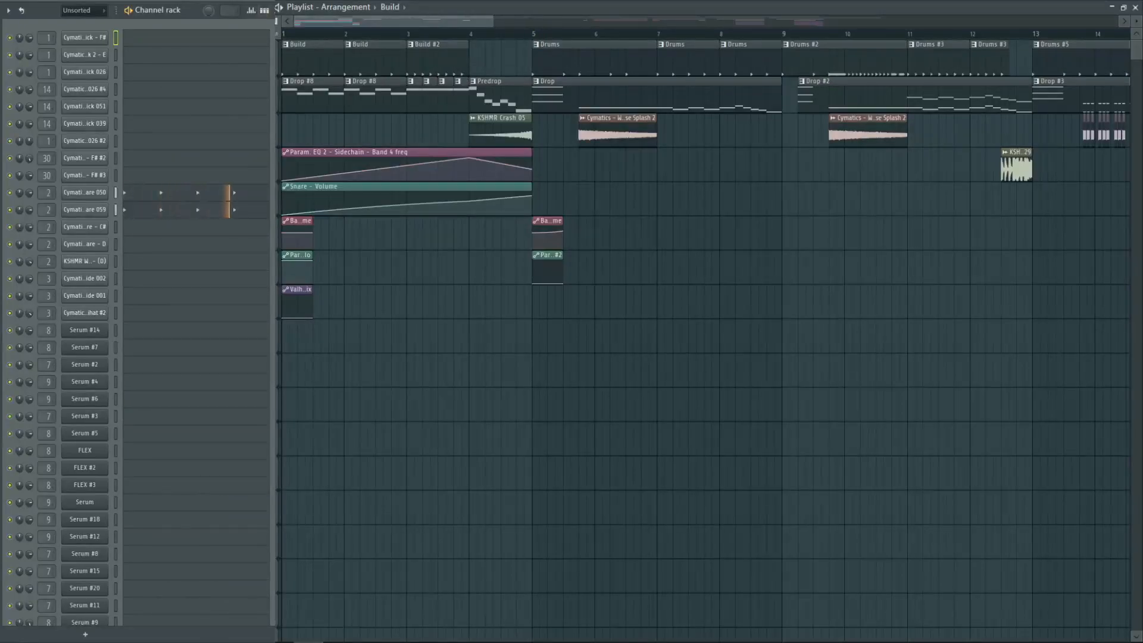
pyautogui.press('space')
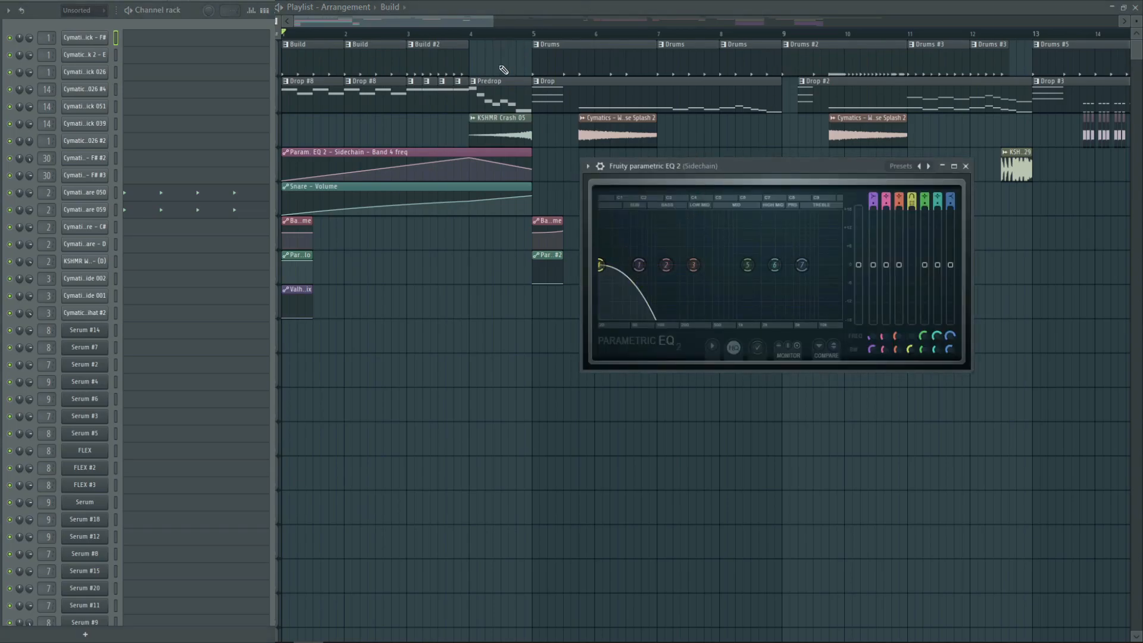
# Play the build-up while viewing the Sidechain track's Fruity parametric EQ 2, and close the EQ
pyautogui.press('space')
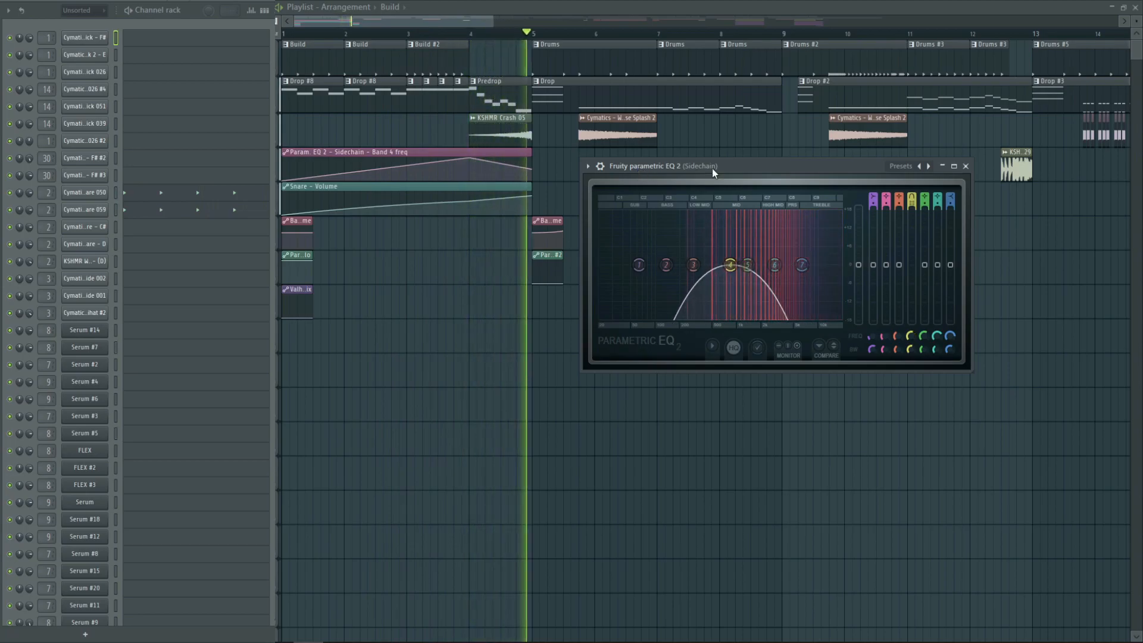
pyautogui.press('space')
pyautogui.click(966, 167)
# Cue bar 5, switch to the Drums pattern starting there and audition it
pyautogui.click(533, 33)
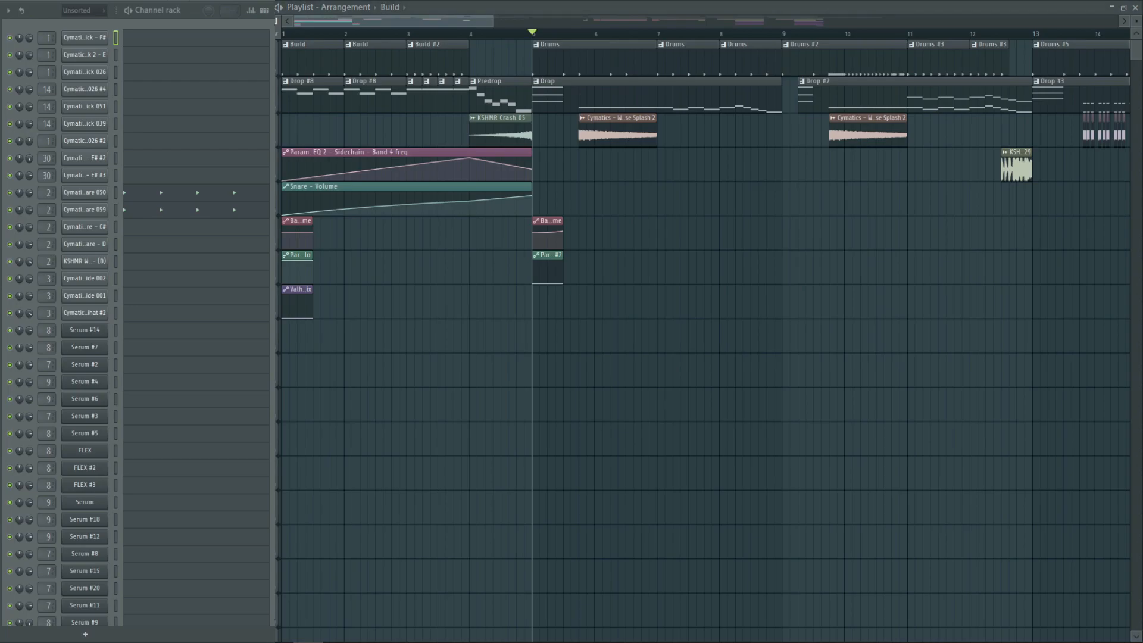
pyautogui.press('KP_Add')
pyautogui.click(191, 0)
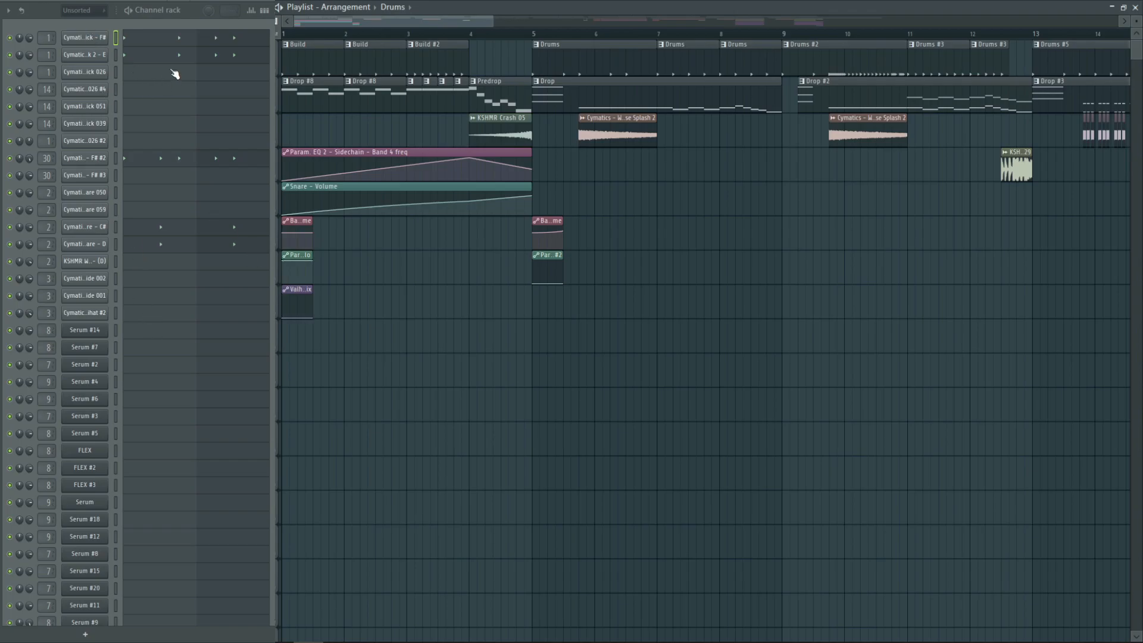
pyautogui.press('space')
pyautogui.press('space')
# Cue bar 7 and audition the Drums pattern that starts there
pyautogui.click(662, 37)
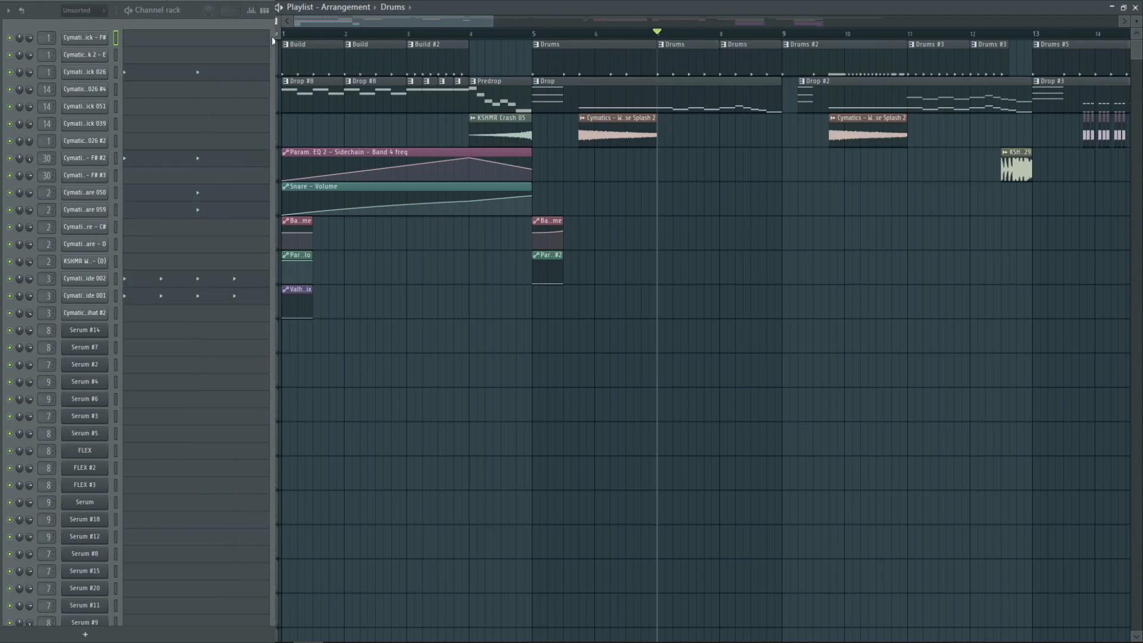
pyautogui.press('space')
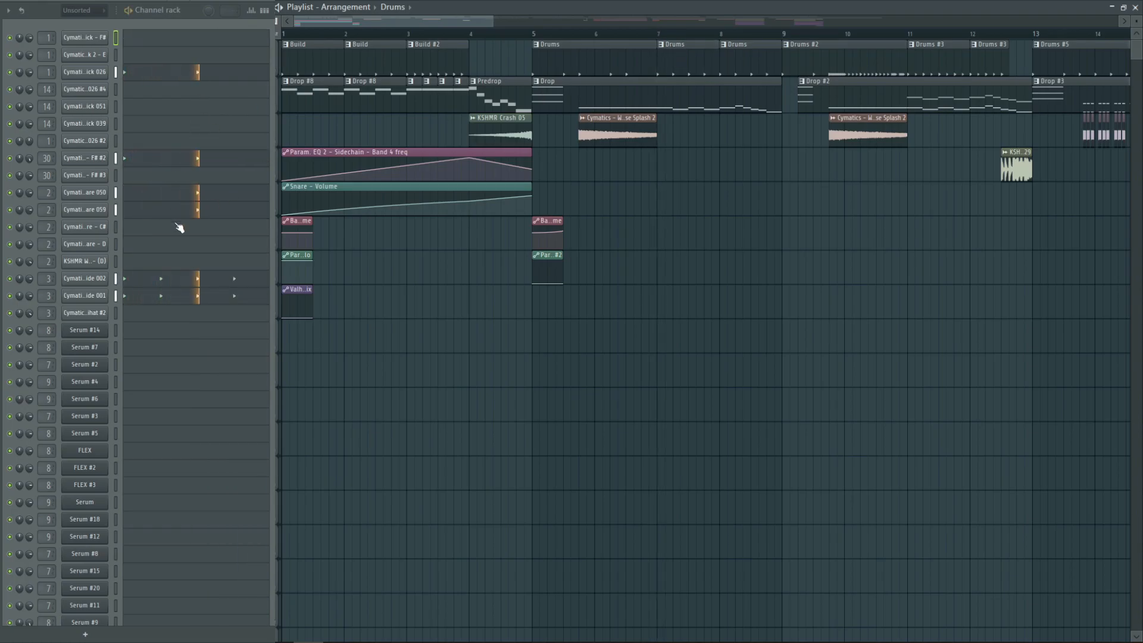
pyautogui.click(115, 279)
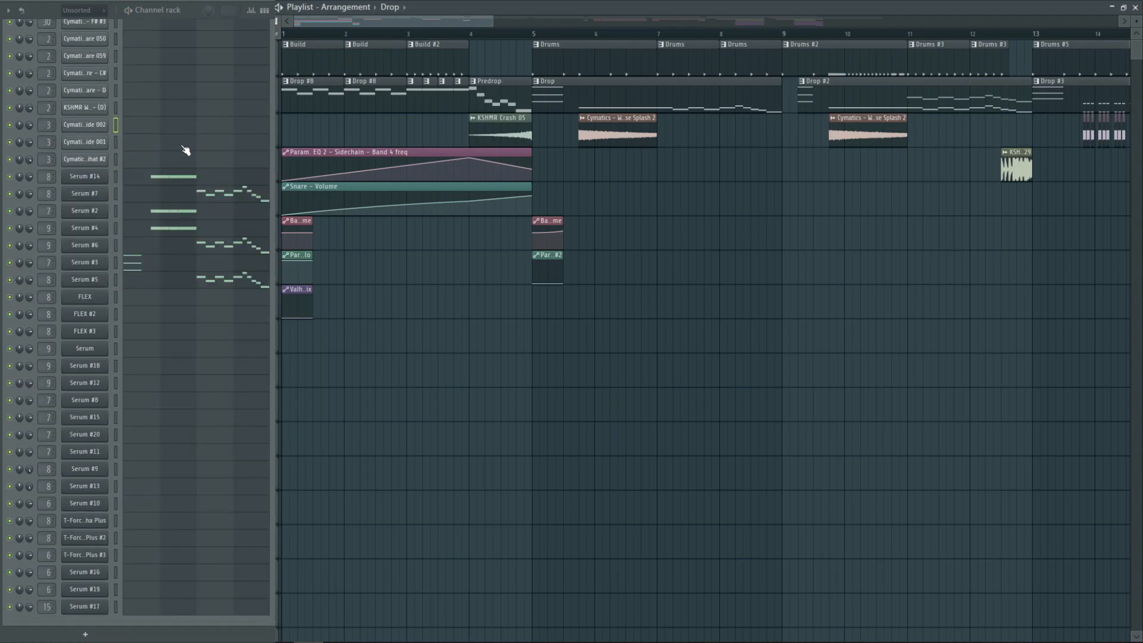
# Audition the Drop pattern and examine the oscillator, effects and LFO 2 settings of the Serum #3 chords patch
pyautogui.press('space')
pyautogui.press('space')
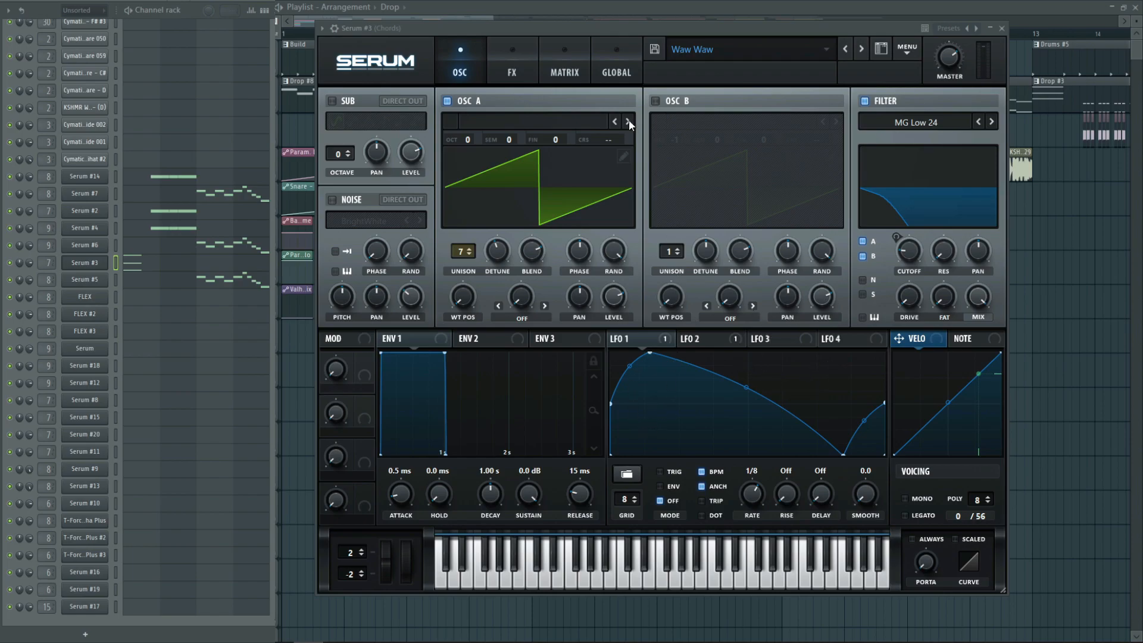
pyautogui.click(519, 55)
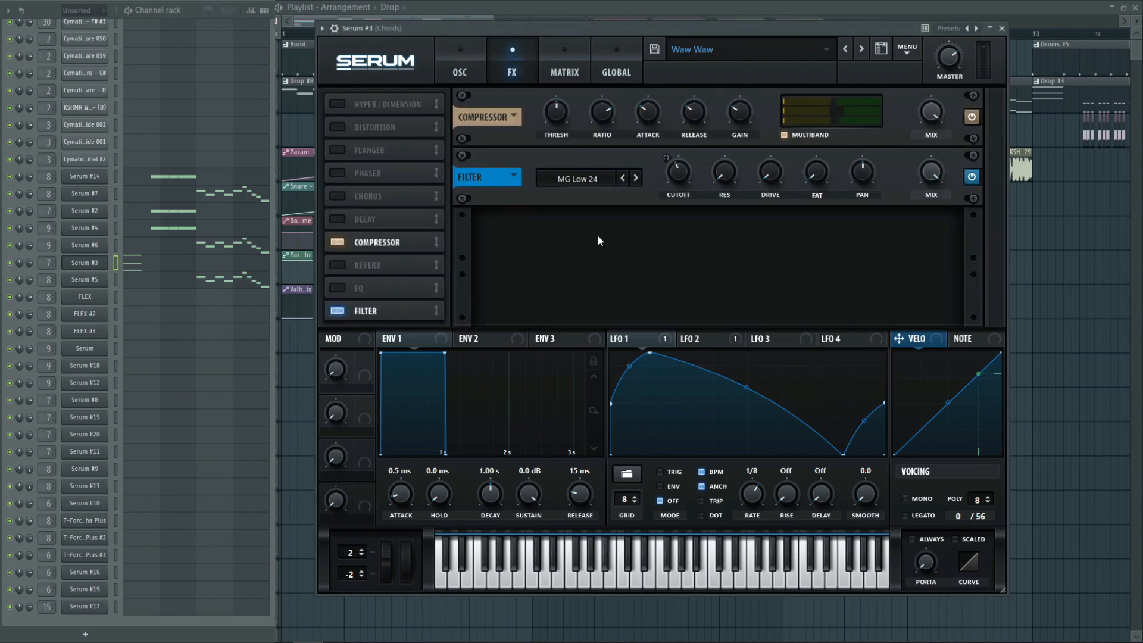
pyautogui.click(723, 347)
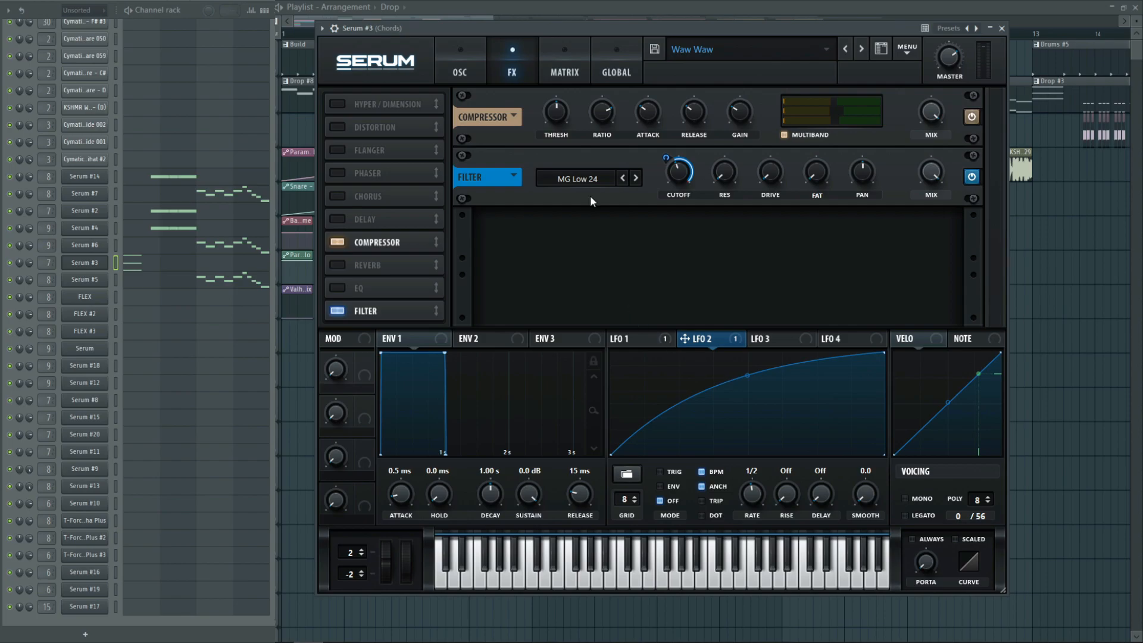
pyautogui.click(449, 56)
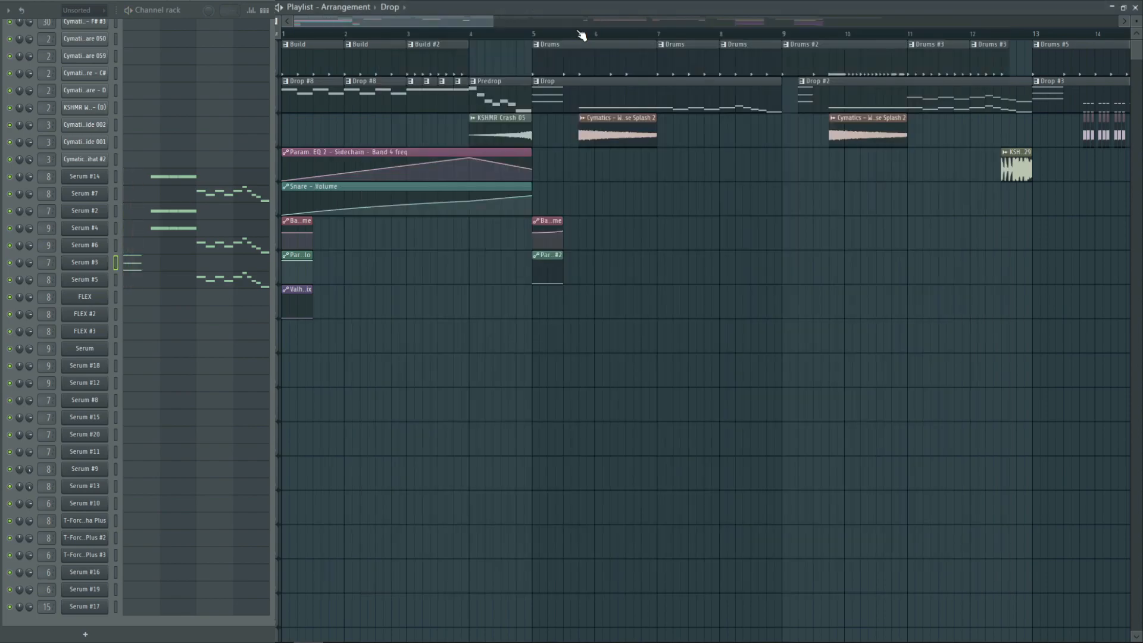
# Select the time range of the first Splash clip after bar 5, mute the Drums and Drop tracks, and audition it
pyautogui.moveTo(581, 37); pyautogui.dragTo(633, 48)
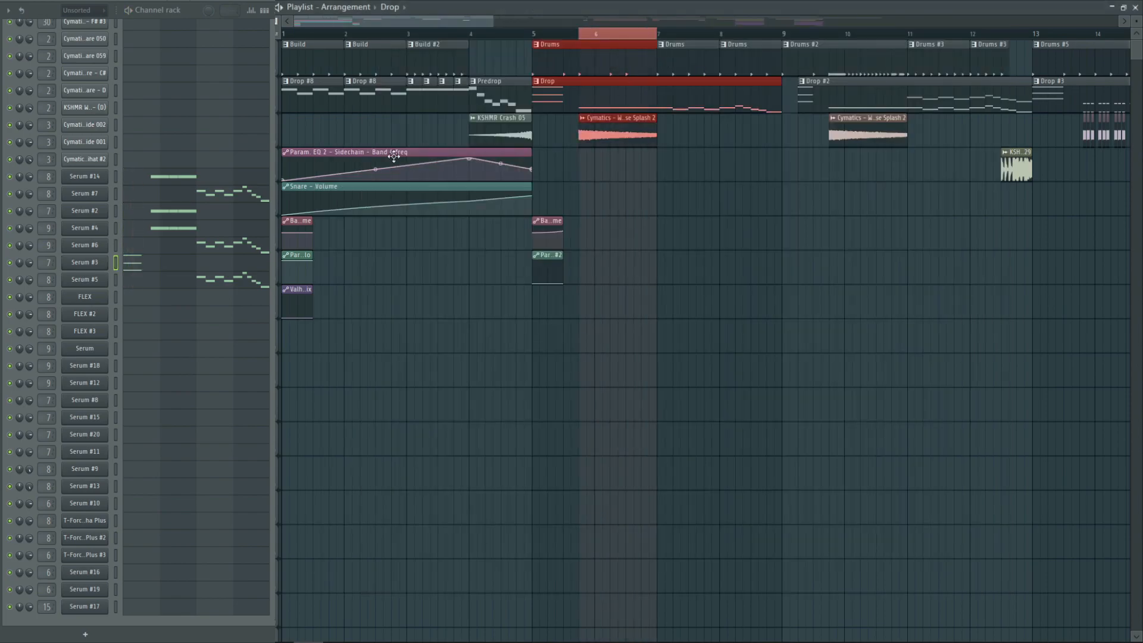
pyautogui.click(278, 72)
pyautogui.keyDown('ctrl'); pyautogui.click(748, 245); pyautogui.keyUp('ctrl')
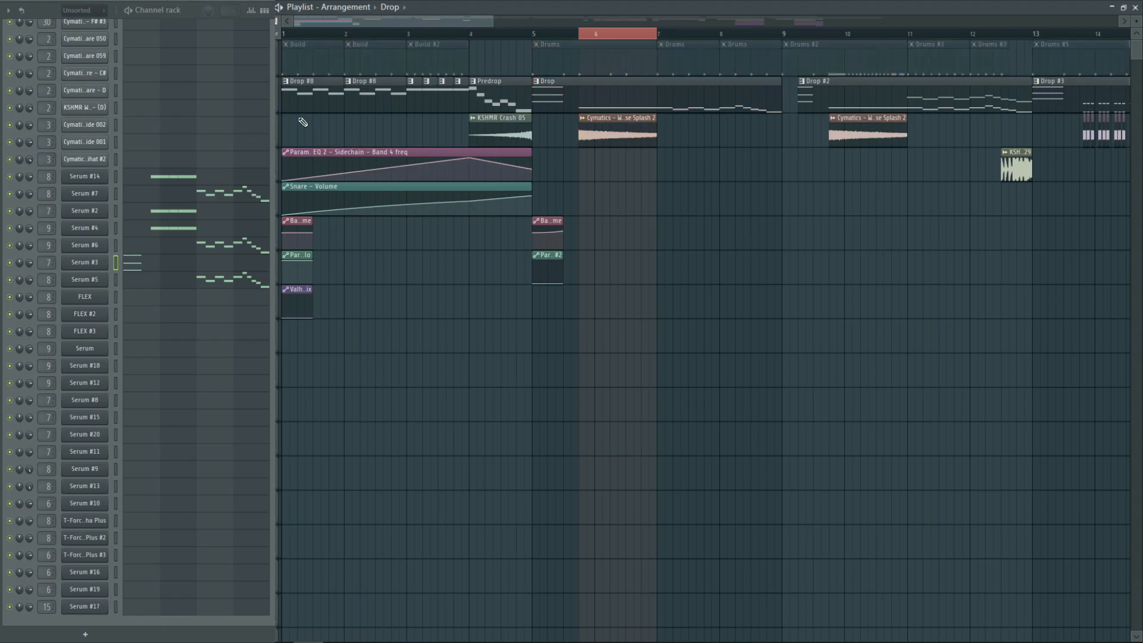
pyautogui.click(277, 110)
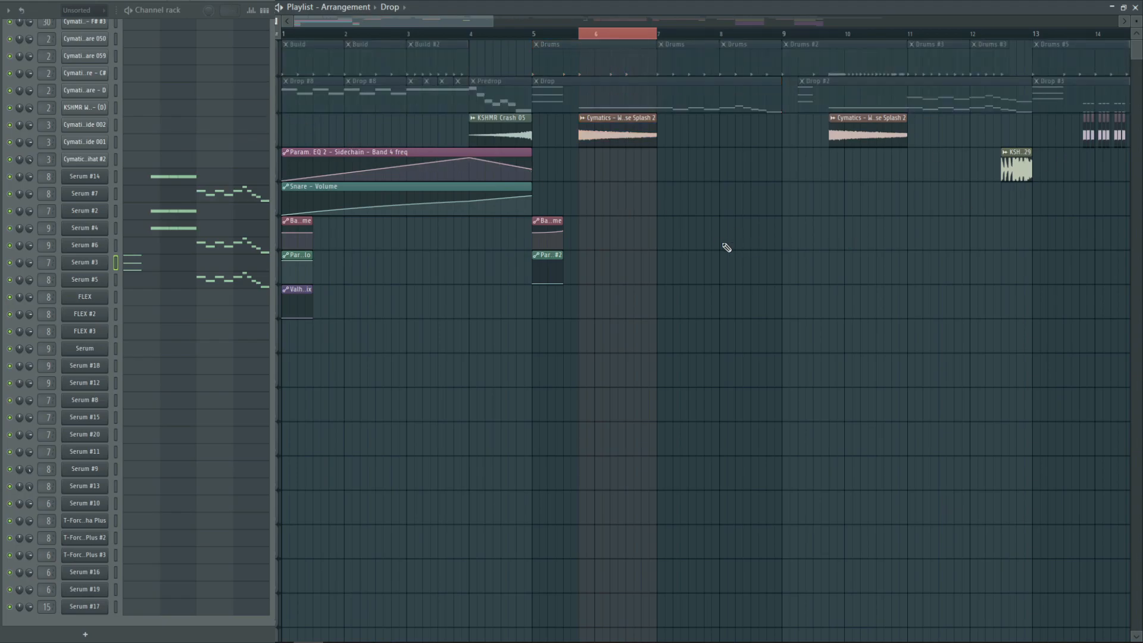
pyautogui.press('space')
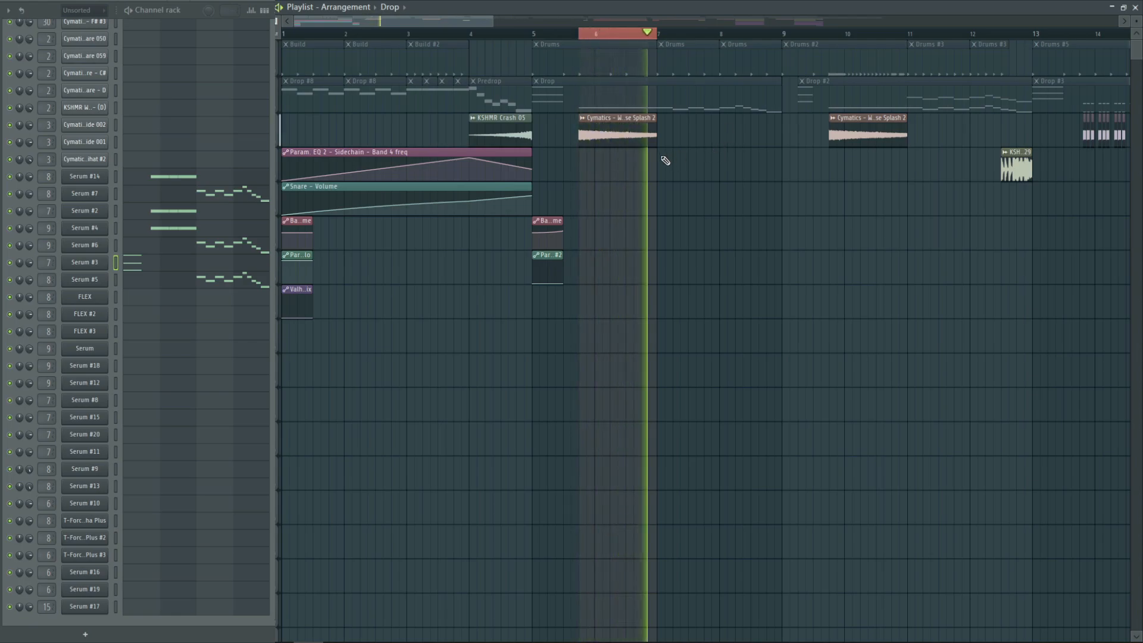
pyautogui.press('space')
# Mute the Splash clip's track, unmute the Drop track and audition the selected range
pyautogui.click(278, 145)
pyautogui.click(277, 110)
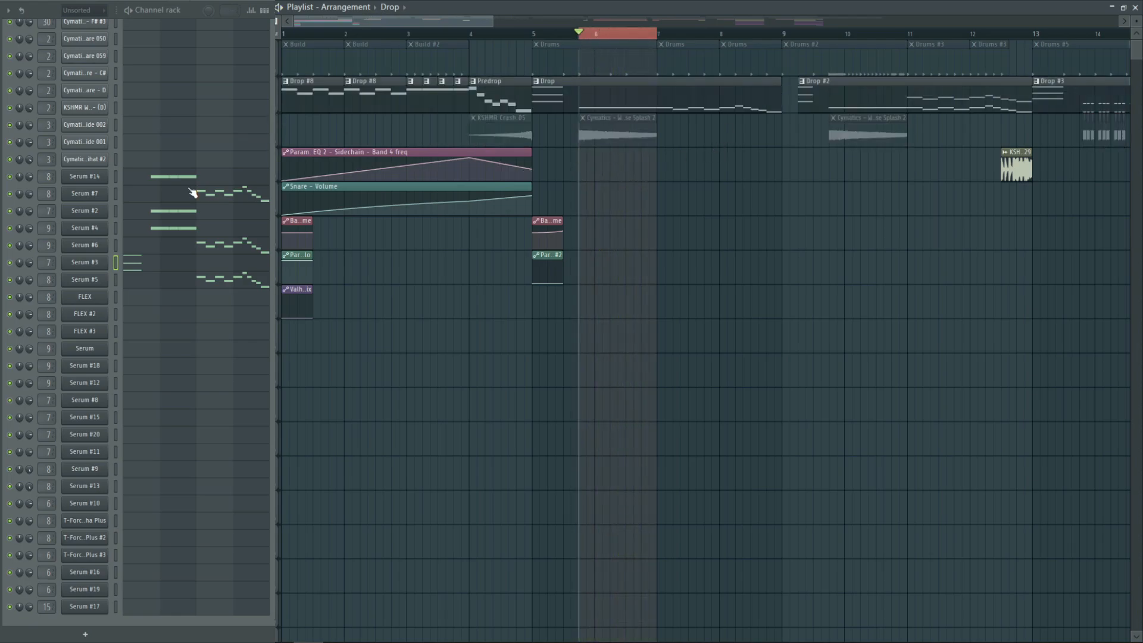
pyautogui.press('space')
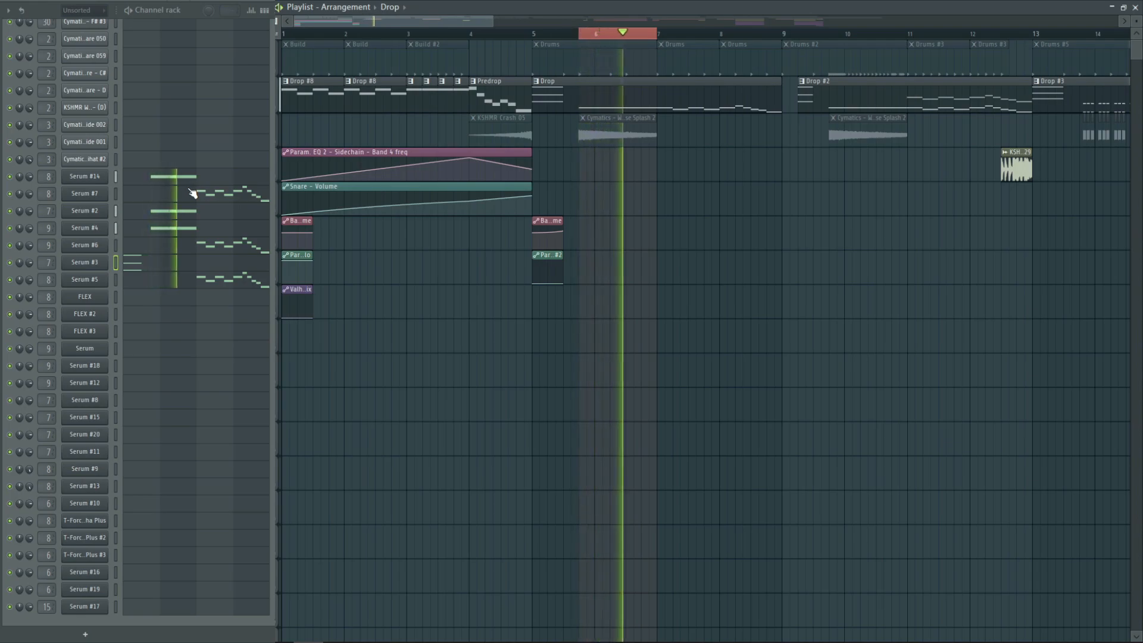
pyautogui.press('space')
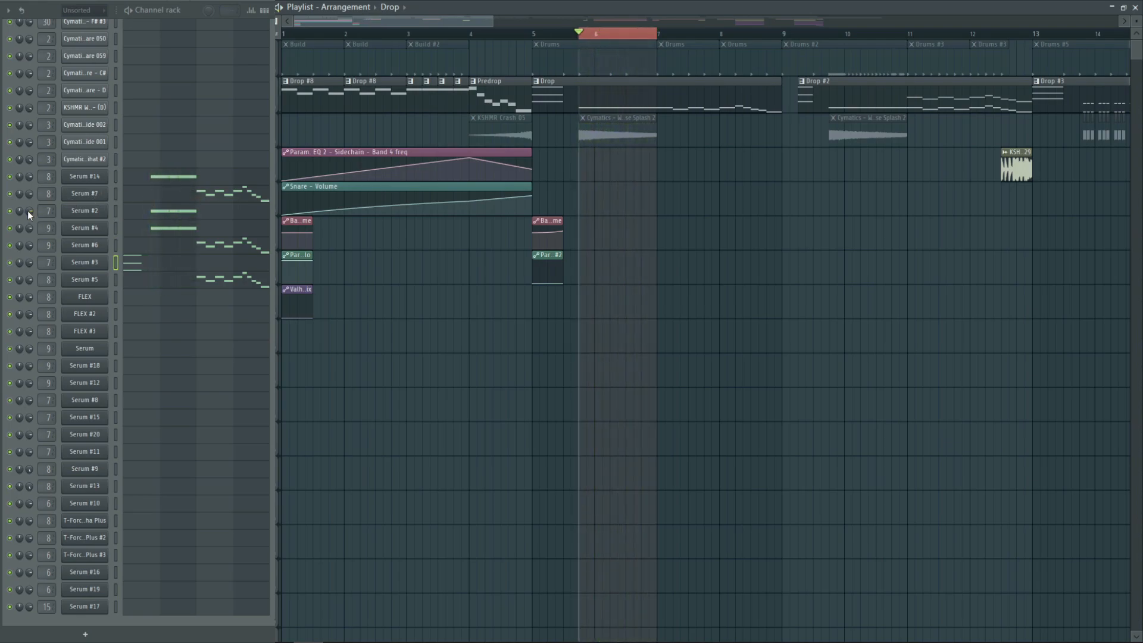
# Open the Serum #14 bass patch and audition it with Serum #2 and Serum #4 muted
pyautogui.click(92, 177)
pyautogui.press('space')
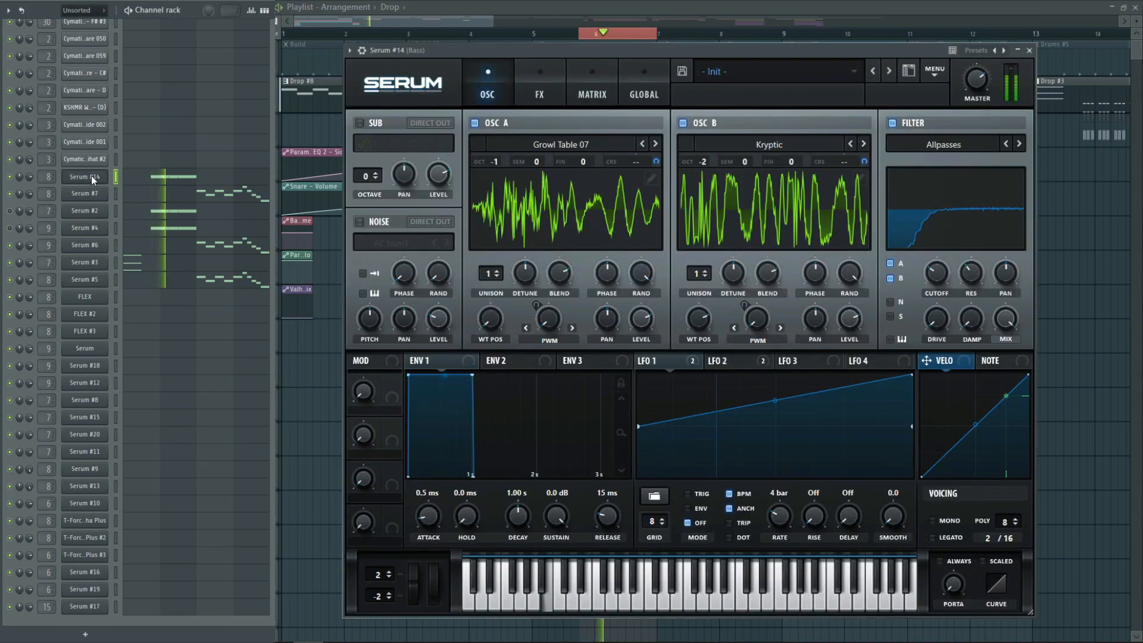
pyautogui.press('space')
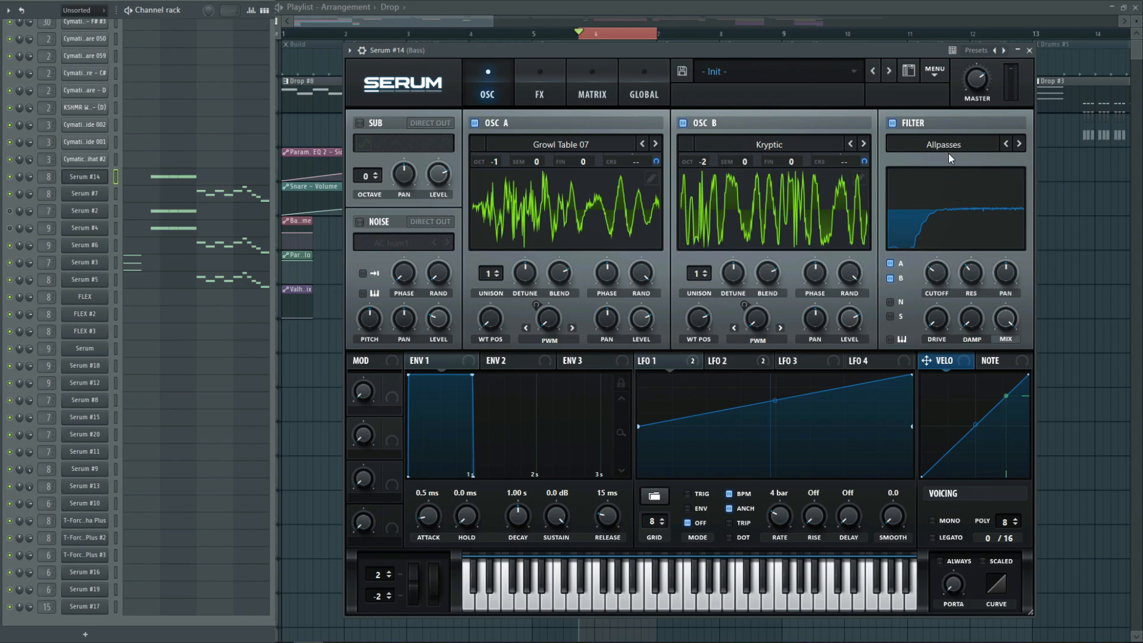
# Examine how LFO 2 and LFO 1 modulate the oscillators in the Serum #14 bass patch, replay it and close the plugin
pyautogui.click(721, 362)
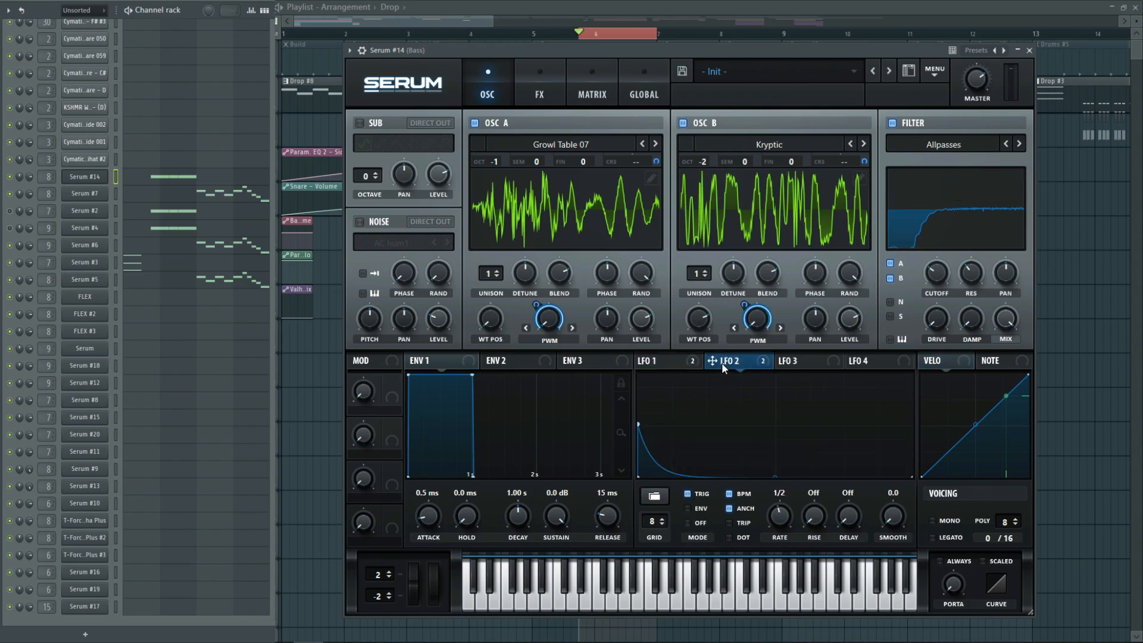
pyautogui.click(551, 344)
pyautogui.click(553, 337)
pyautogui.moveTo(548, 321)
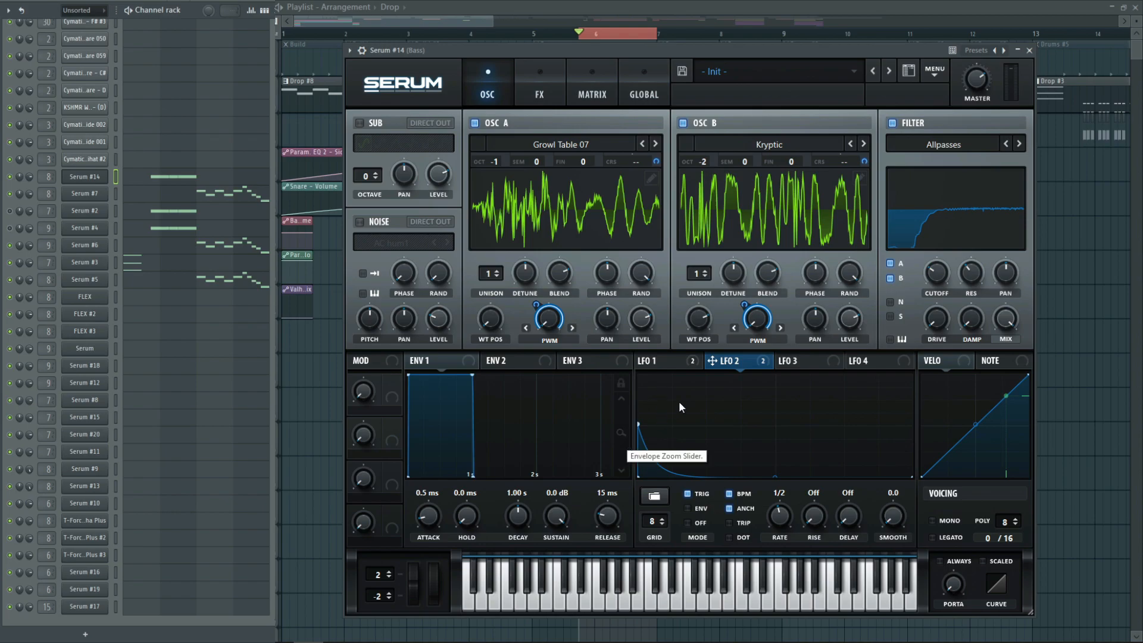
pyautogui.click(670, 362)
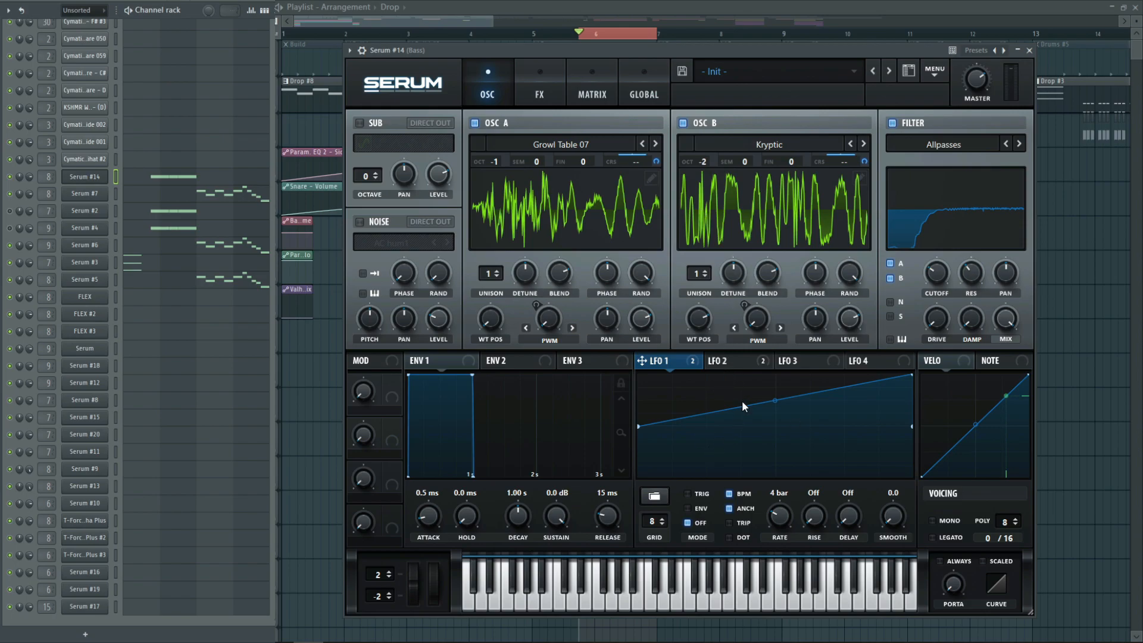
pyautogui.press('space')
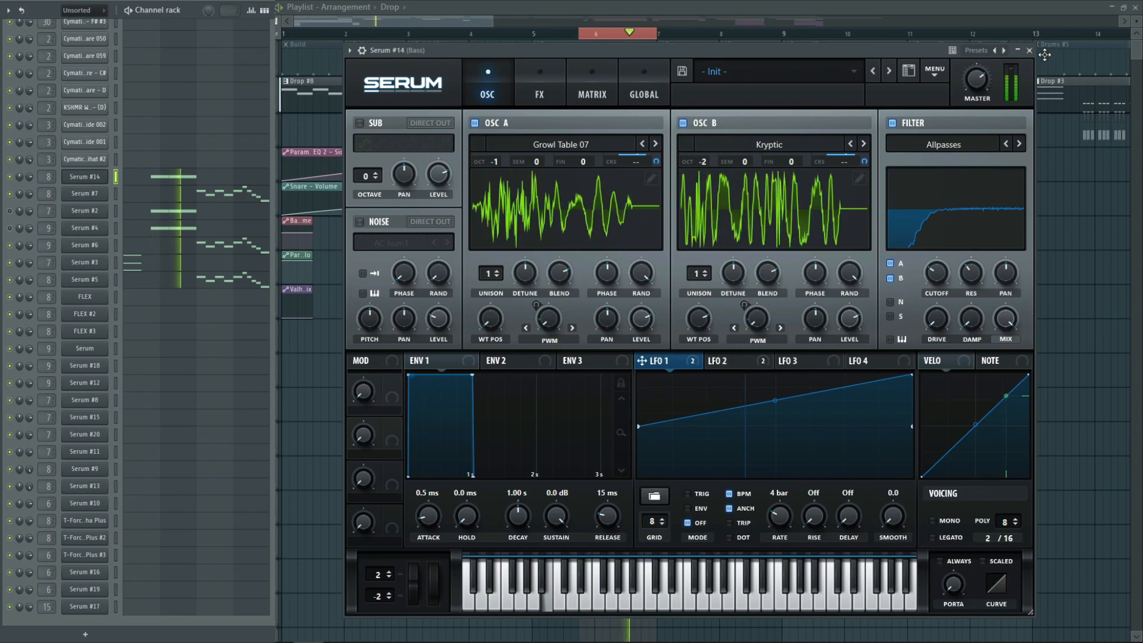
pyautogui.press('space')
pyautogui.click(1030, 51)
# Mute Serum #14, and audition the Serum #2 chords patch while examining LFO 1's modulation of both oscillators' detune
pyautogui.click(10, 176)
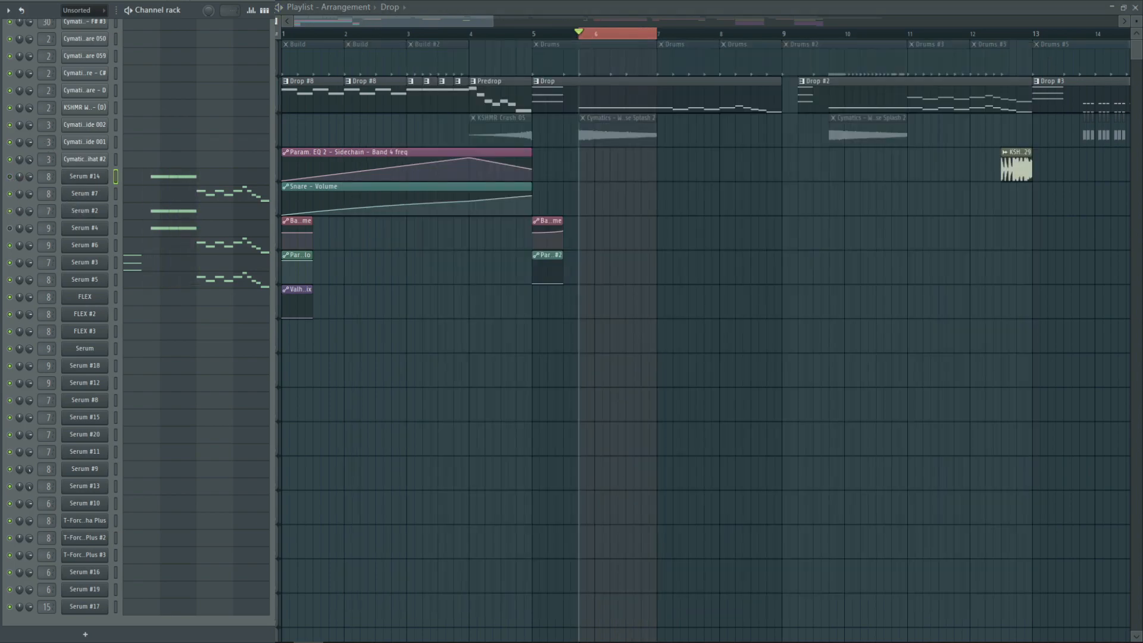
pyautogui.click(85, 211)
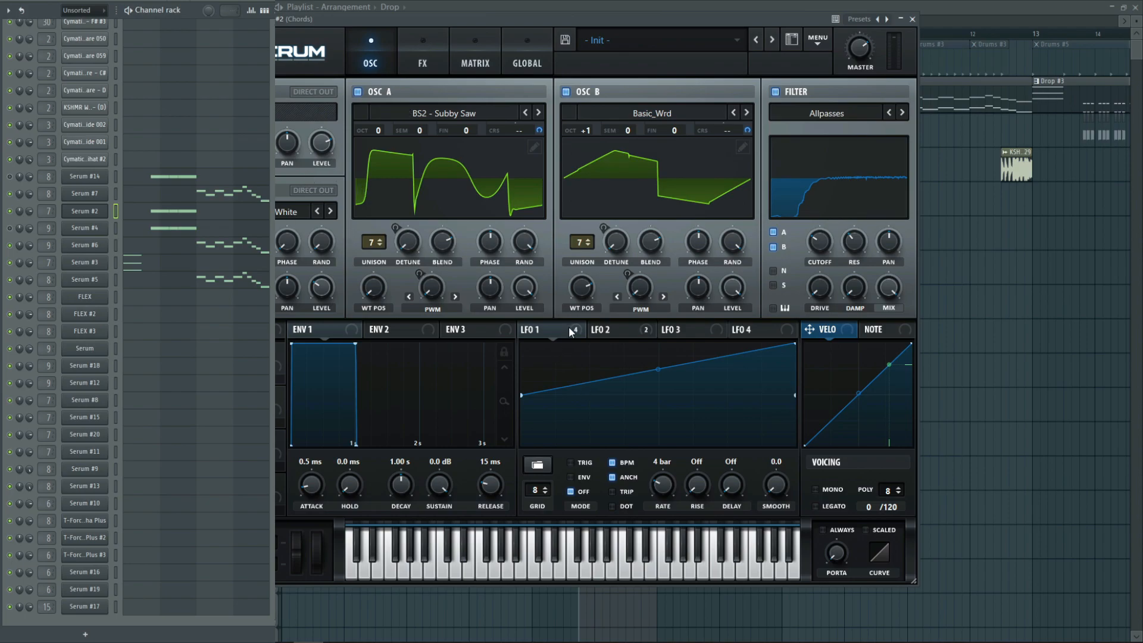
pyautogui.moveTo(569, 329); pyautogui.dragTo(408, 241)
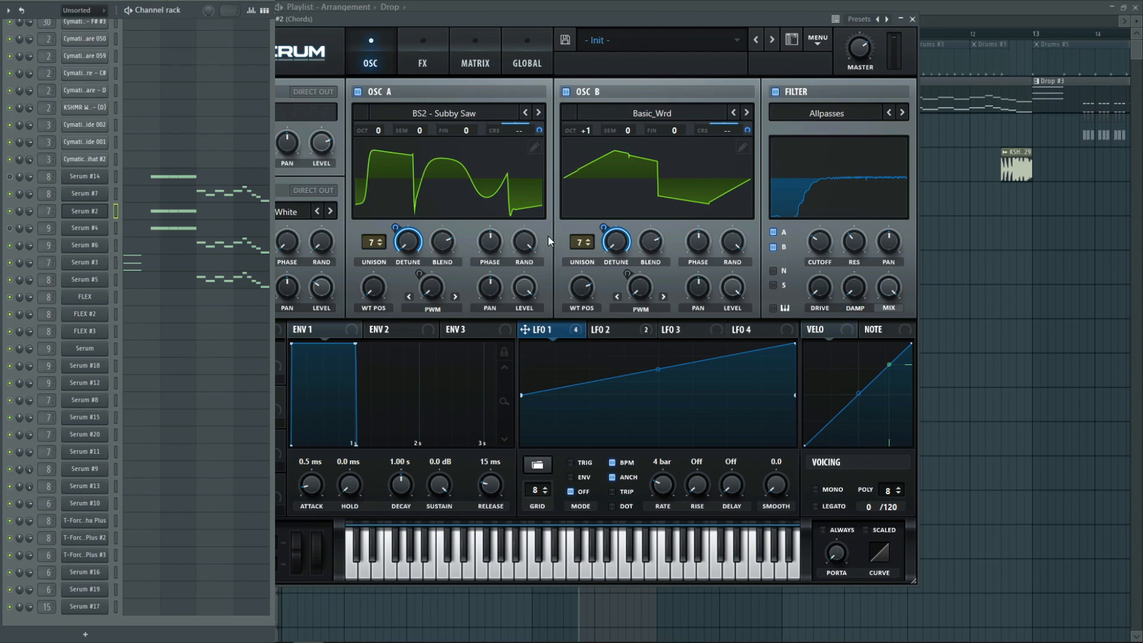
pyautogui.press('space')
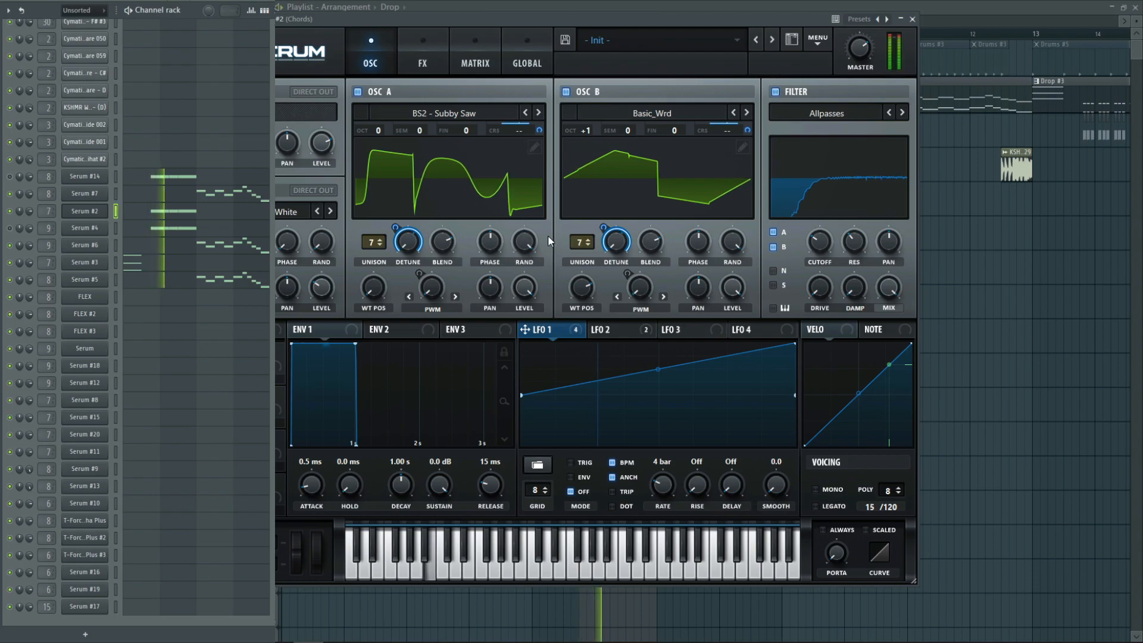
pyautogui.click(912, 19)
pyautogui.press('space')
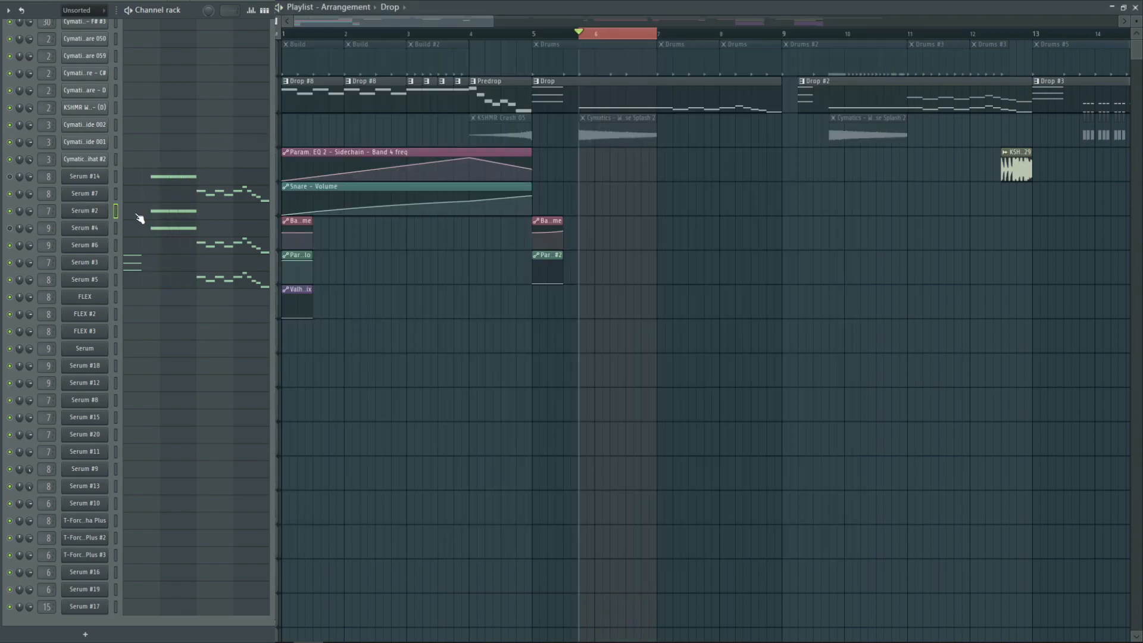
# Mute Serum #2, examine the Serum #4 sub patch and its preset category, and close the plugin
pyautogui.click(10, 211)
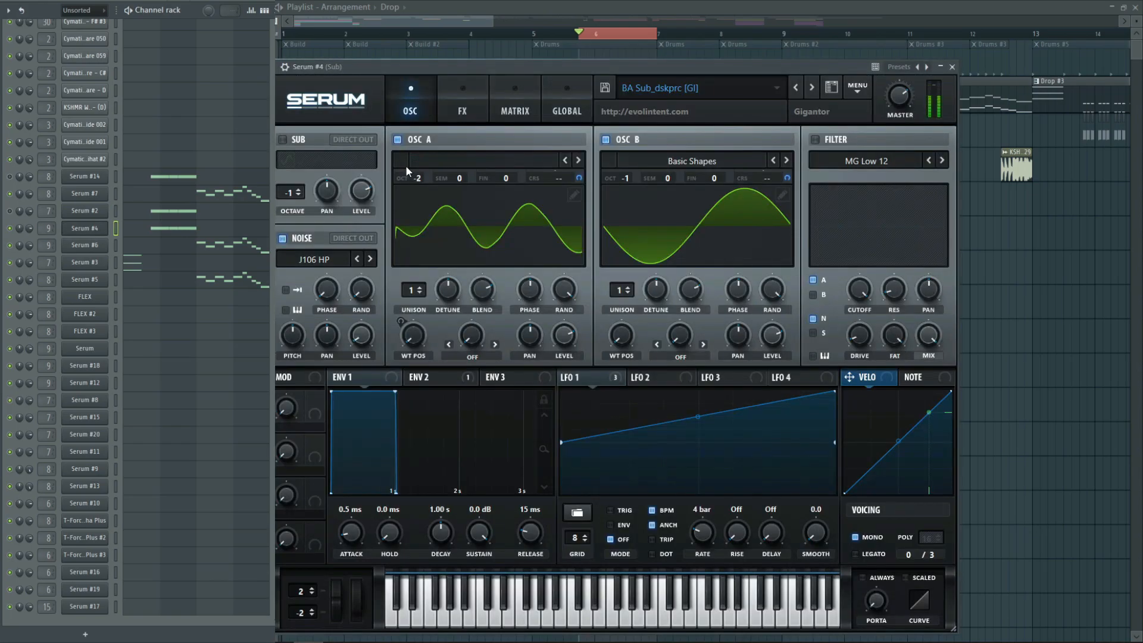
pyautogui.click(727, 87)
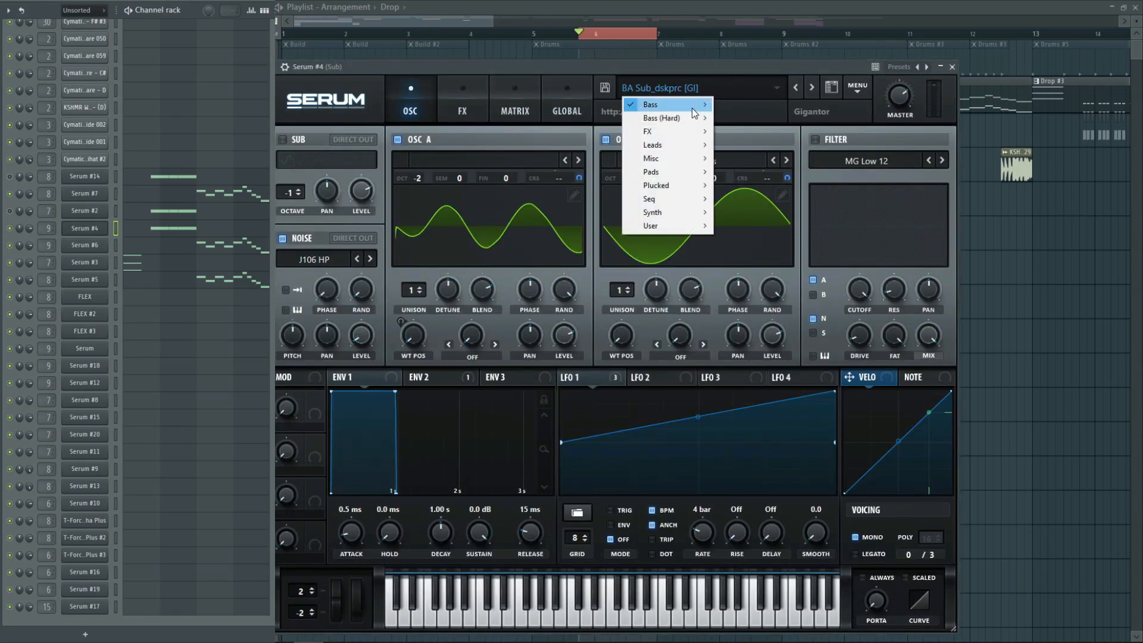
pyautogui.moveTo(654, 105)
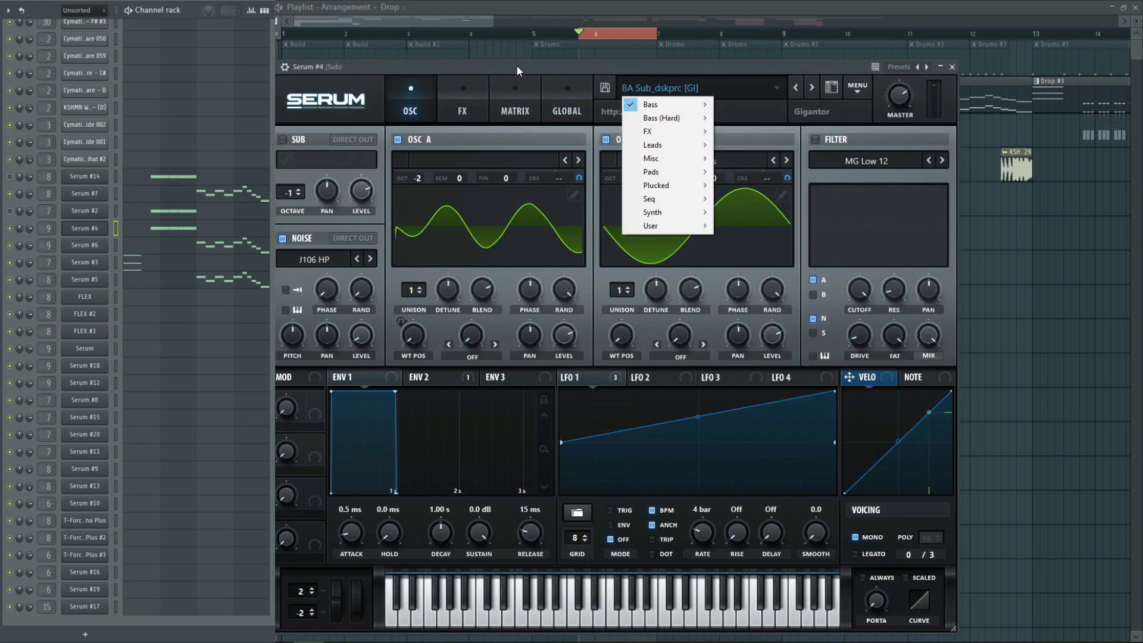
pyautogui.click(518, 66)
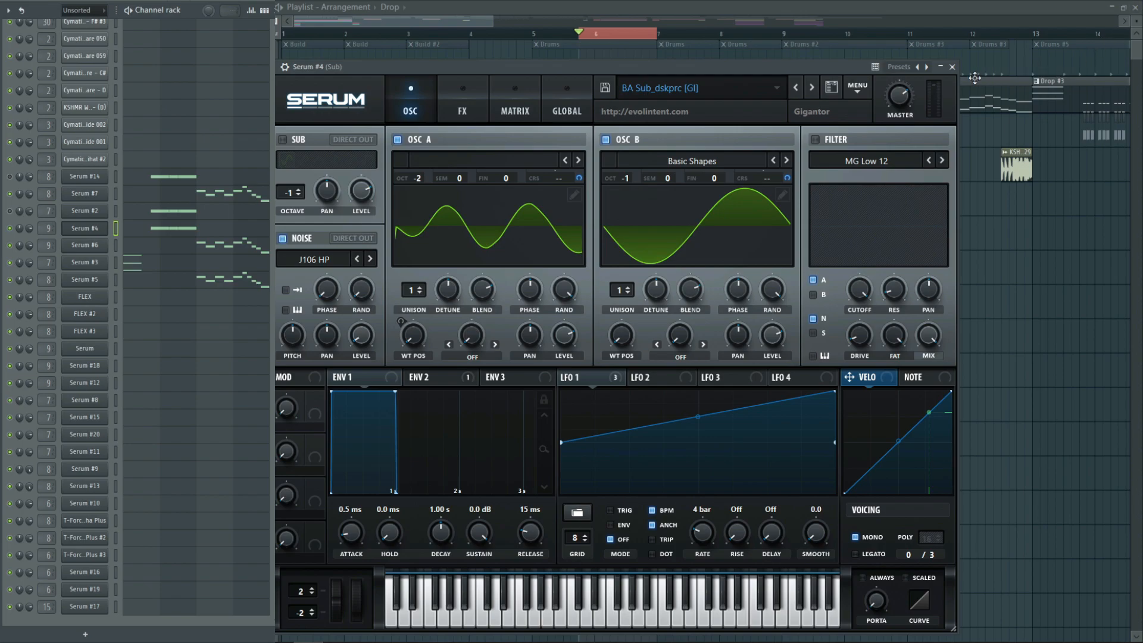
pyautogui.click(952, 67)
# Audition Serum #14, Serum #2 and Serum #4 together, and replay the drop with the drums and Splash tracks unmuted
pyautogui.press('space')
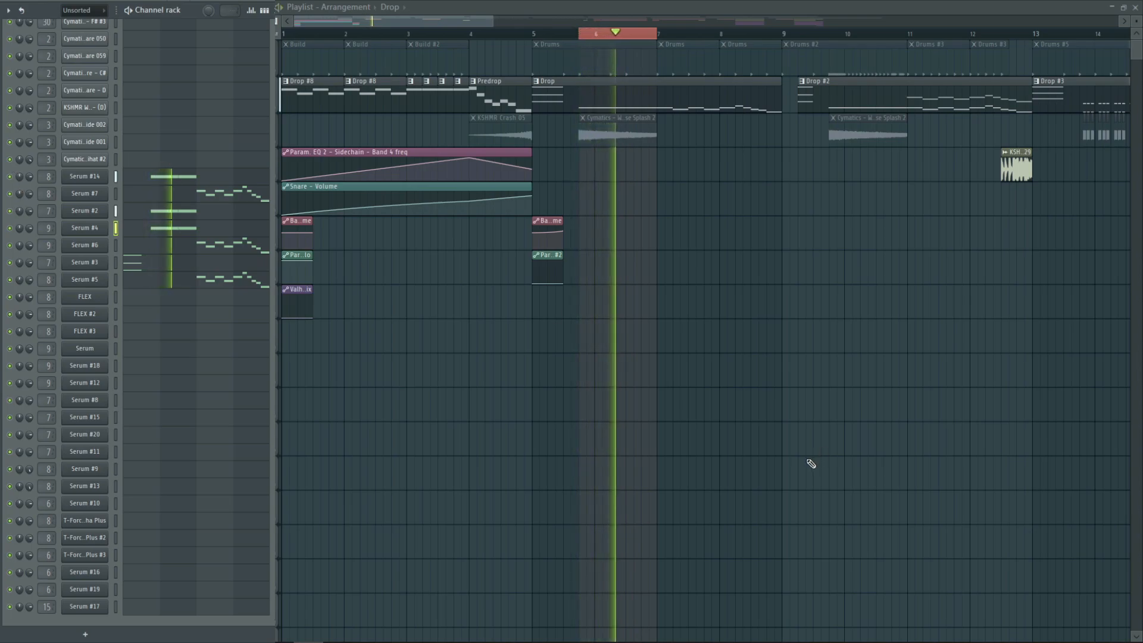
pyautogui.press('space')
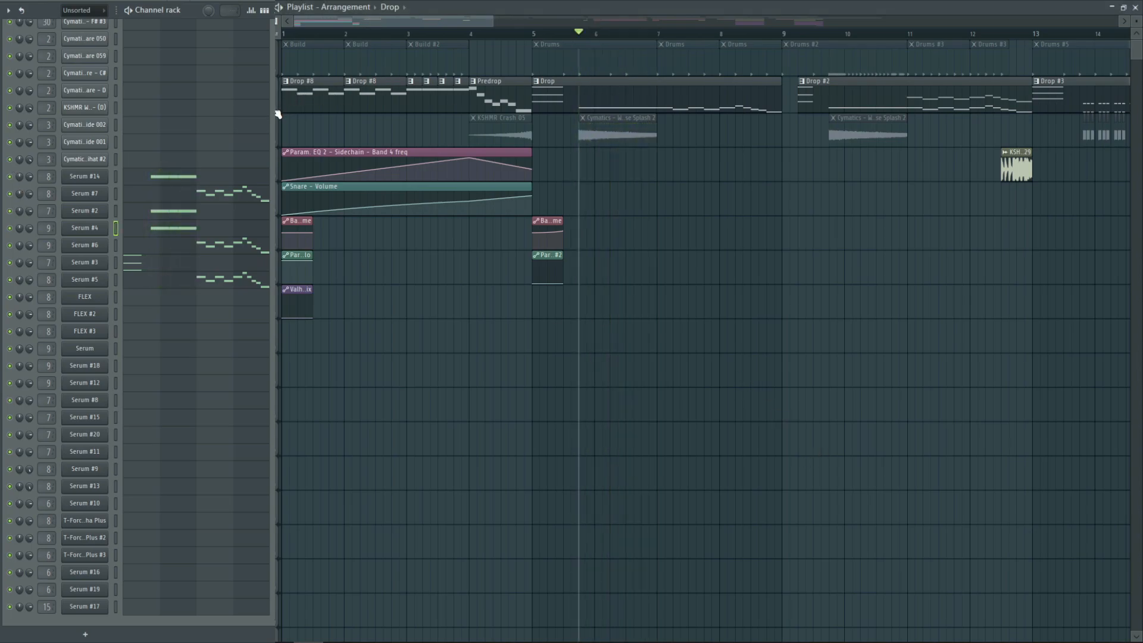
pyautogui.rightClick(276, 111)
pyautogui.rightClick(276, 111)
pyautogui.click(660, 44)
pyautogui.press('space')
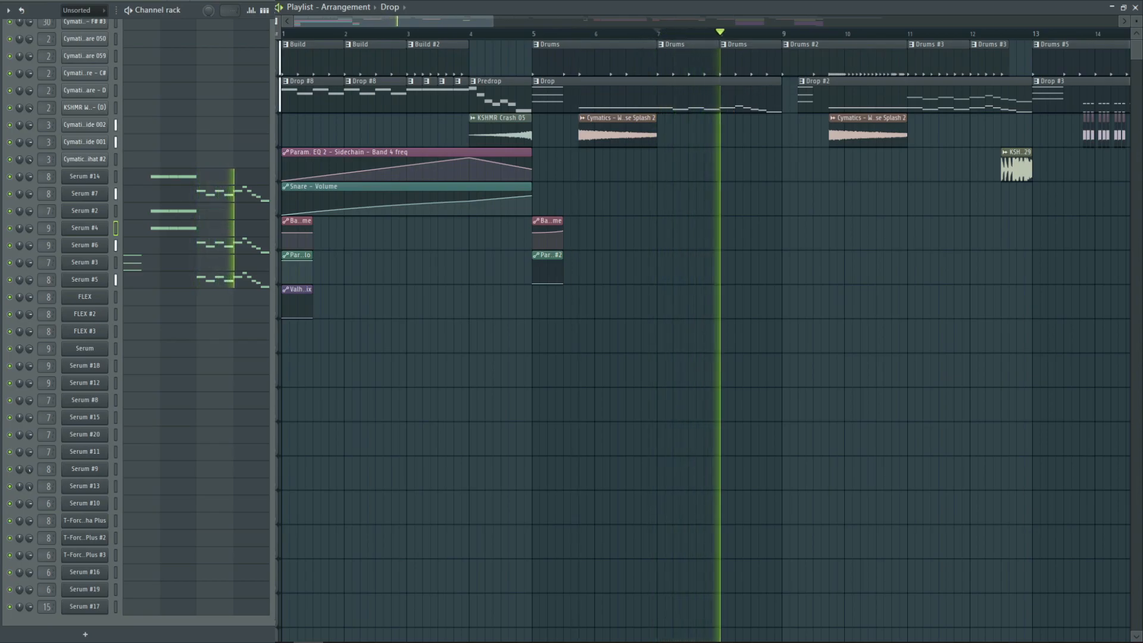
# Select bars 7 to 9, mute the drums track, and audition the Serum #7 bass patch with Serum #6 and Serum #5 muted
pyautogui.moveTo(658, 34); pyautogui.dragTo(781, 81)
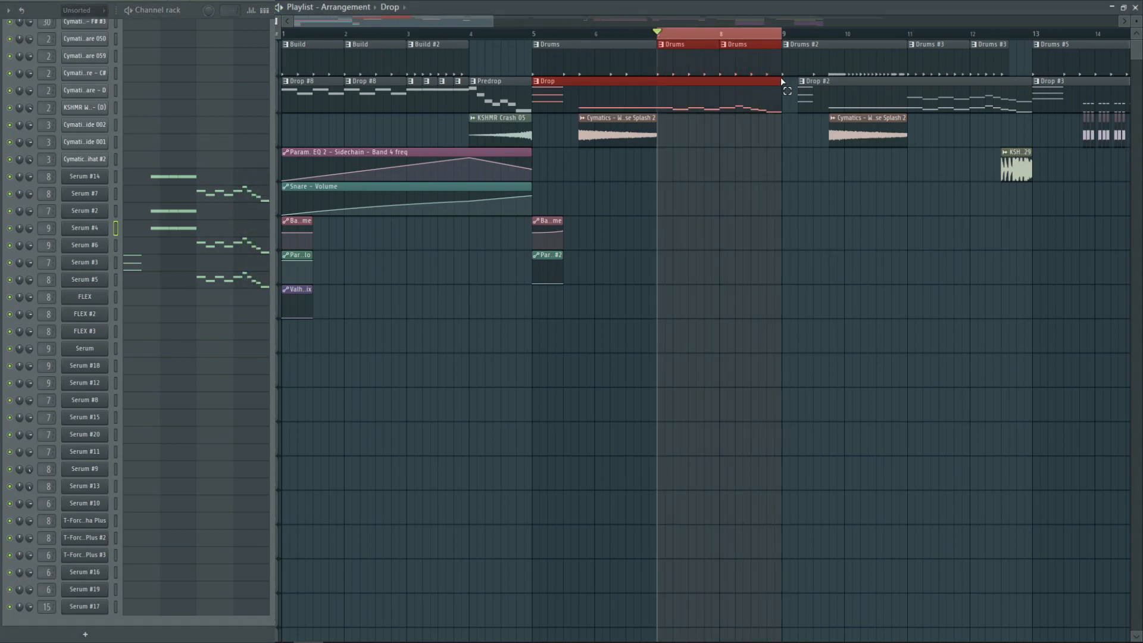
pyautogui.click(280, 69)
pyautogui.keyDown('ctrl'); pyautogui.click(982, 271); pyautogui.keyUp('ctrl')
pyautogui.moveTo(21, 256)
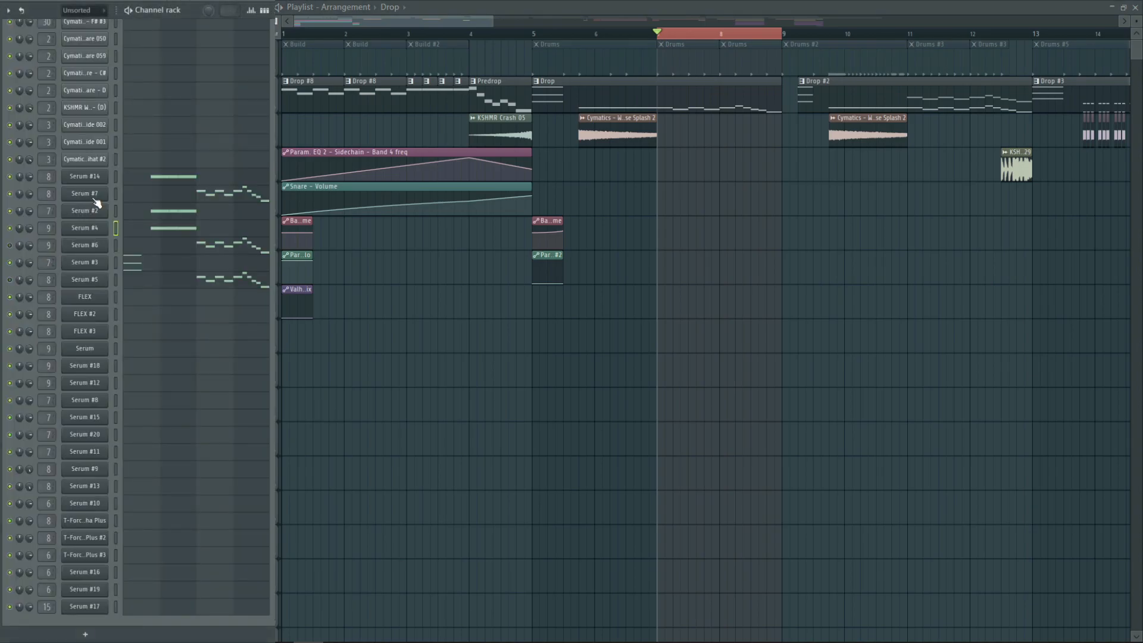
pyautogui.press('space')
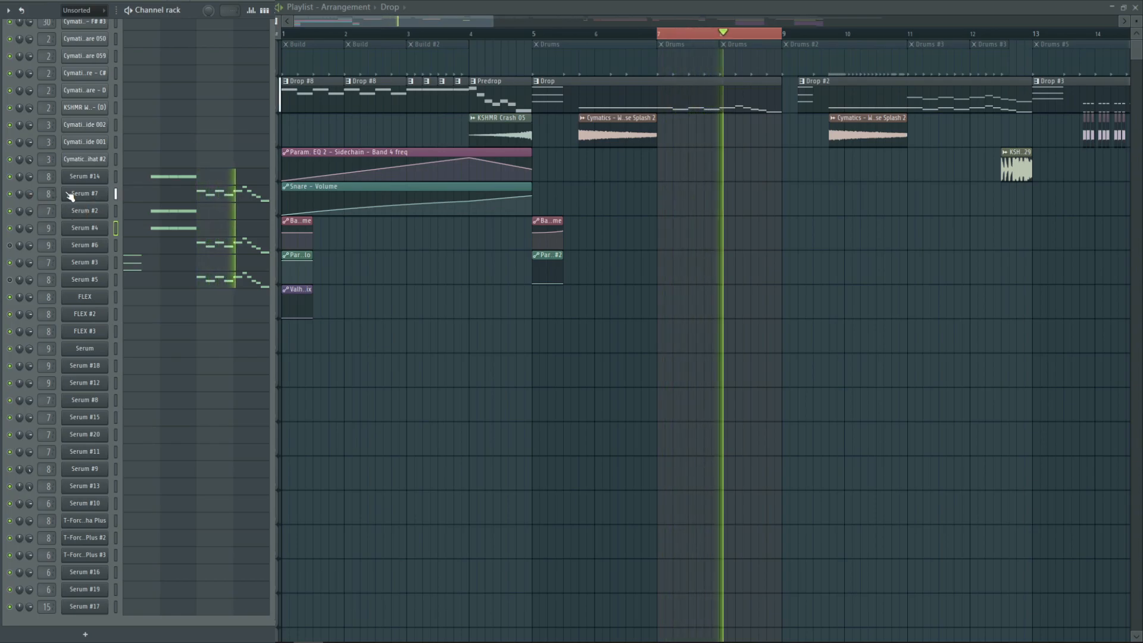
pyautogui.click(72, 194)
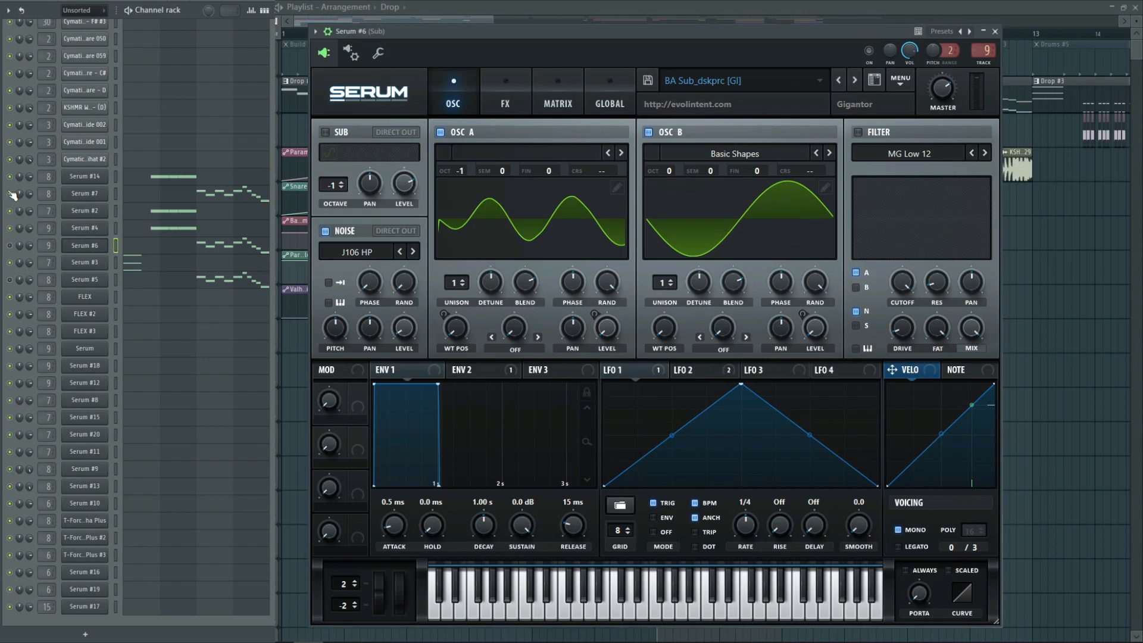
pyautogui.click(10, 193)
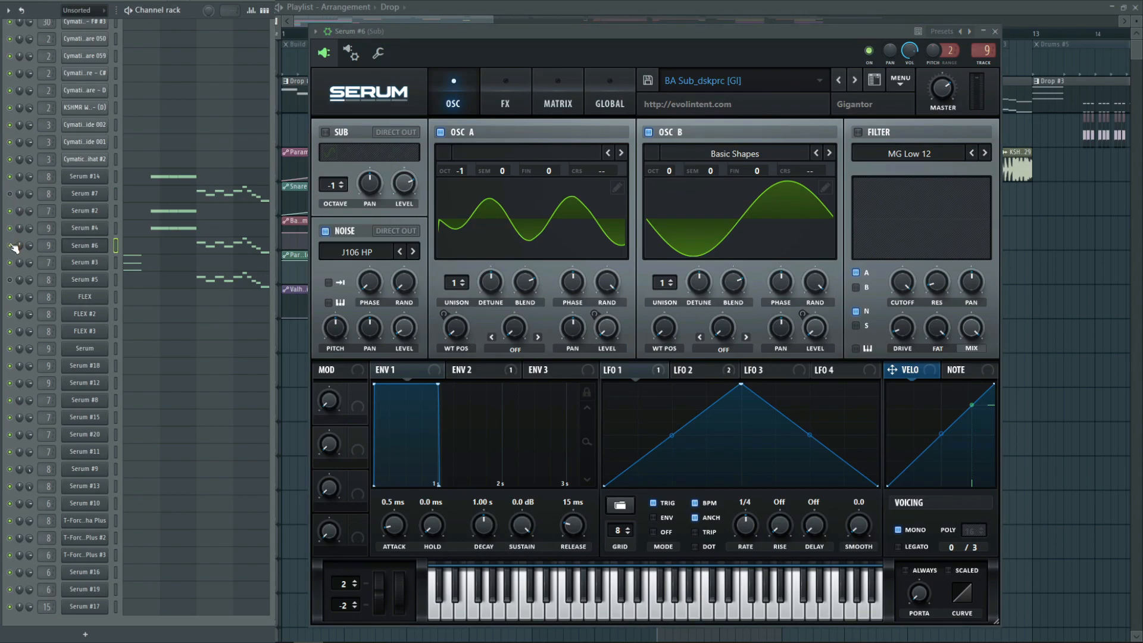
# Audition the Serum #6 sub patch with Serum #7 muted, close the plugin and mute Serum #6
pyautogui.press('space')
pyautogui.click(994, 32)
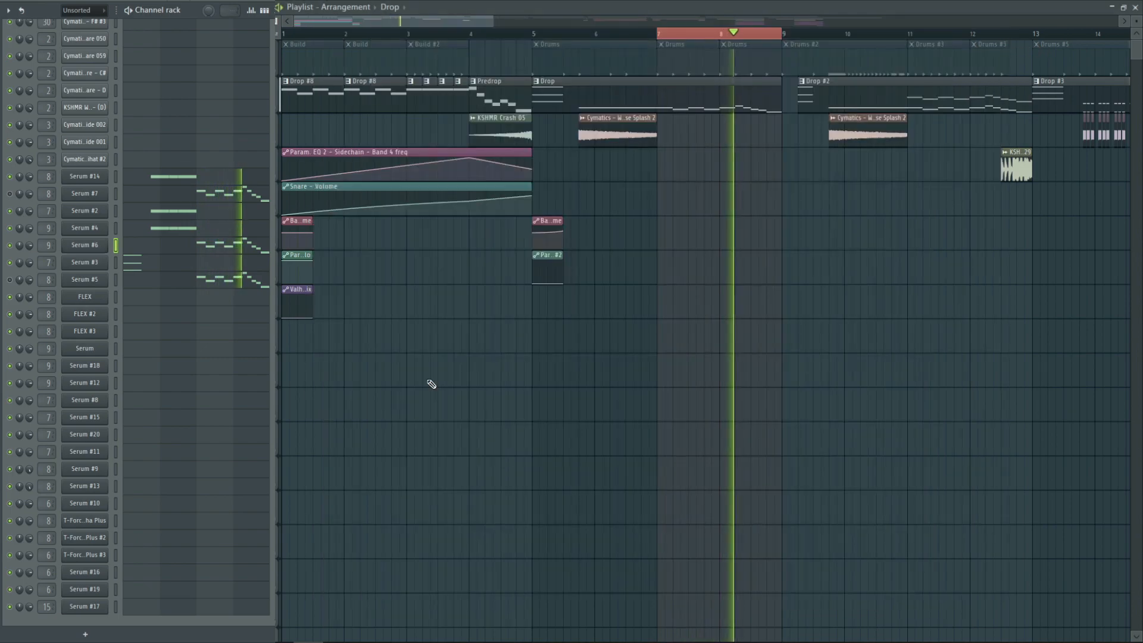
pyautogui.press('space')
pyautogui.click(10, 245)
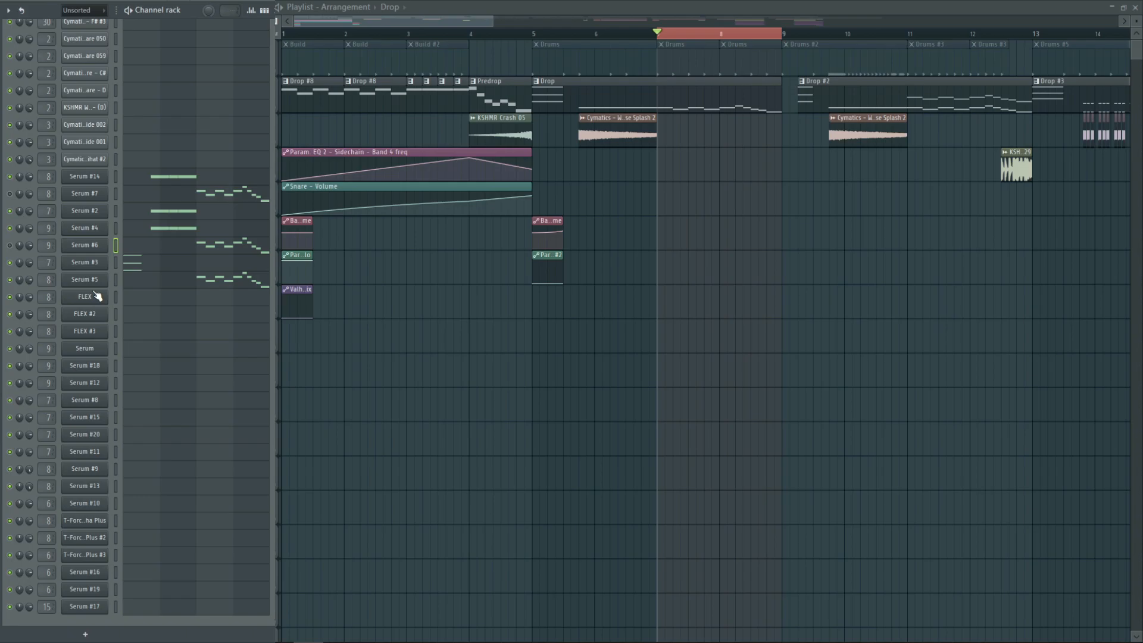
# Audition Serum #5 on its own and examine its oscillators, LFO 1 and effects
pyautogui.press('space')
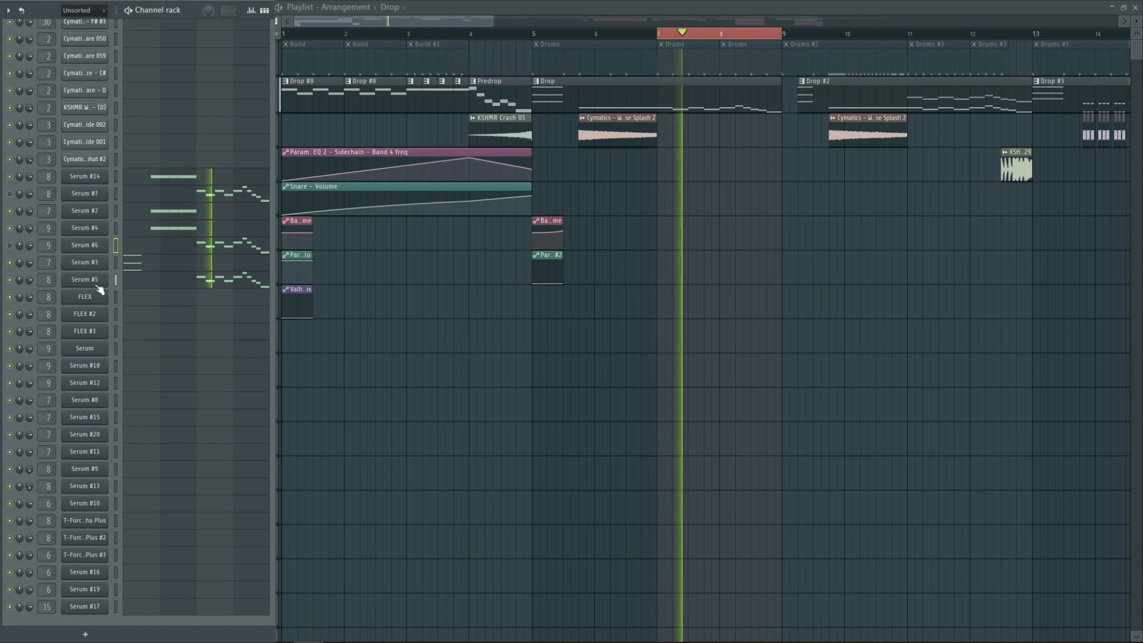
pyautogui.click(95, 285)
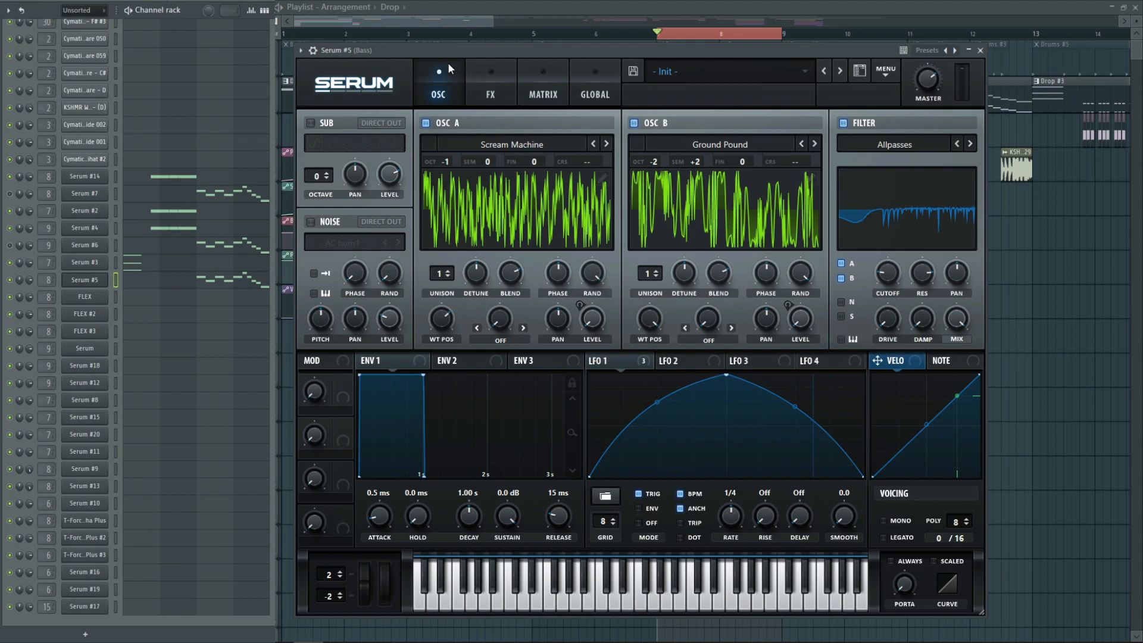
pyautogui.click(476, 76)
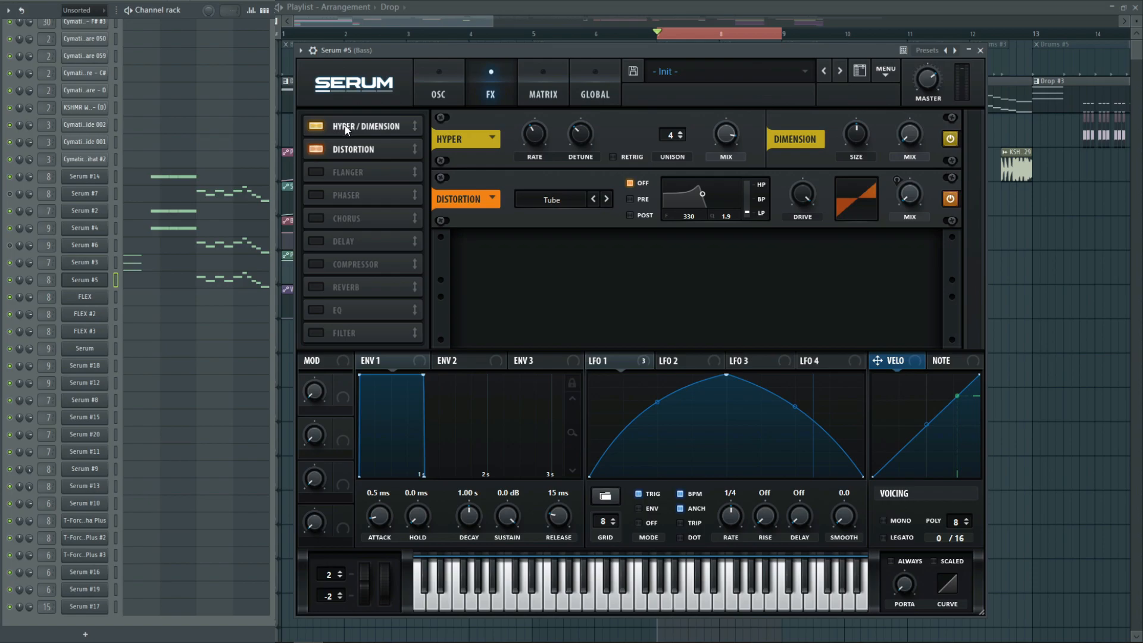
# Compare the Serum #5 bass with its Hyper/Dimension effect disabled and enabled, and close the plugin
pyautogui.click(316, 126)
pyautogui.press('space')
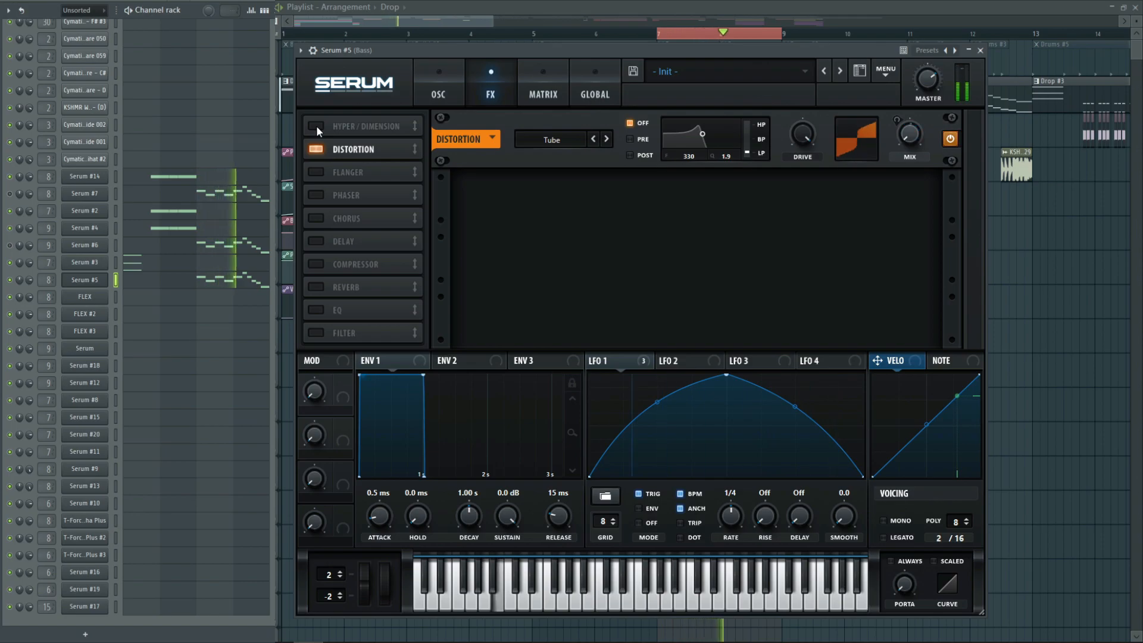
pyautogui.click(316, 126)
pyautogui.press('space')
pyautogui.press('space')
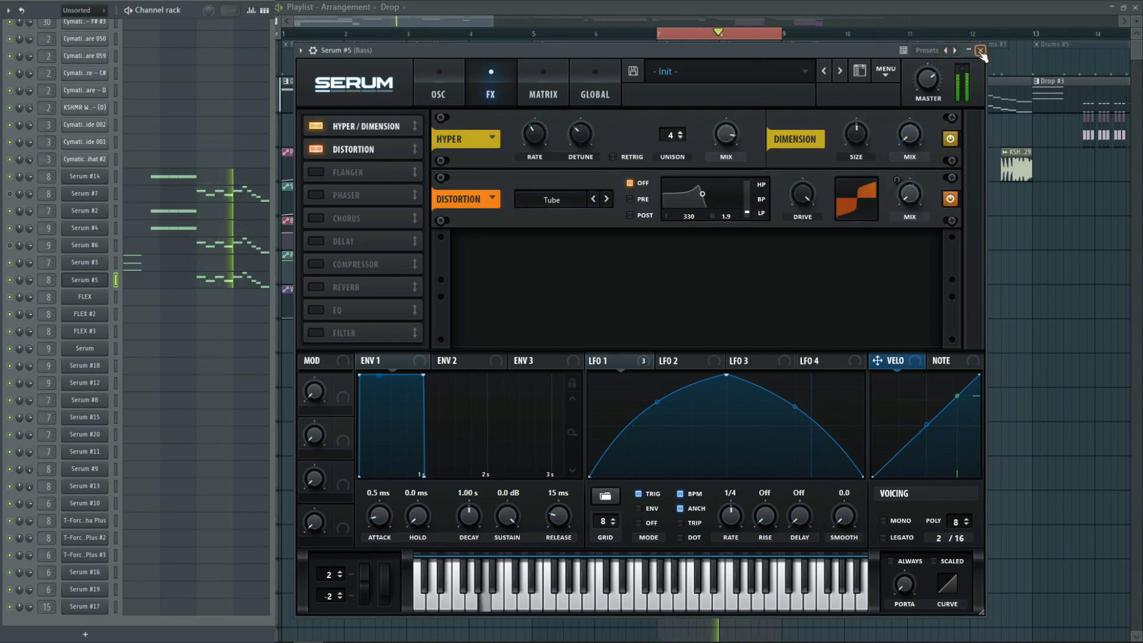
pyautogui.press('space')
pyautogui.click(979, 51)
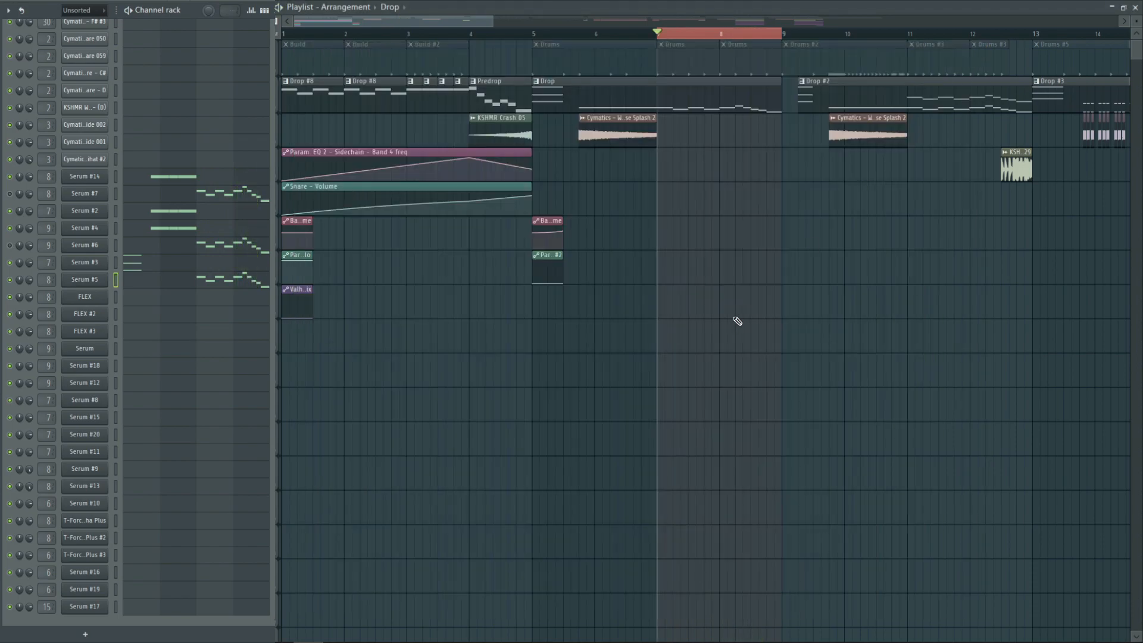
# Clear the selected time range, unmute the drums track and select the Drums #2 pattern at bar 9
pyautogui.hotkey('ctrl', 'd')
pyautogui.click(278, 70)
pyautogui.moveTo(404, 15); pyautogui.dragTo(483, 15)
pyautogui.click(517, 55)
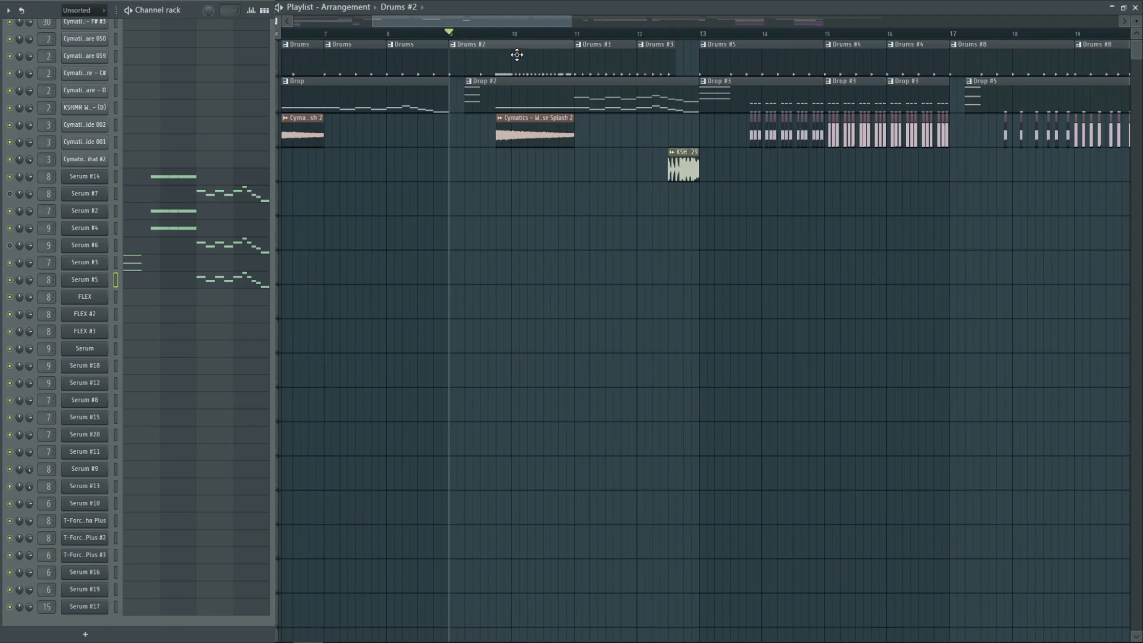
# Examine the KSHMR Water Drop 04 sample and Astro Tint Hihat #2 notes in Drums #2, and play the section from bar 9
pyautogui.scroll(5, 147, 191)
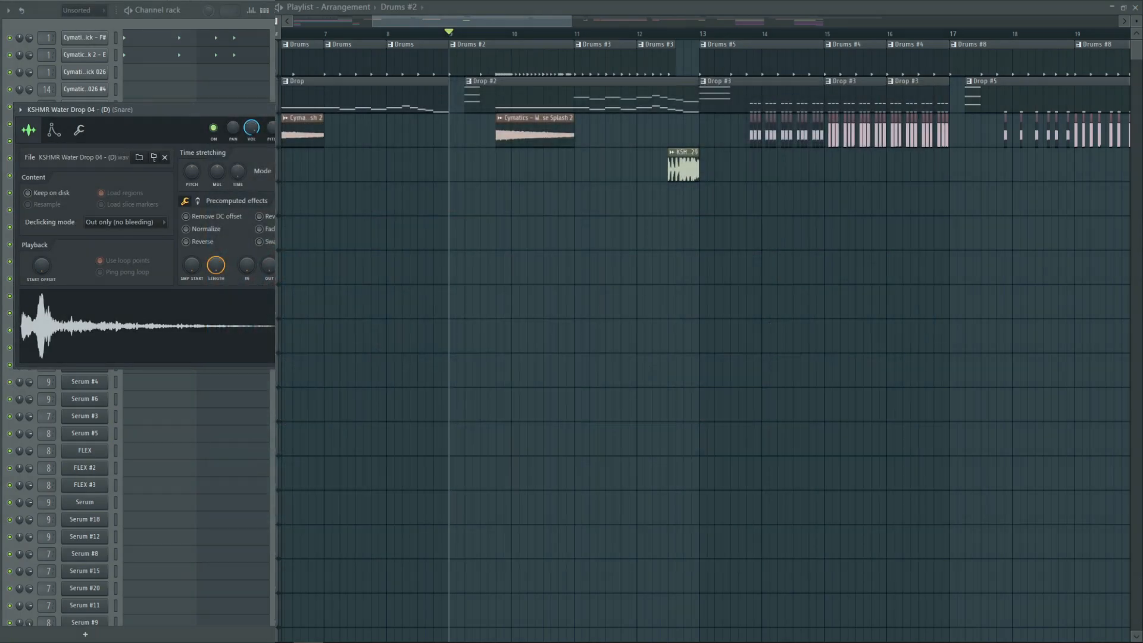
pyautogui.click(357, 109)
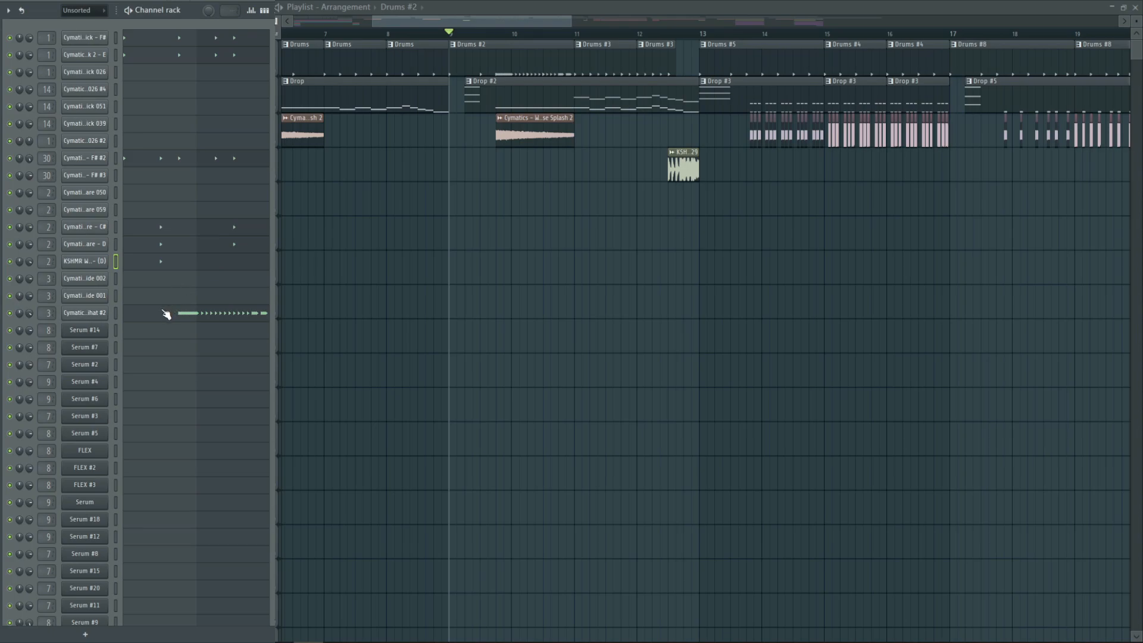
pyautogui.click(198, 318)
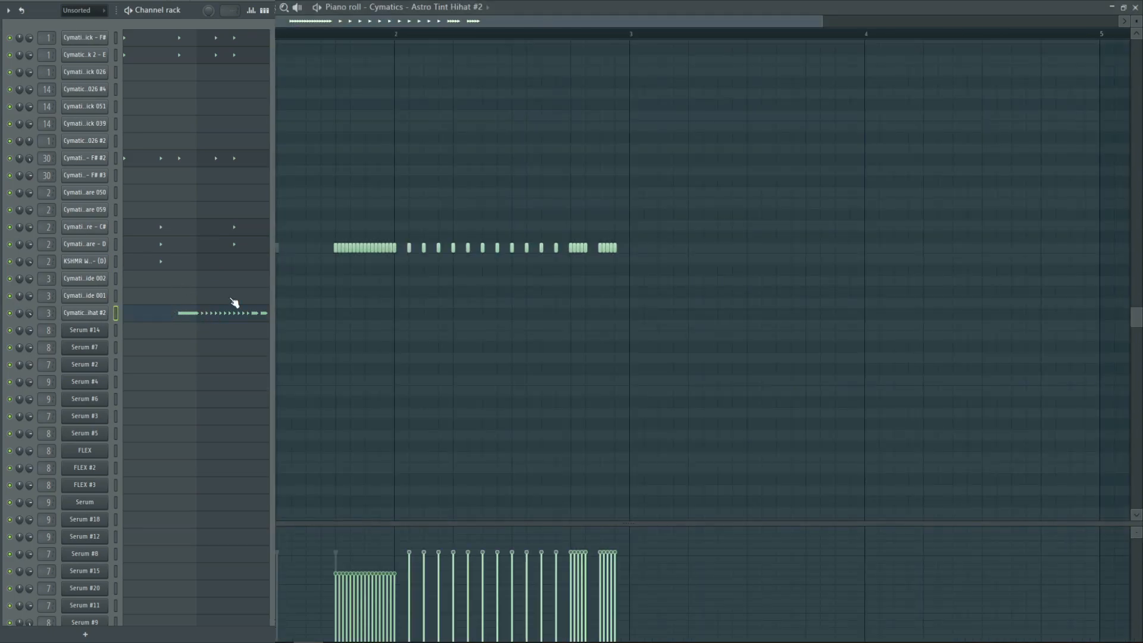
pyautogui.click(1135, 7)
pyautogui.press('space')
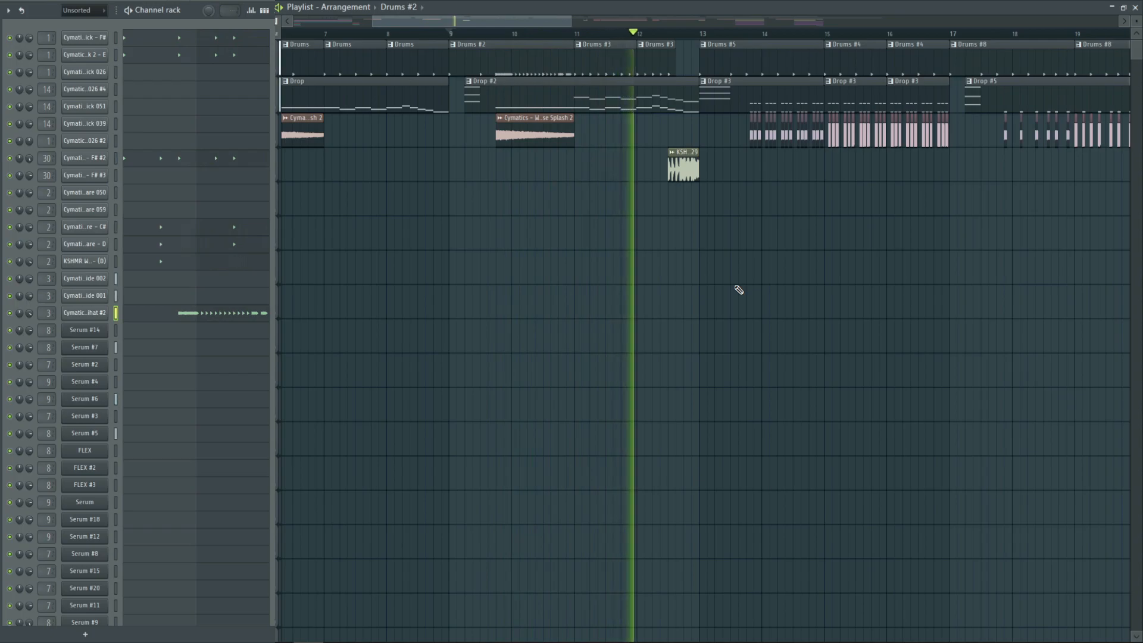
pyautogui.press('space')
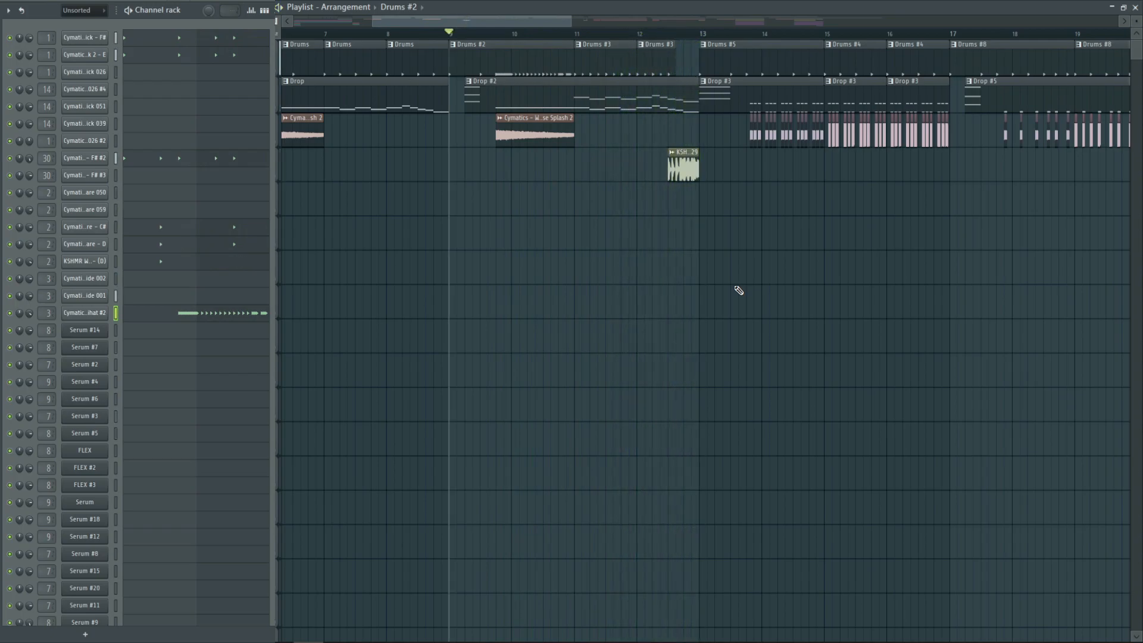
# Select the Drums #3 pattern and audition it on its own in pattern mode
pyautogui.click(580, 72)
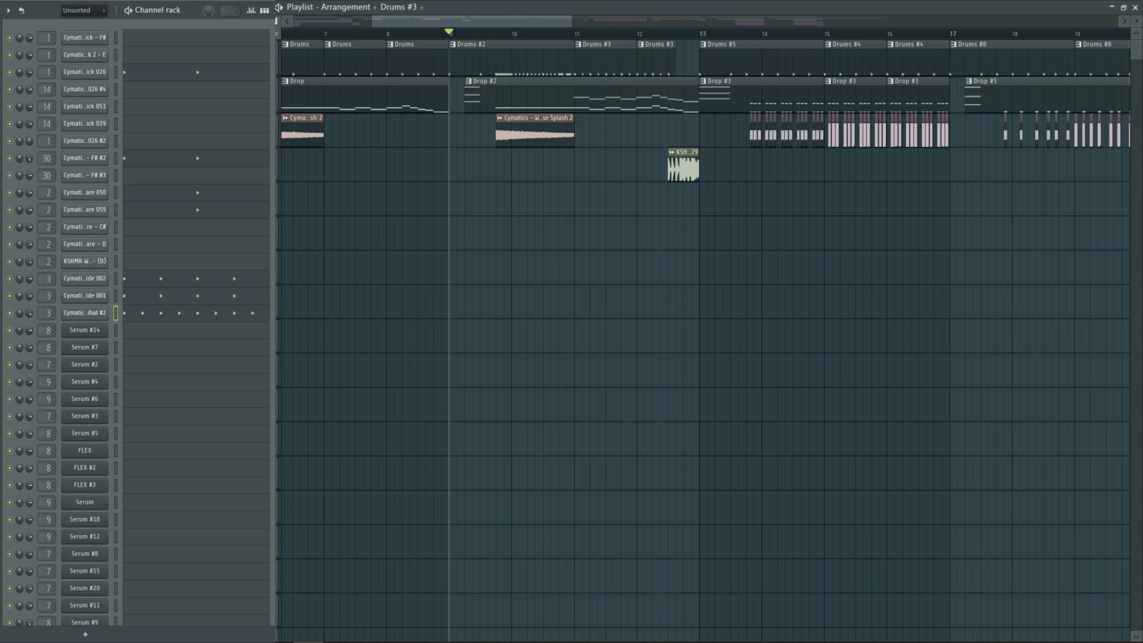
pyautogui.press('l')
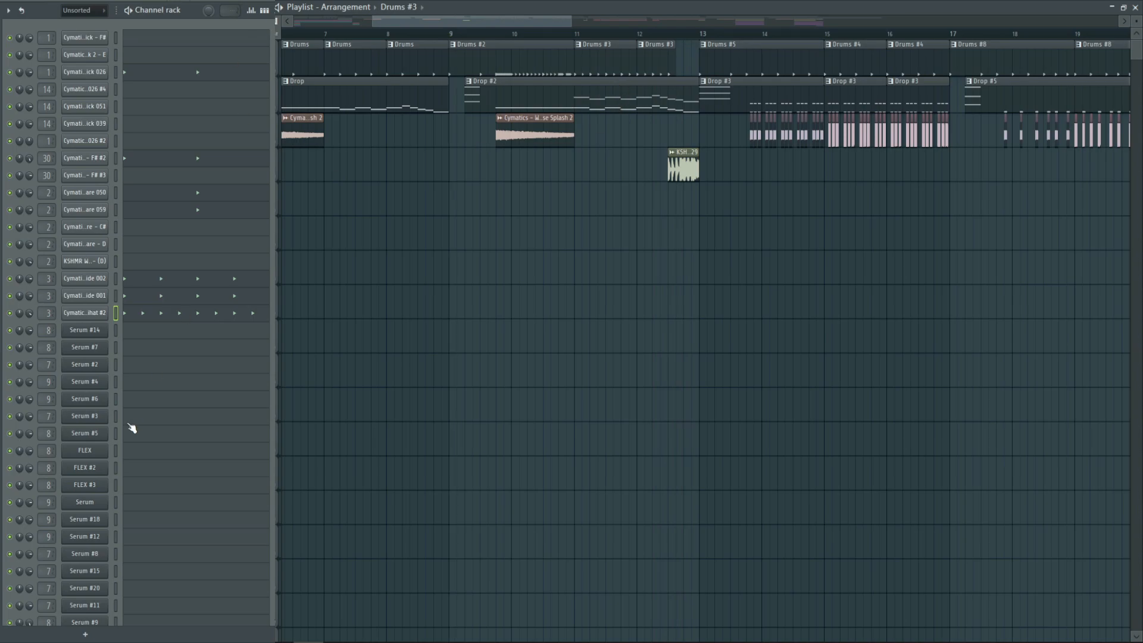
pyautogui.press('space')
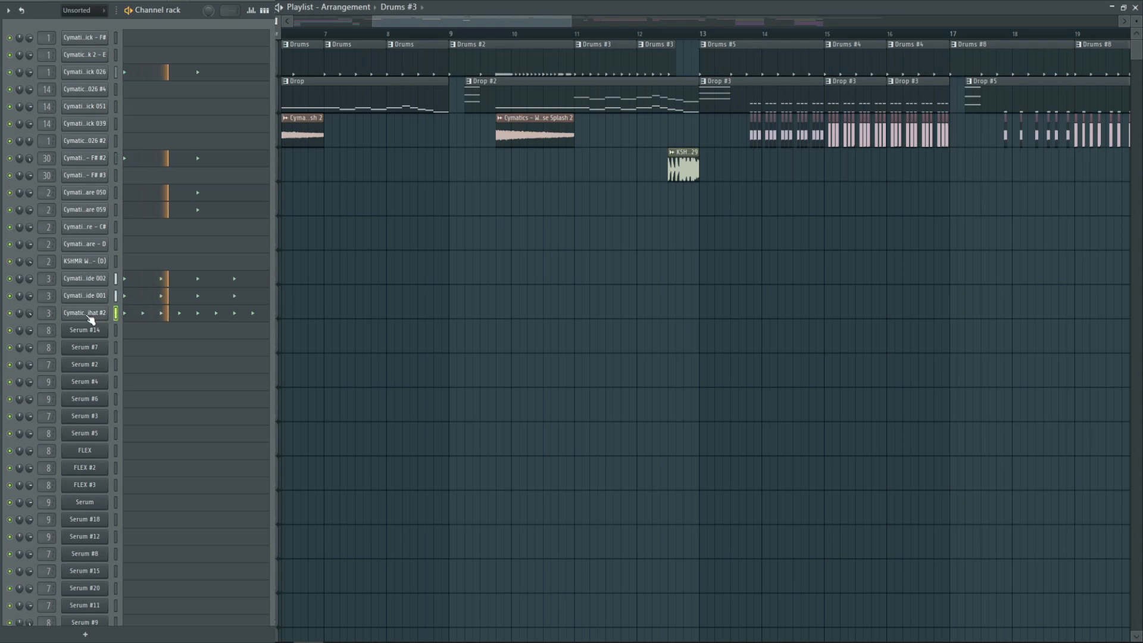
pyautogui.press('space')
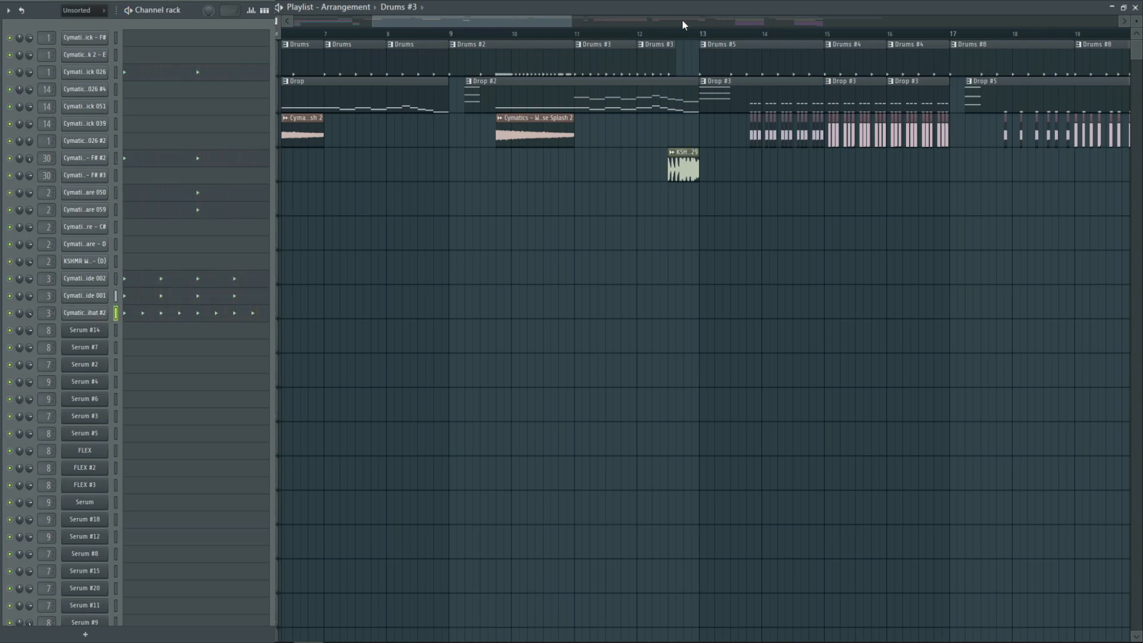
# Examine the KSHMR Short Fill 128BPM 29 sample in bar 12 and return the playhead to bar 9
pyautogui.click(674, 34)
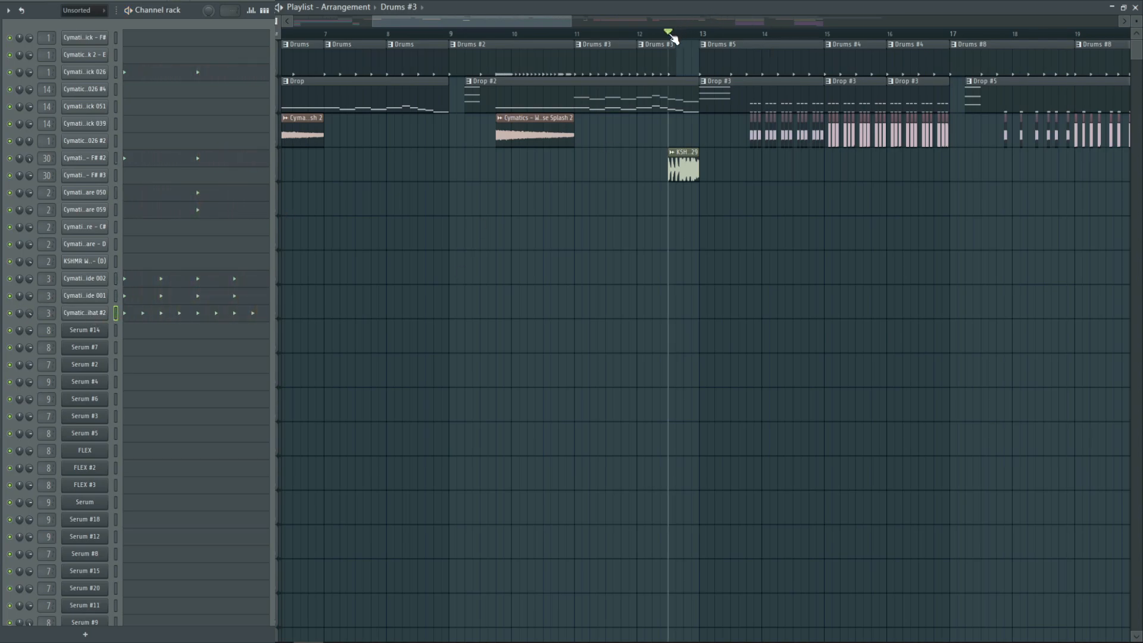
pyautogui.doubleClick(691, 163)
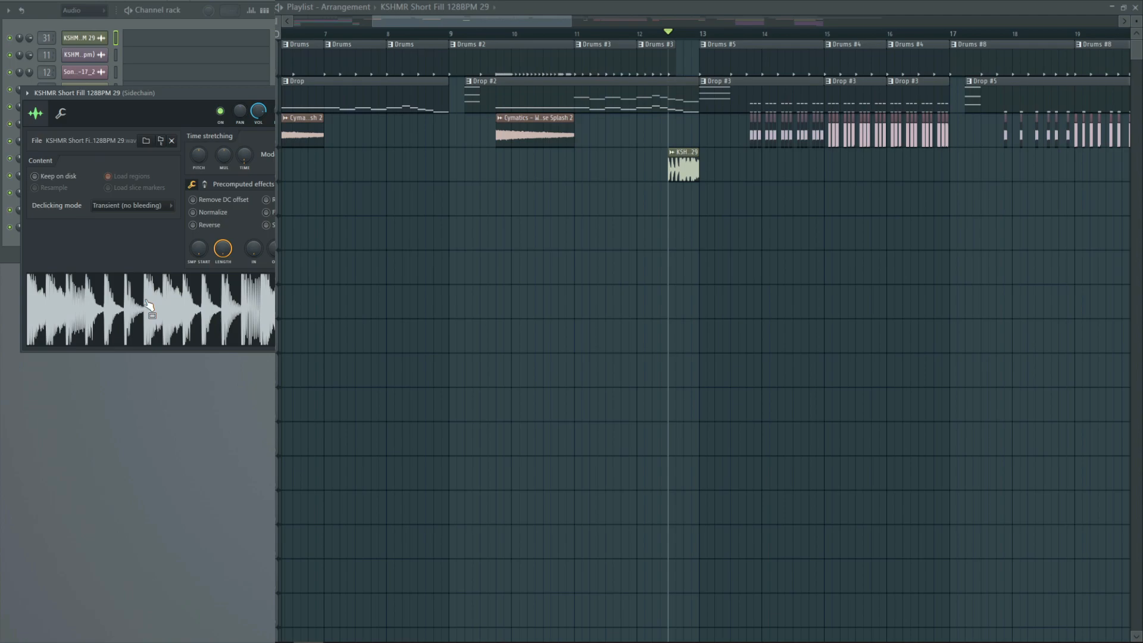
pyautogui.press('Escape')
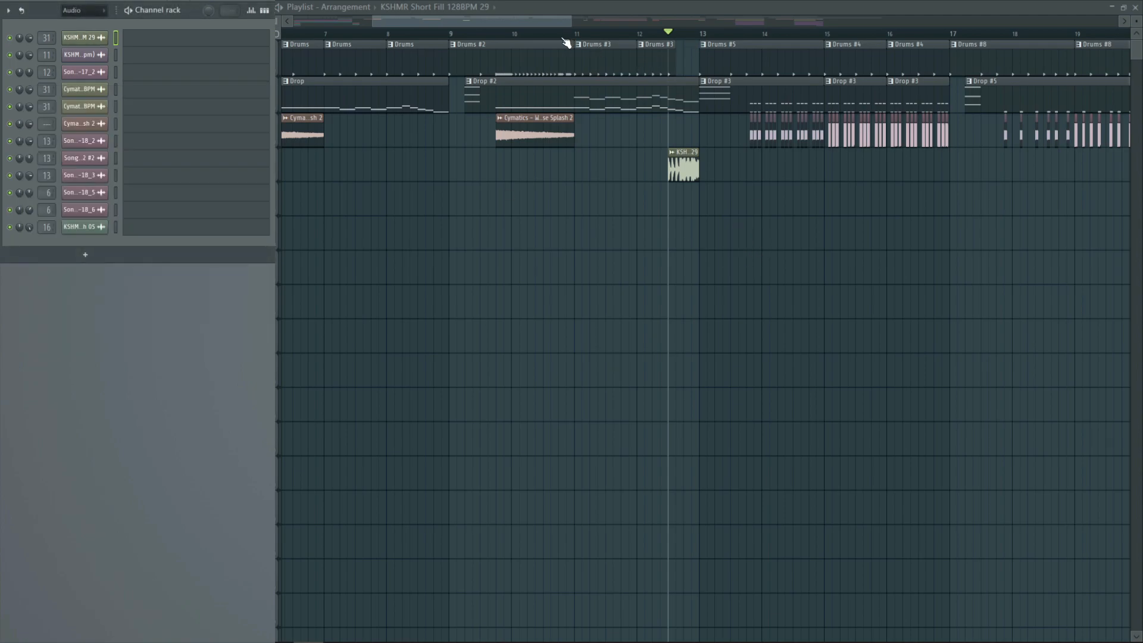
pyautogui.click(451, 33)
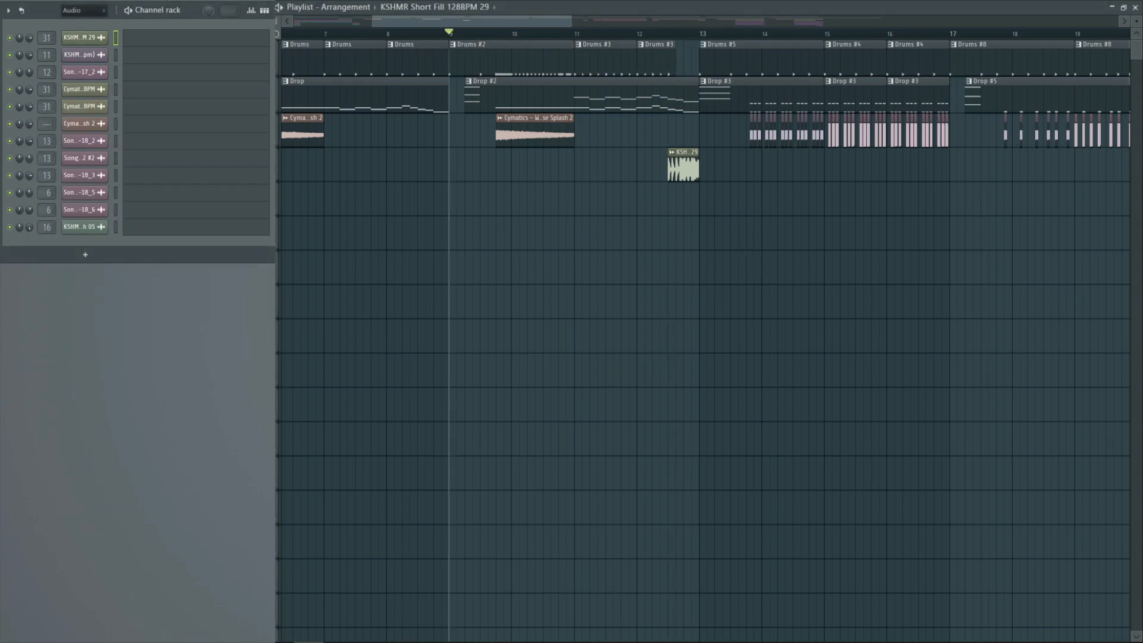
pyautogui.hscroll(5, 580, 24)
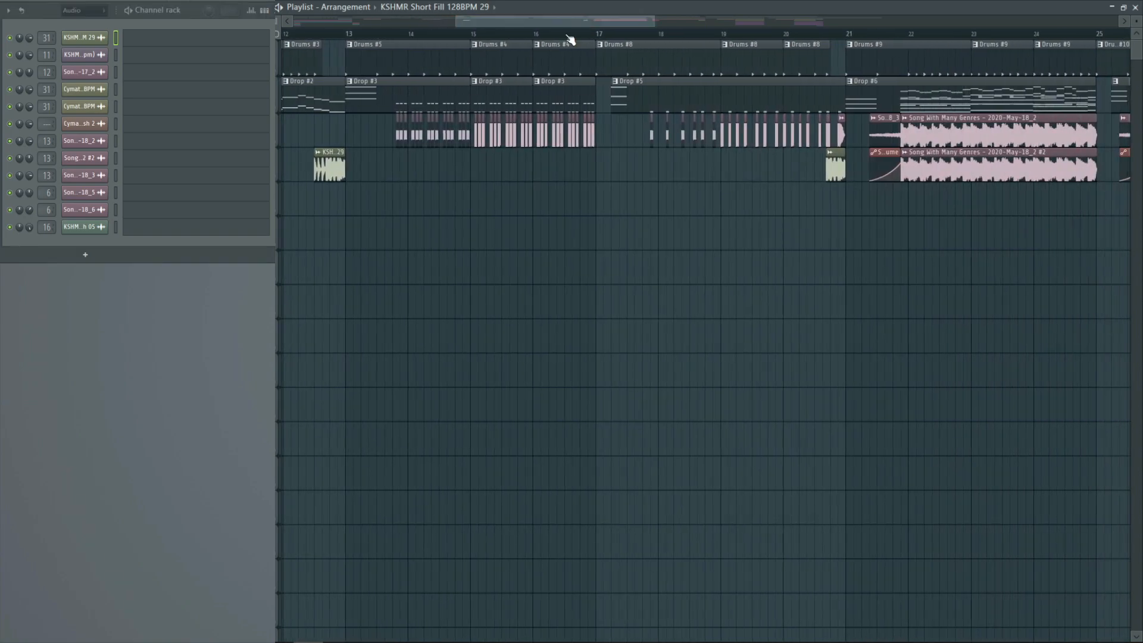
# Place the playhead at bar 13 and audition the FLEX channel's Analogue preset in Drop #3 over the selected bar 14
pyautogui.click(347, 34)
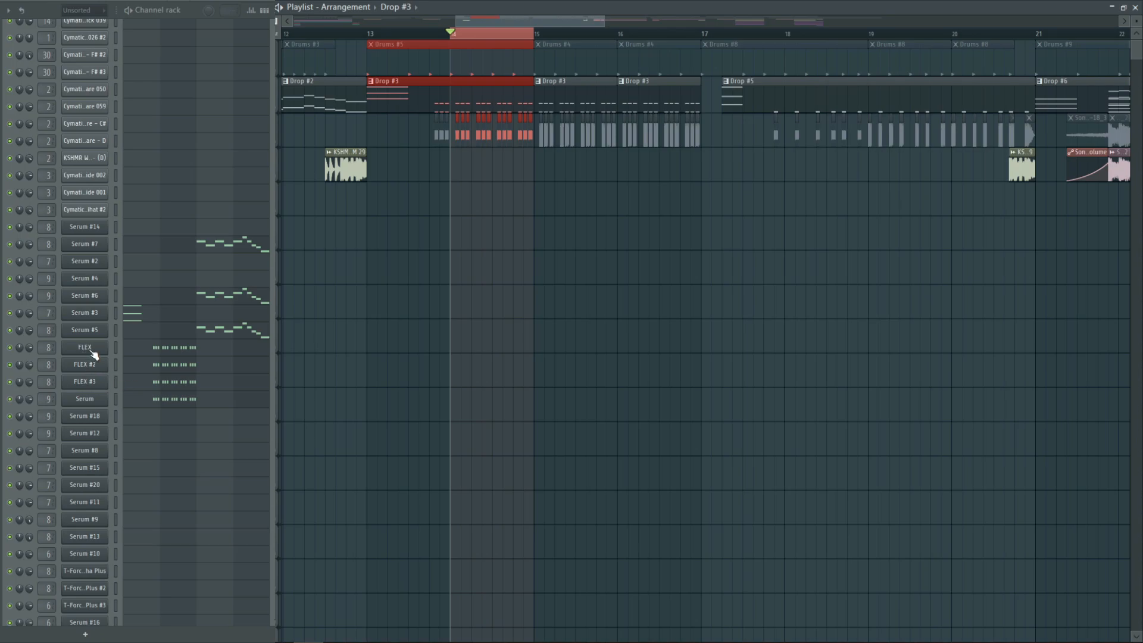
pyautogui.click(92, 351)
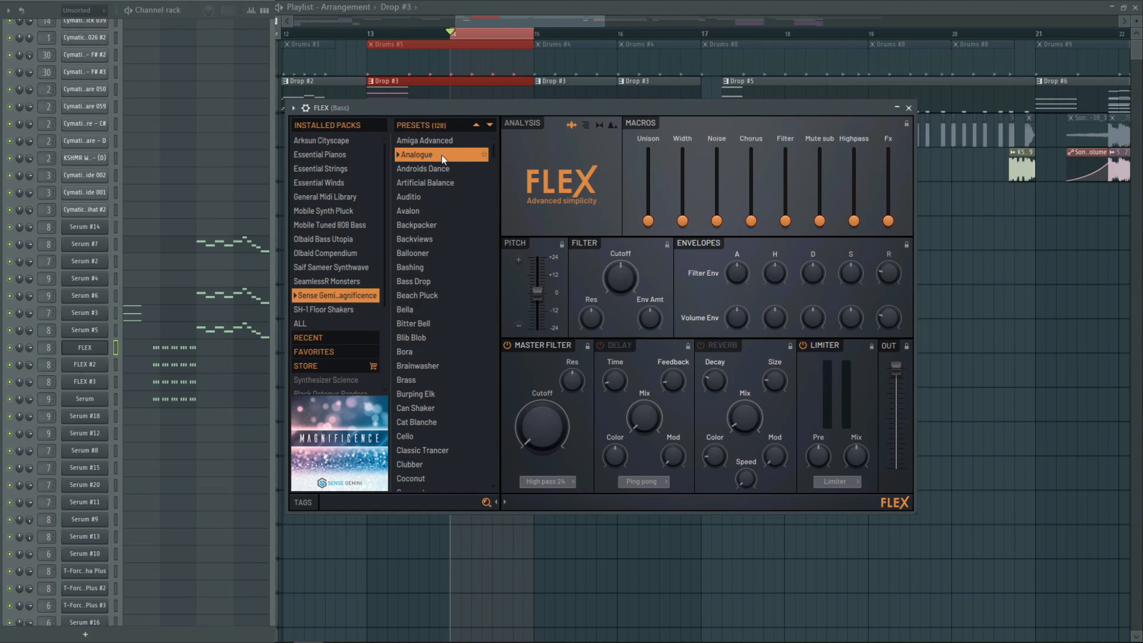
pyautogui.press('space')
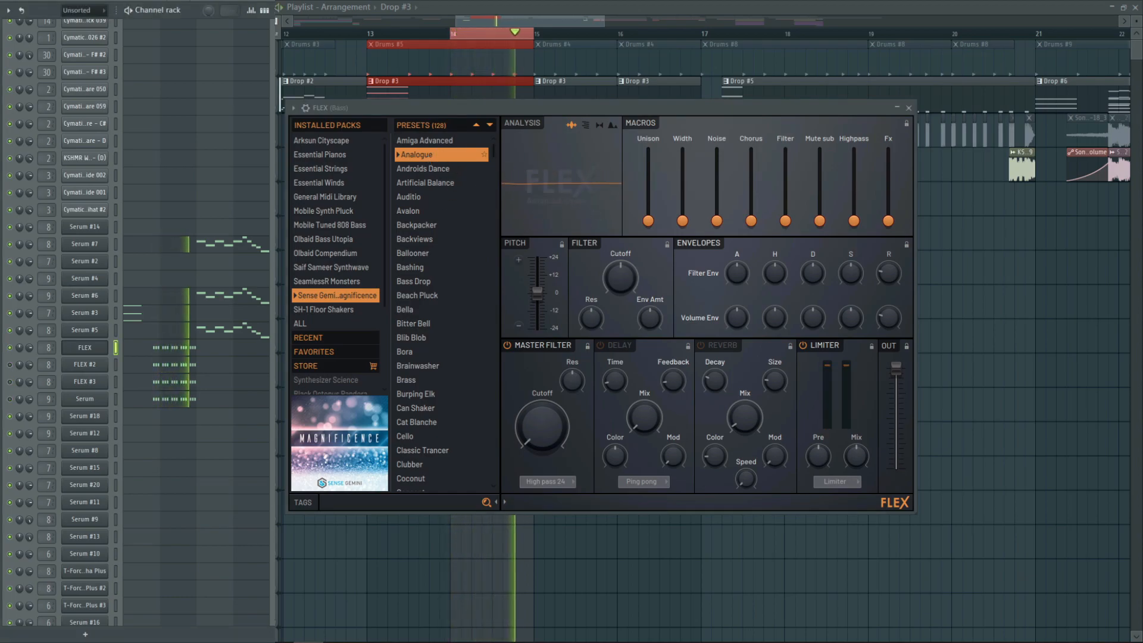
pyautogui.press('space')
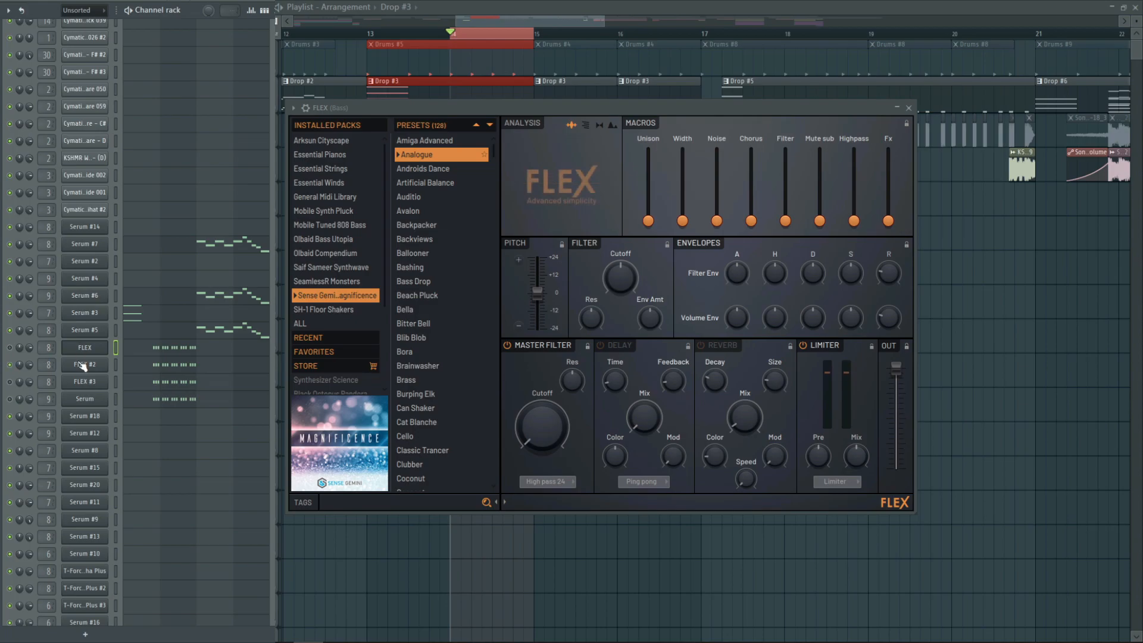
# Examine the FLEX #2 channel's Dark Chocolate preset and audition it over bar 14
pyautogui.click(84, 365)
pyautogui.press('space')
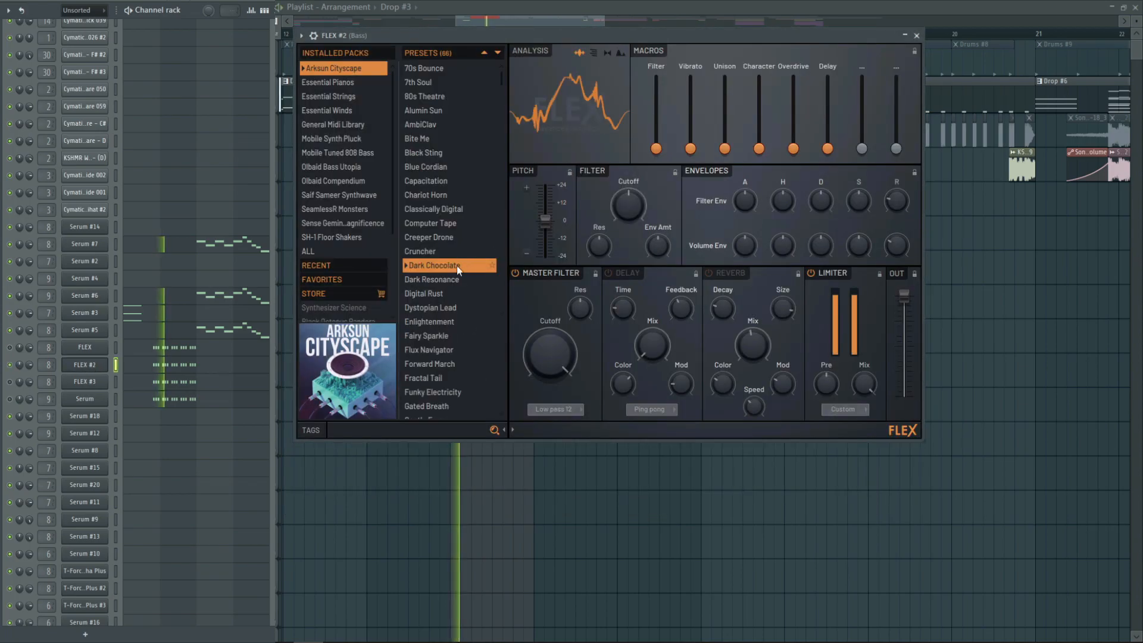
pyautogui.press('space')
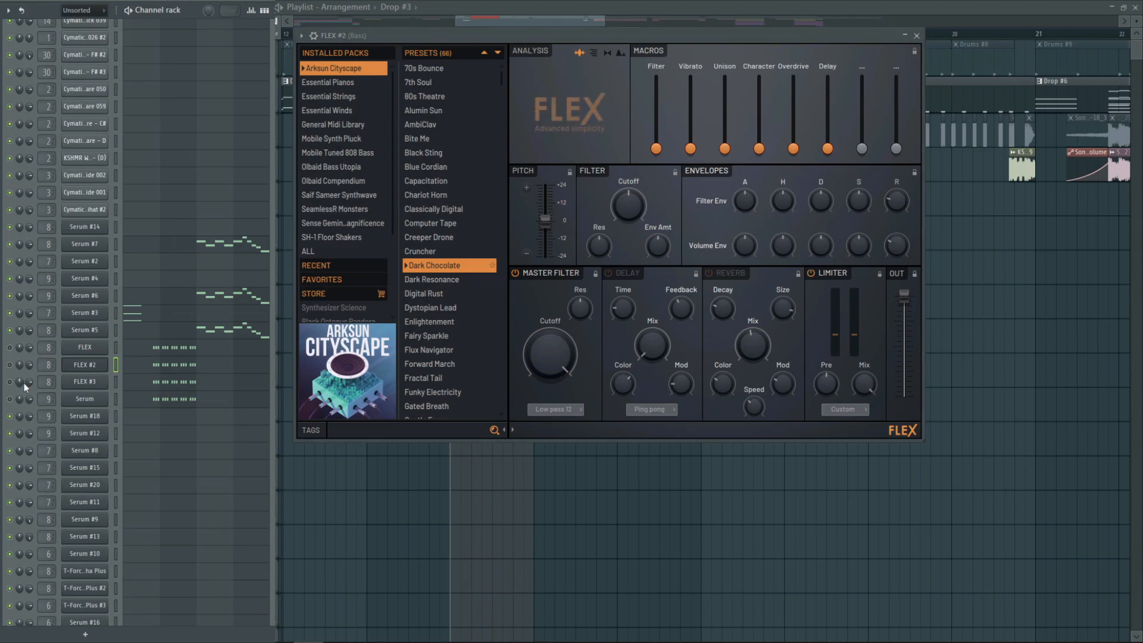
# Examine the FLEX #3 channel's DX11 Synthbass preset, audition it over bar 14 and close the instrument
pyautogui.click(85, 381)
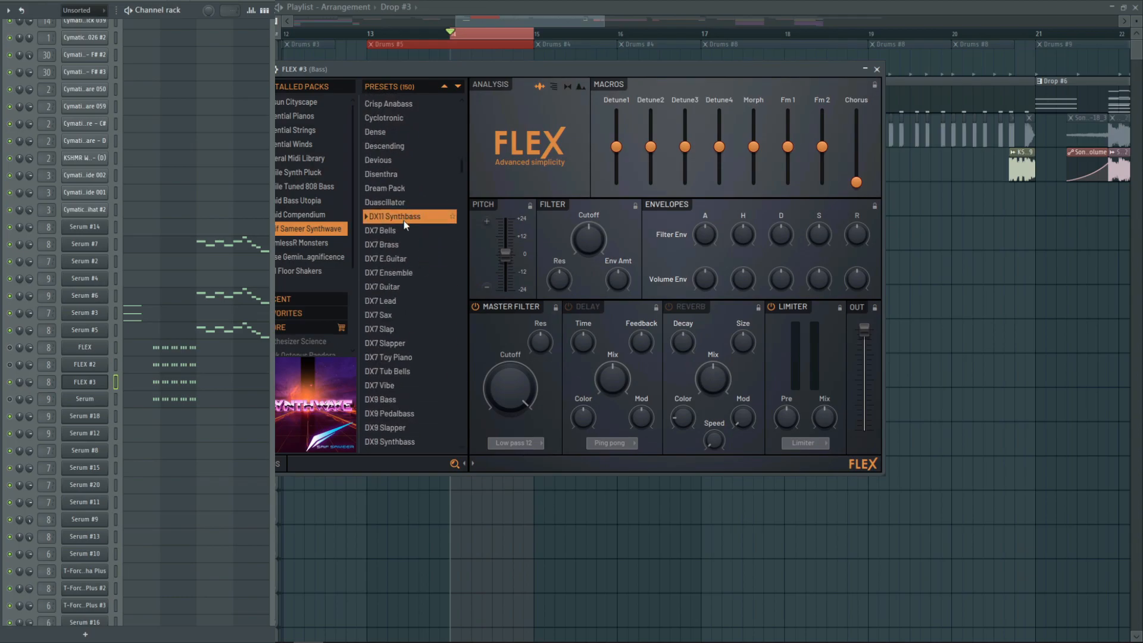
pyautogui.press('space')
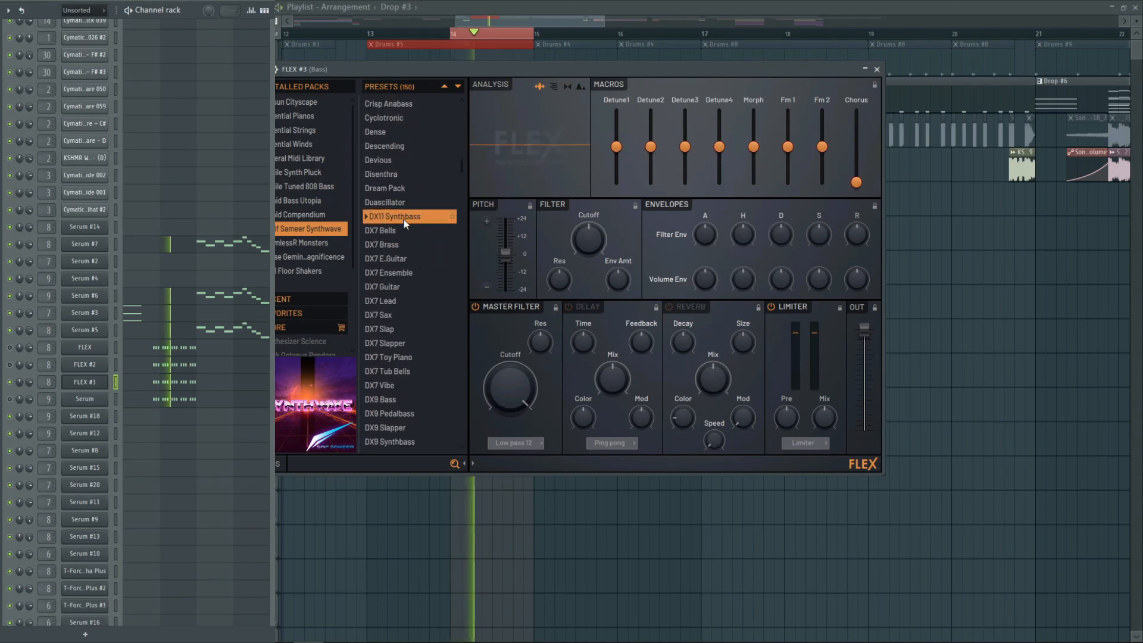
pyautogui.click(877, 69)
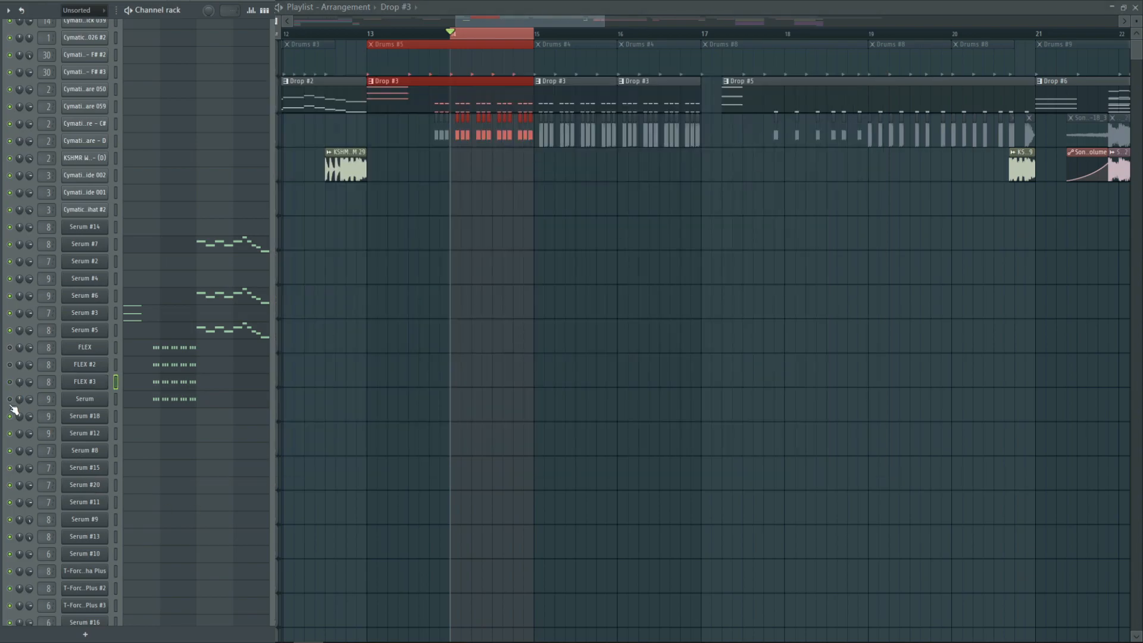
# Examine the Serum channel's BA Sub_dskprc patch and oscillator A while auditioning it over bar 14
pyautogui.click(92, 399)
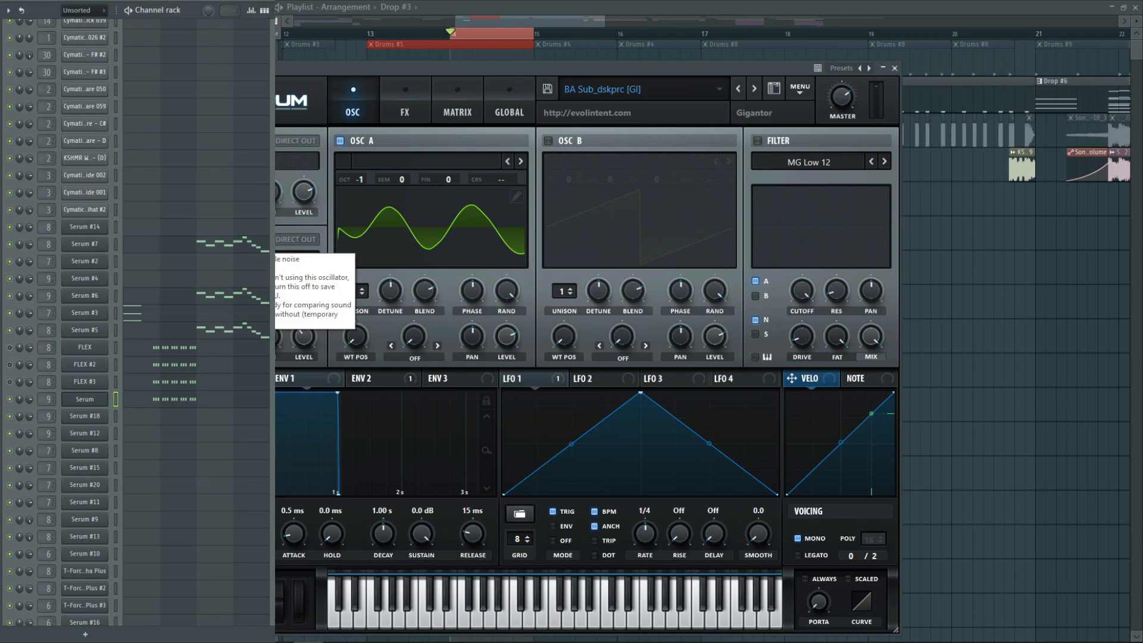
pyautogui.press('space')
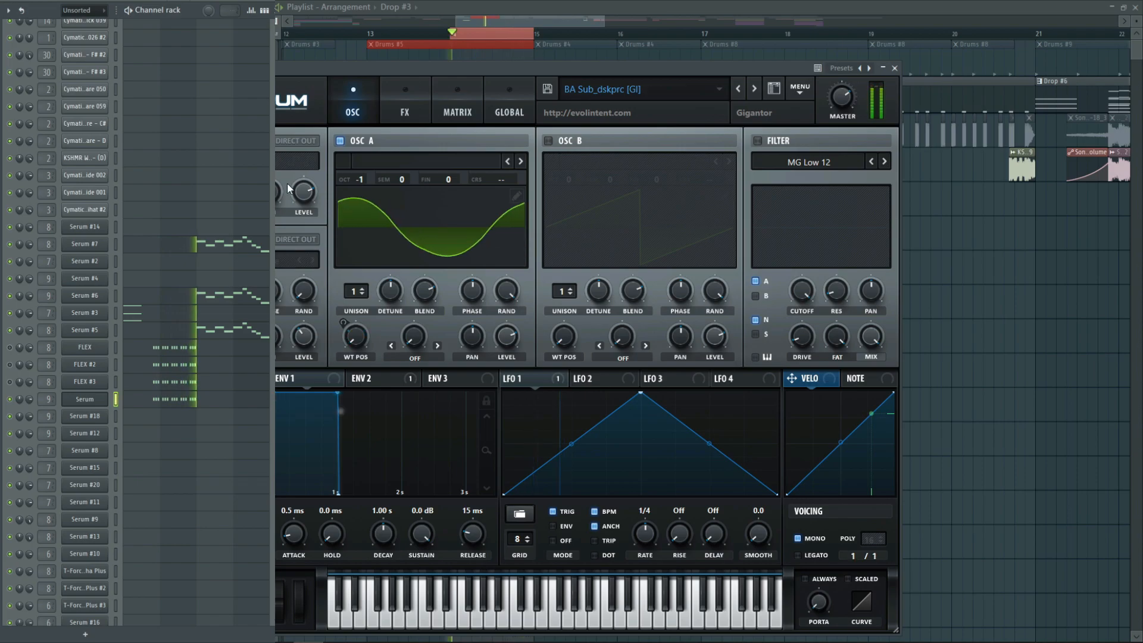
pyautogui.click(340, 140)
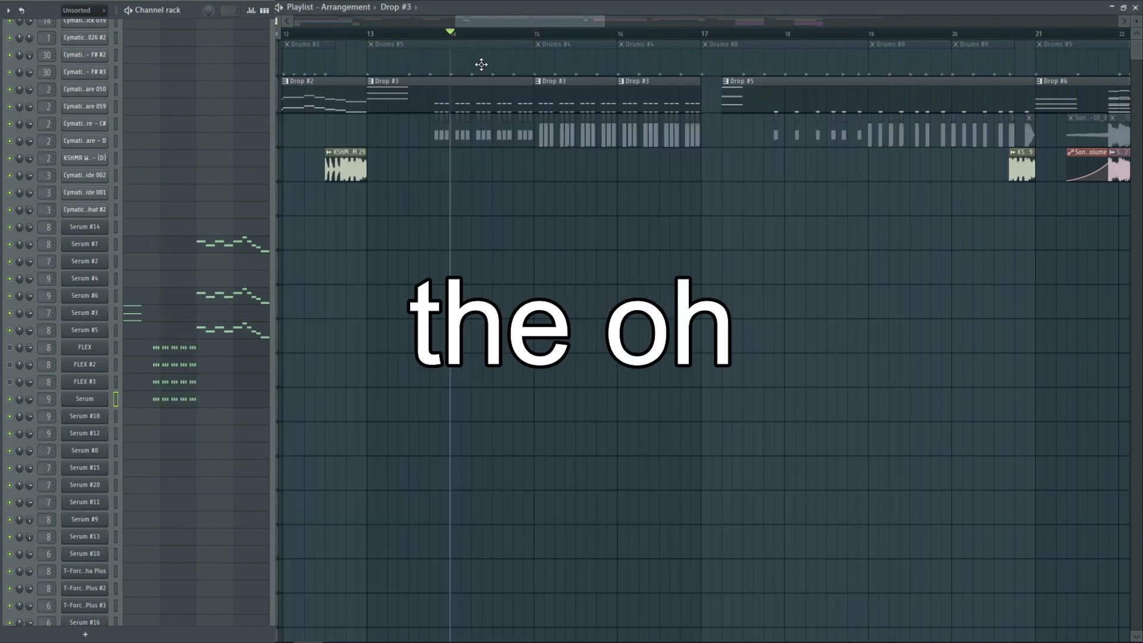
# Select bar 14, mute the Drop track, unmute the vocal chop track and play the chops on their own
pyautogui.moveTo(452, 34); pyautogui.dragTo(532, 70)
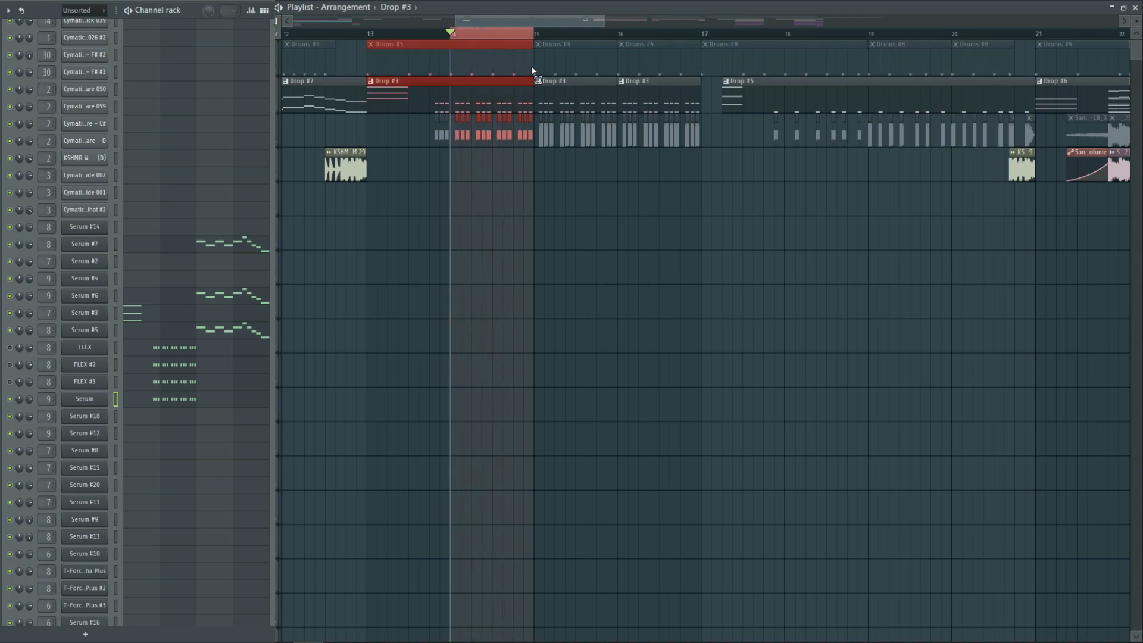
pyautogui.click(278, 111)
pyautogui.click(277, 145)
pyautogui.click(702, 308)
pyautogui.press('space')
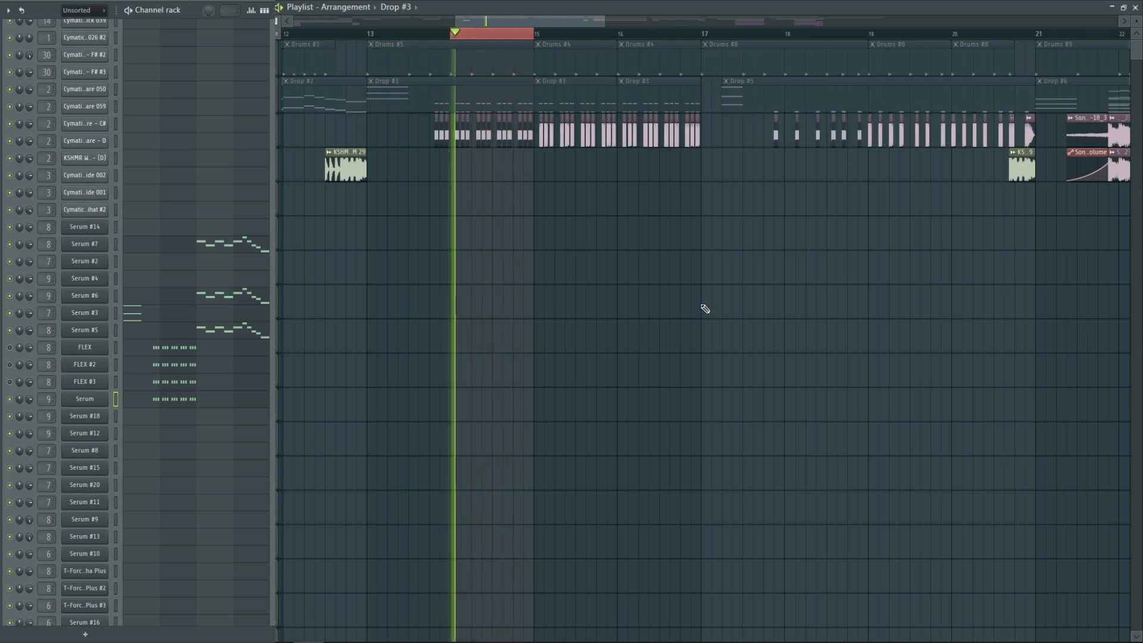
pyautogui.press('space')
# Examine the KSHMR Ethnic Vocal Loop 03 sample and replay the vocal chops alone and with the Drop and Drums tracks
pyautogui.doubleClick(540, 140)
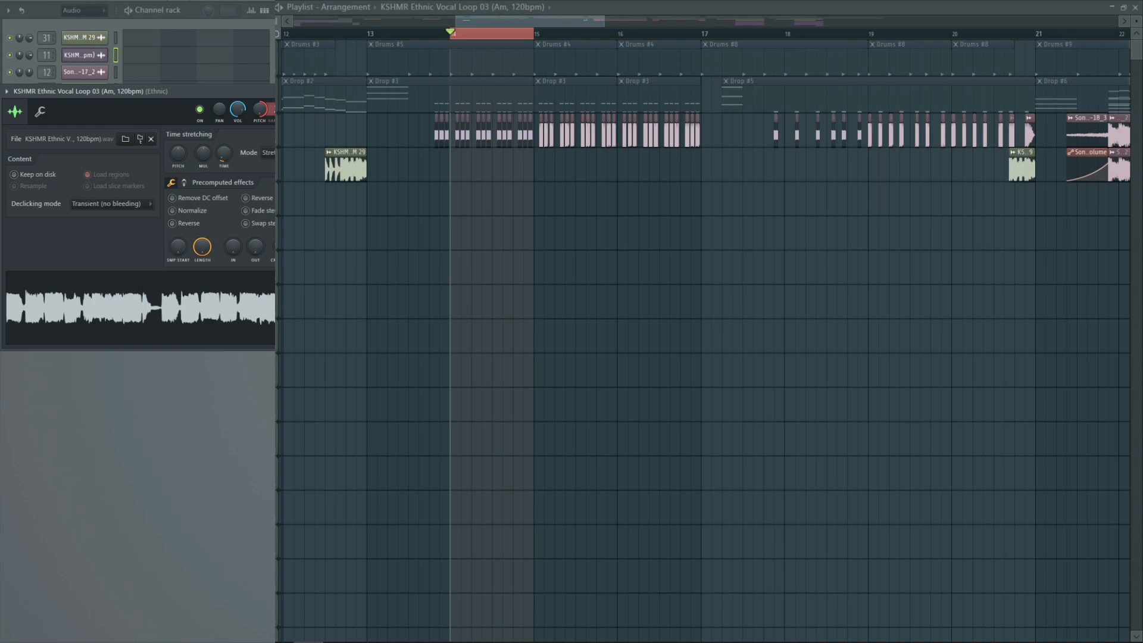
pyautogui.press('Escape')
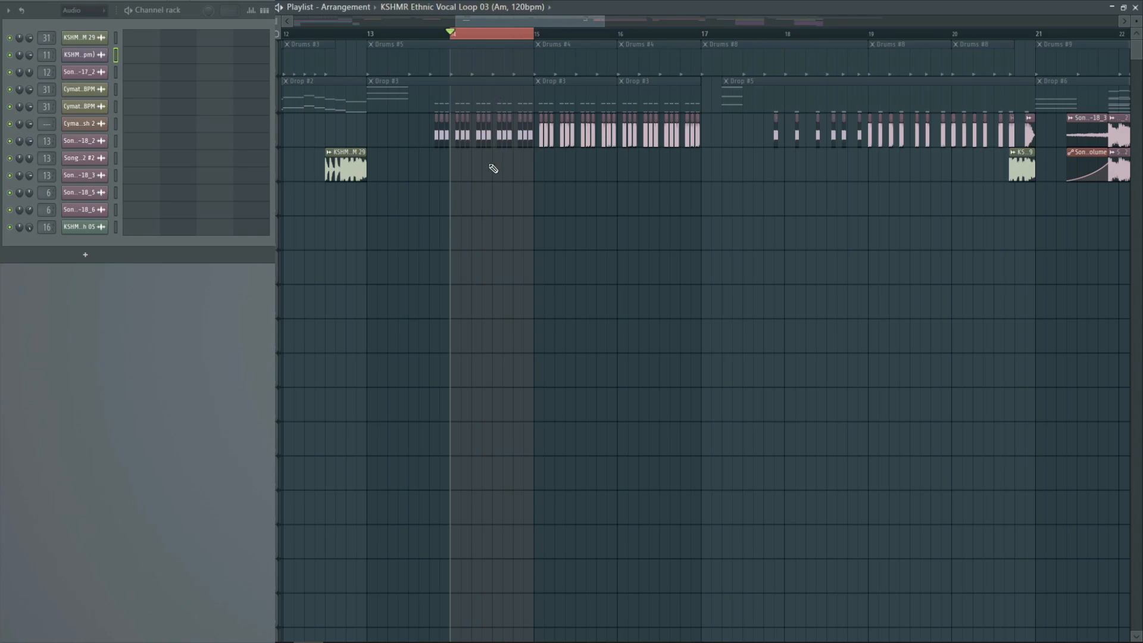
pyautogui.press('space')
pyautogui.press('space')
pyautogui.press('space')
pyautogui.press('space')
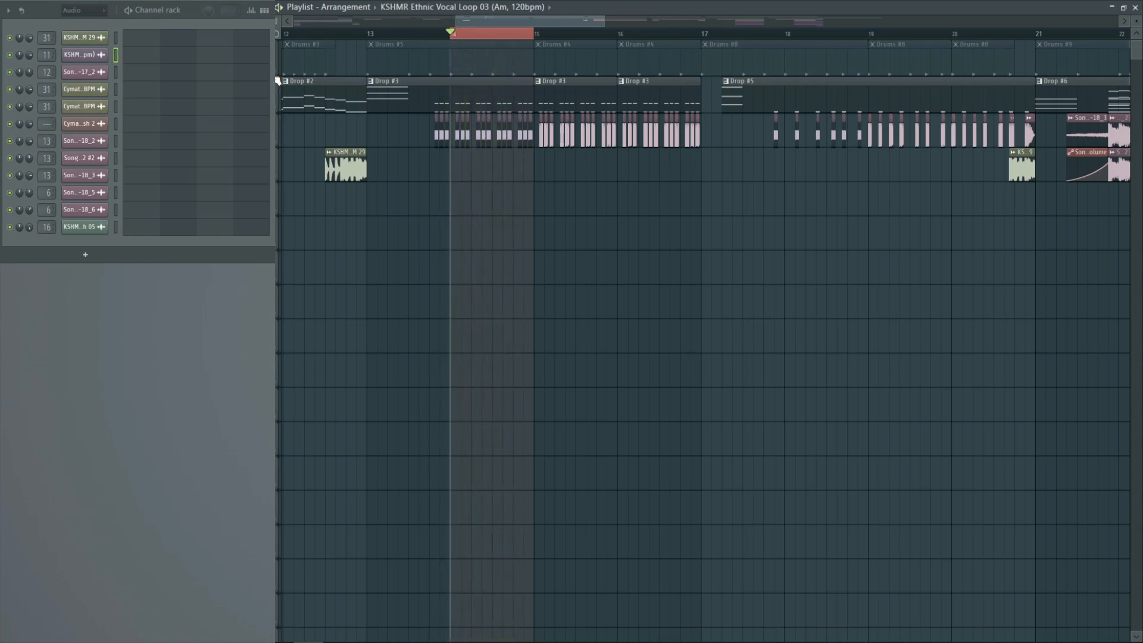
pyautogui.press('space')
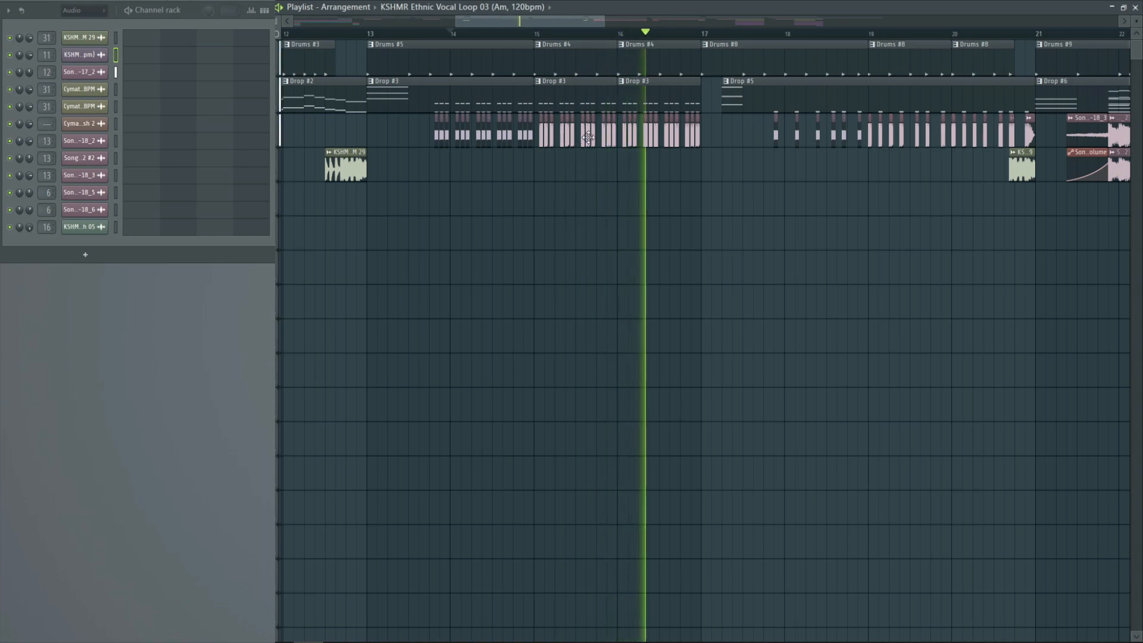
pyautogui.press('space')
# Move the playhead to bar 15, mute the Drop and Drums tracks, and play the vocal chops alone
pyautogui.click(541, 36)
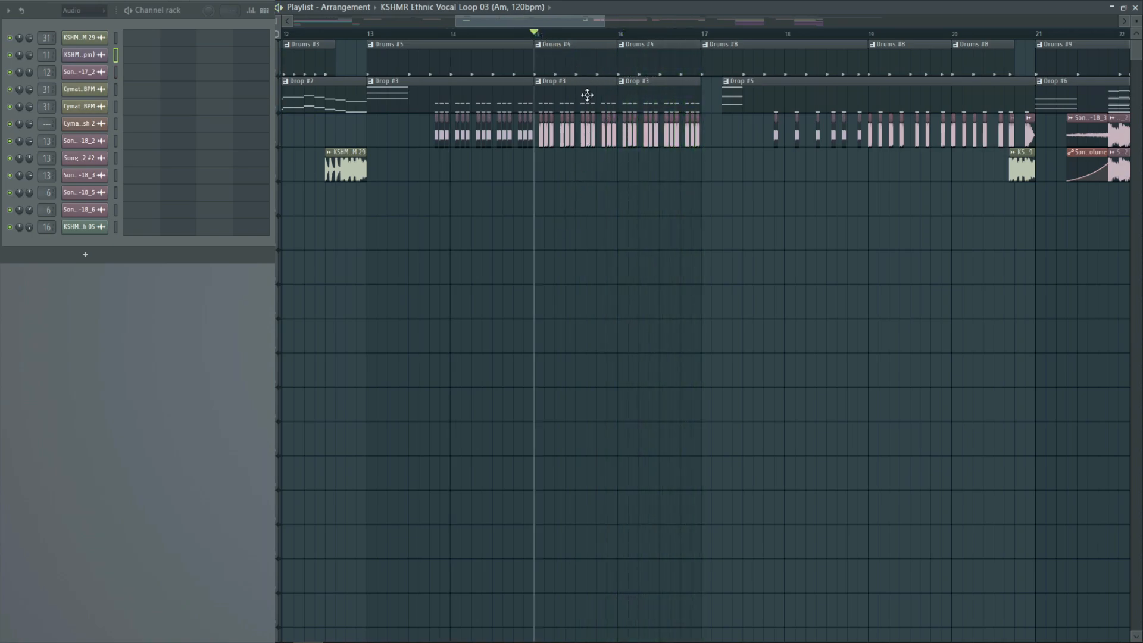
pyautogui.click(278, 108)
pyautogui.click(276, 72)
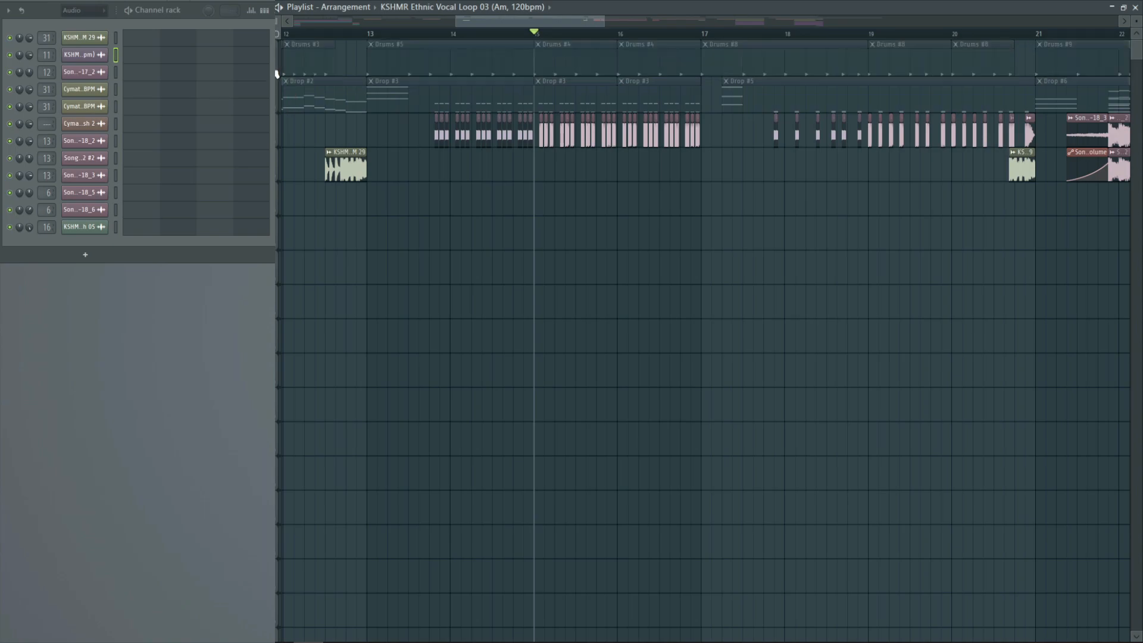
pyautogui.moveTo(534, 27)
pyautogui.mouseDown()
pyautogui.moveTo(451, 24)
pyautogui.moveTo(547, 24)
pyautogui.mouseUp()
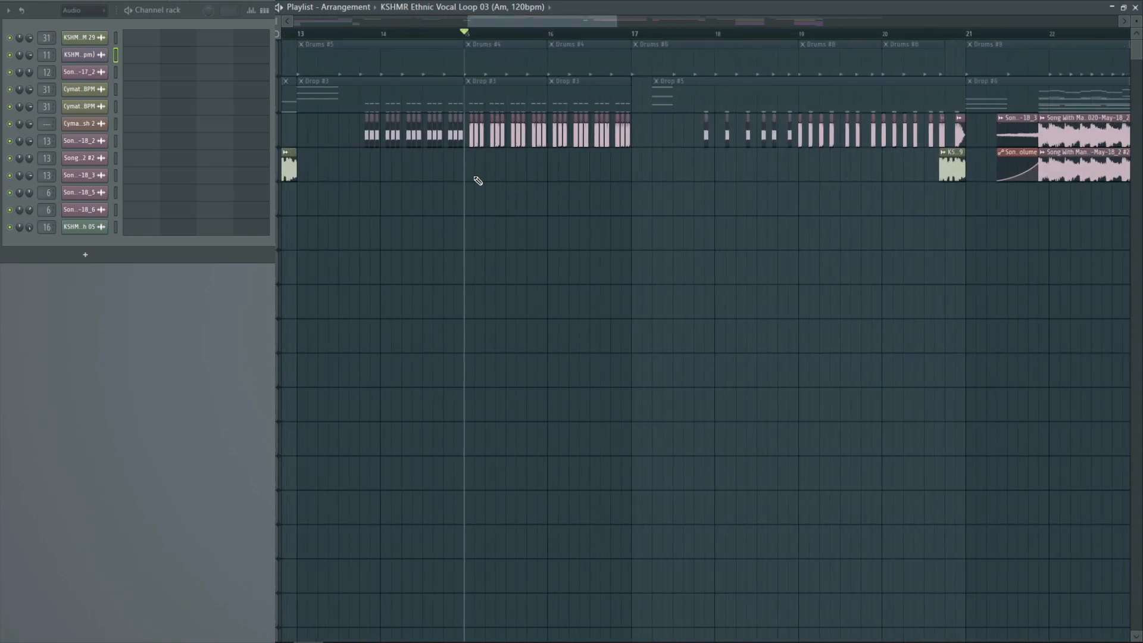
pyautogui.press('space')
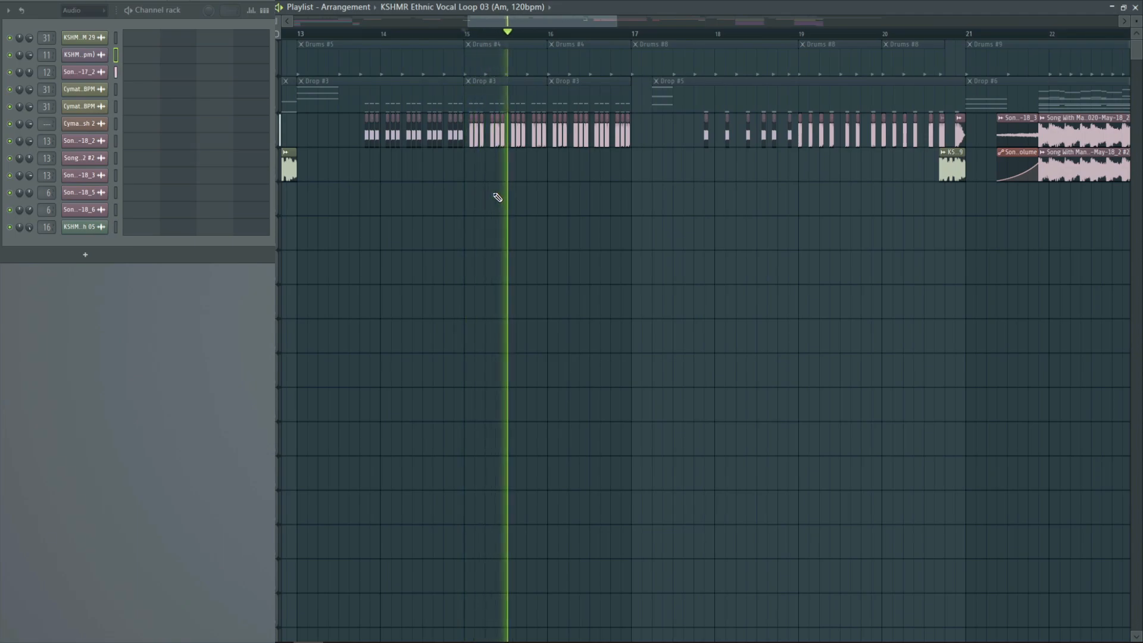
pyautogui.press('space')
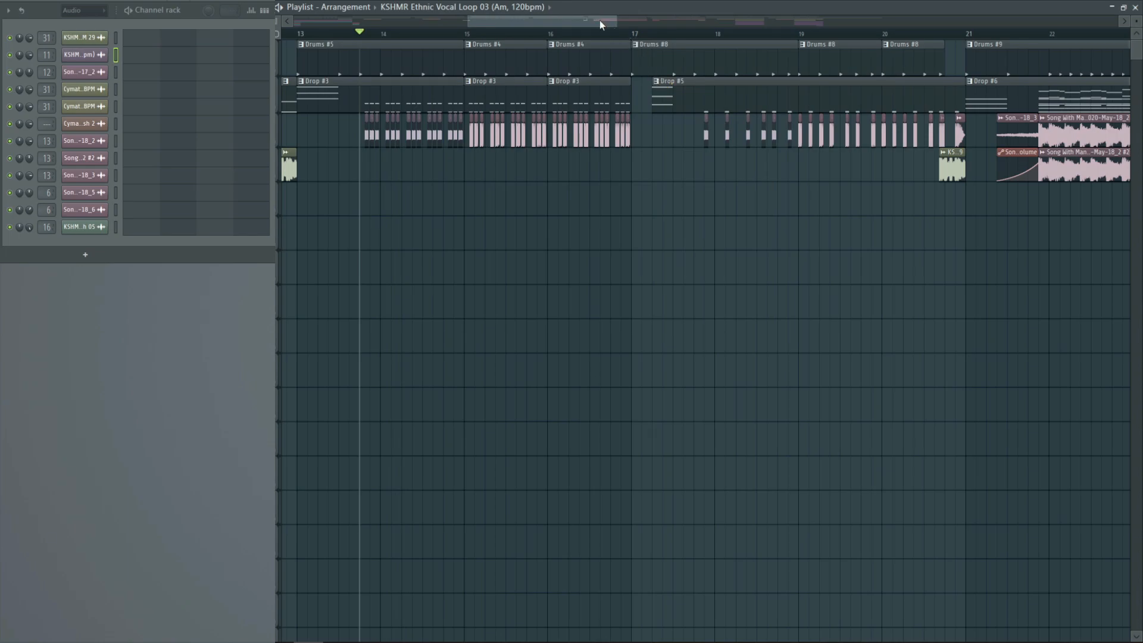
# Play the full section from bar 17 and select the Drums #8 pattern
pyautogui.moveTo(599, 21); pyautogui.dragTo(637, 22)
pyautogui.click(433, 34)
pyautogui.press('space')
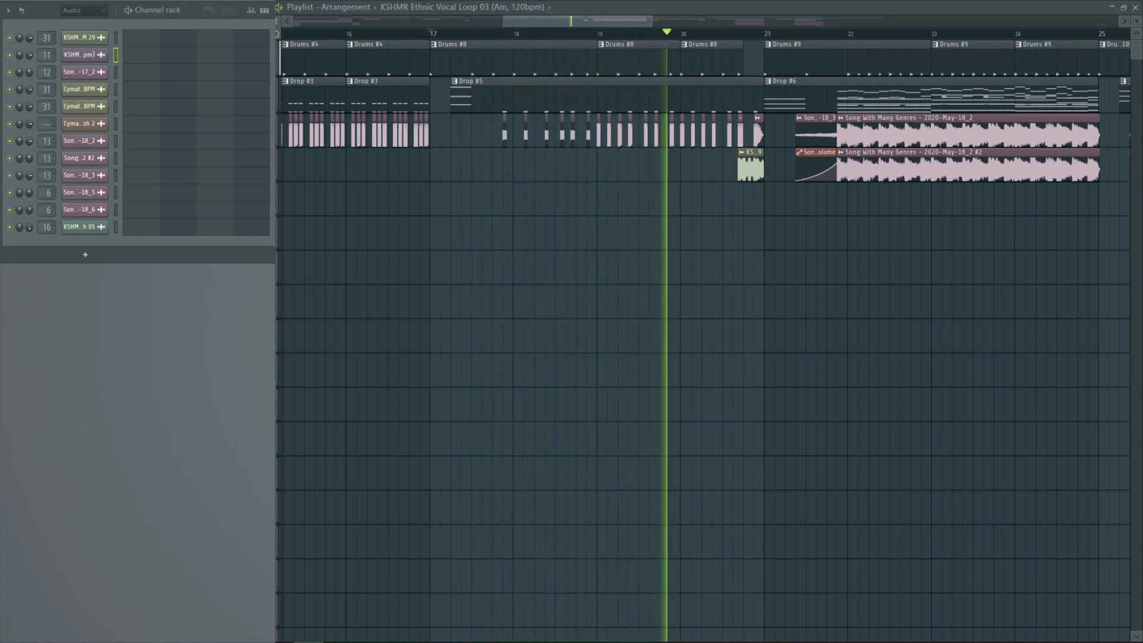
pyautogui.press('space')
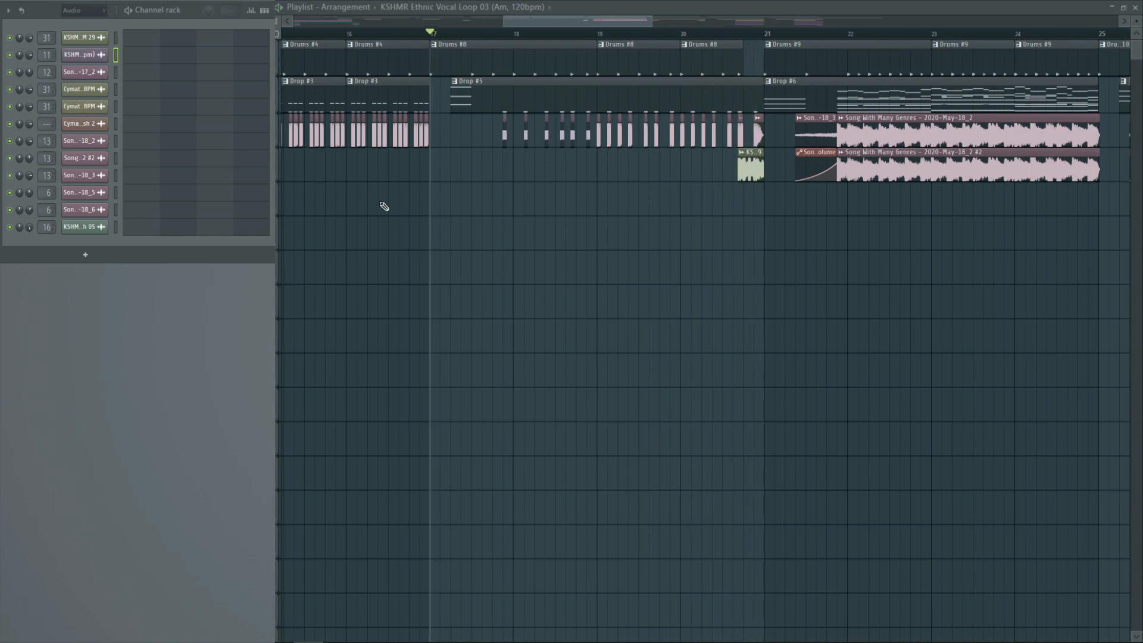
pyautogui.click(494, 65)
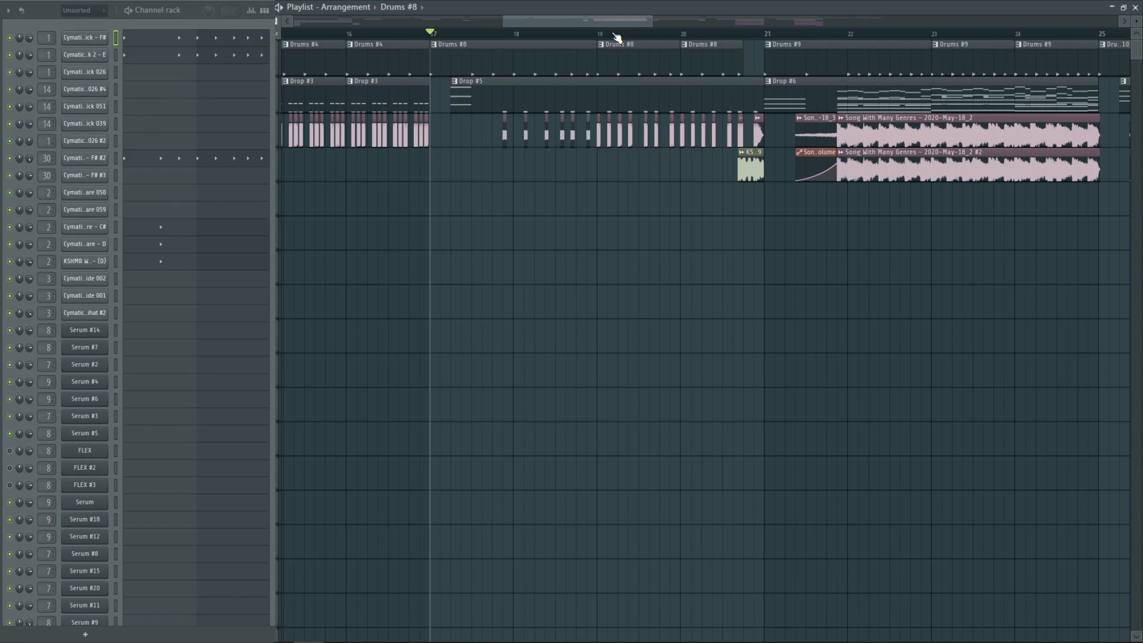
# Place the playhead at bar 21 and play the Drop #6 section with all tracks
pyautogui.moveTo(624, 23); pyautogui.dragTo(647, 28)
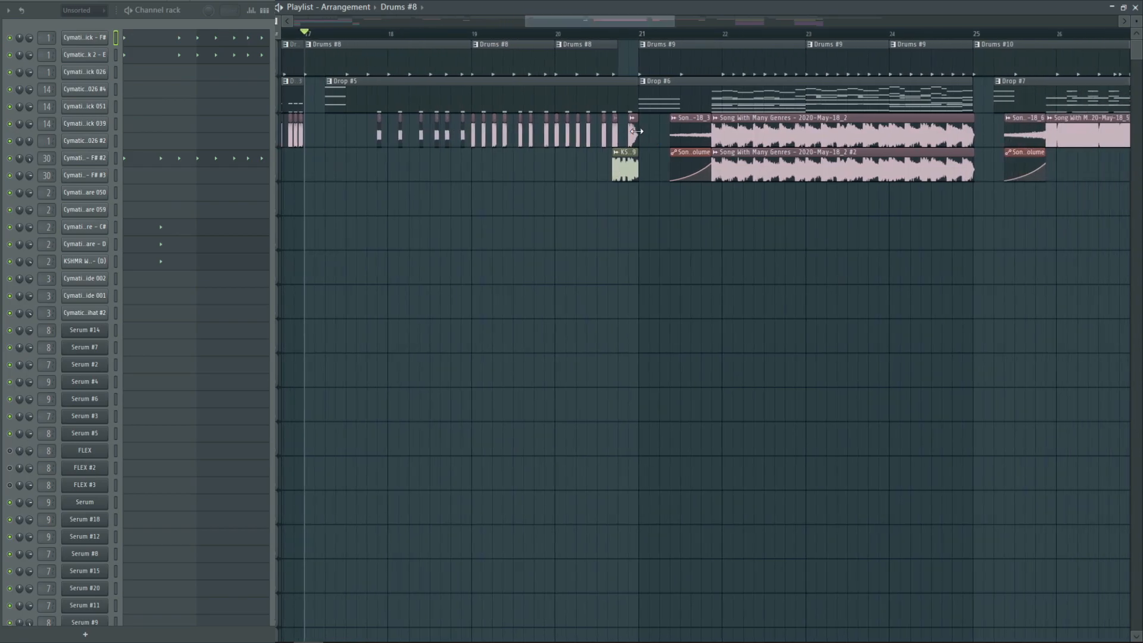
pyautogui.moveTo(633, 24); pyautogui.dragTo(671, 23)
pyautogui.click(423, 32)
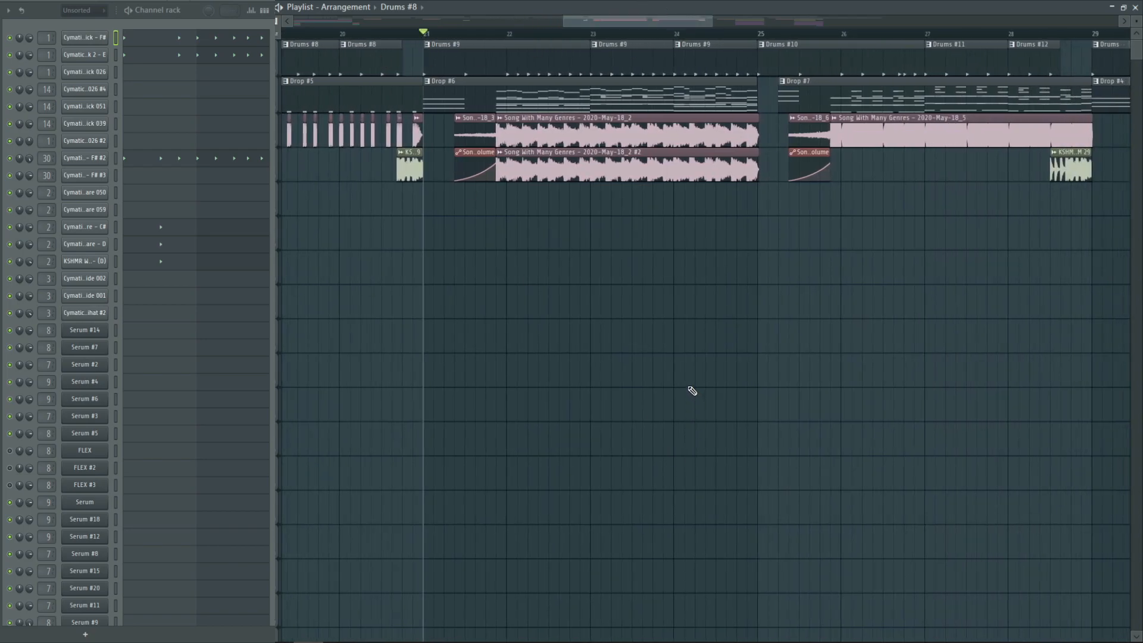
pyautogui.press('space')
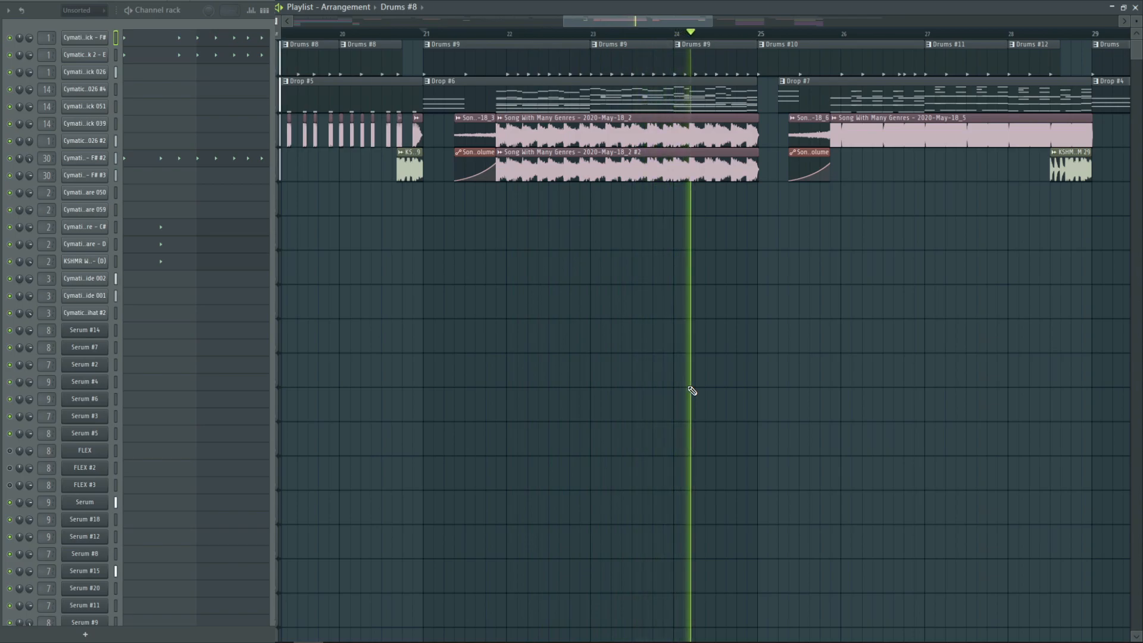
pyautogui.press('space')
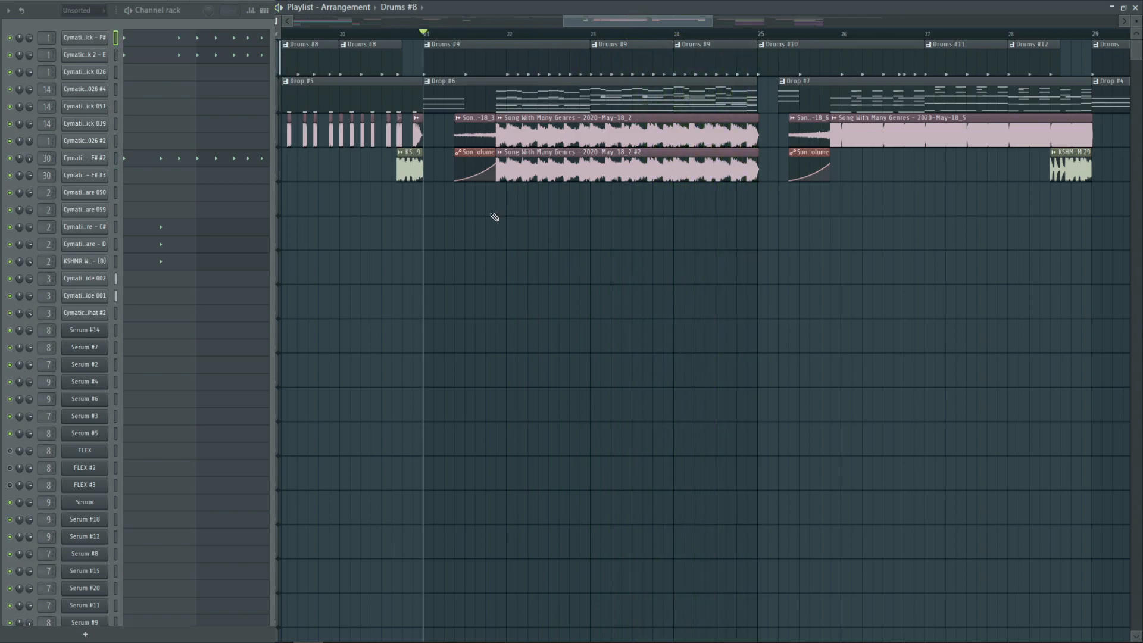
# Mute the Drop and Drums tracks to isolate the audio clips from bar 21, and unmute both tracks again
pyautogui.click(277, 112)
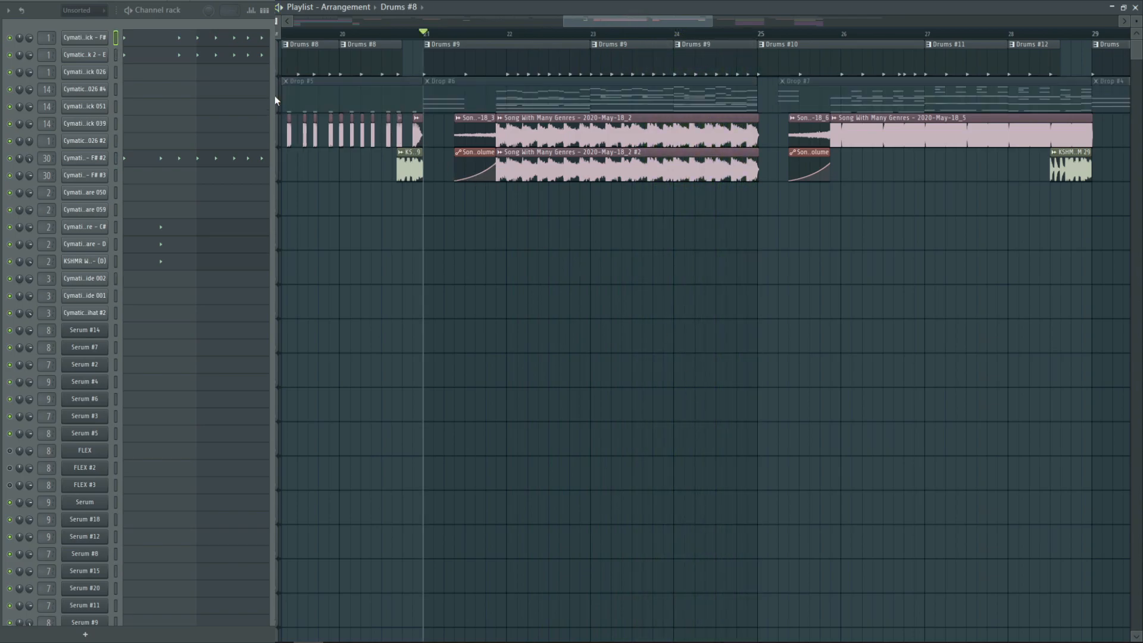
pyautogui.click(278, 77)
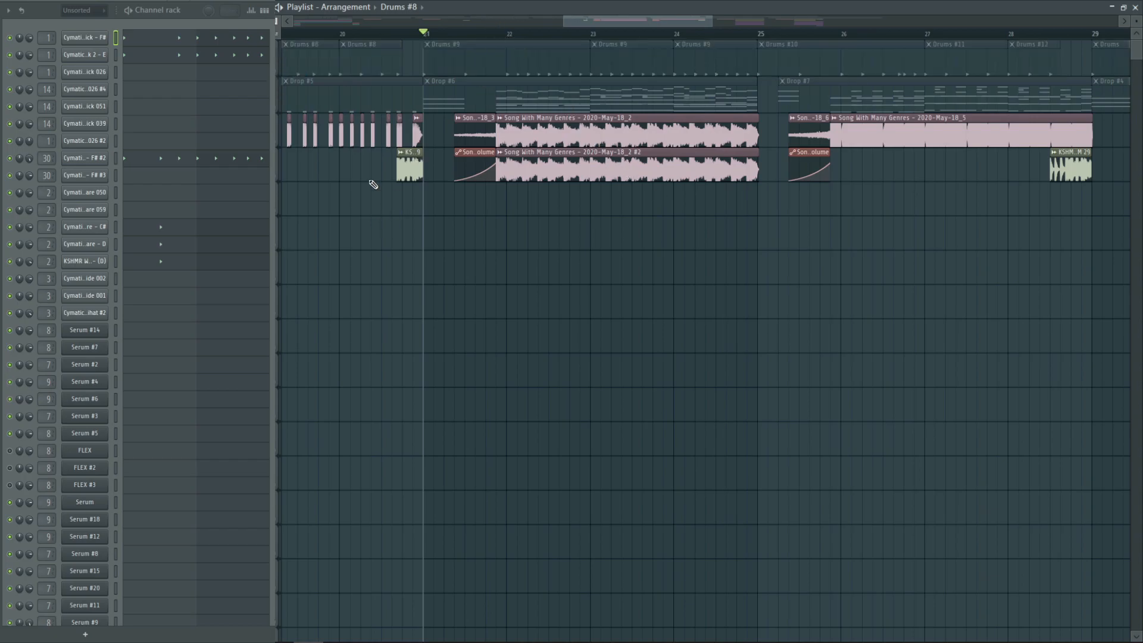
pyautogui.click(278, 113)
pyautogui.click(279, 75)
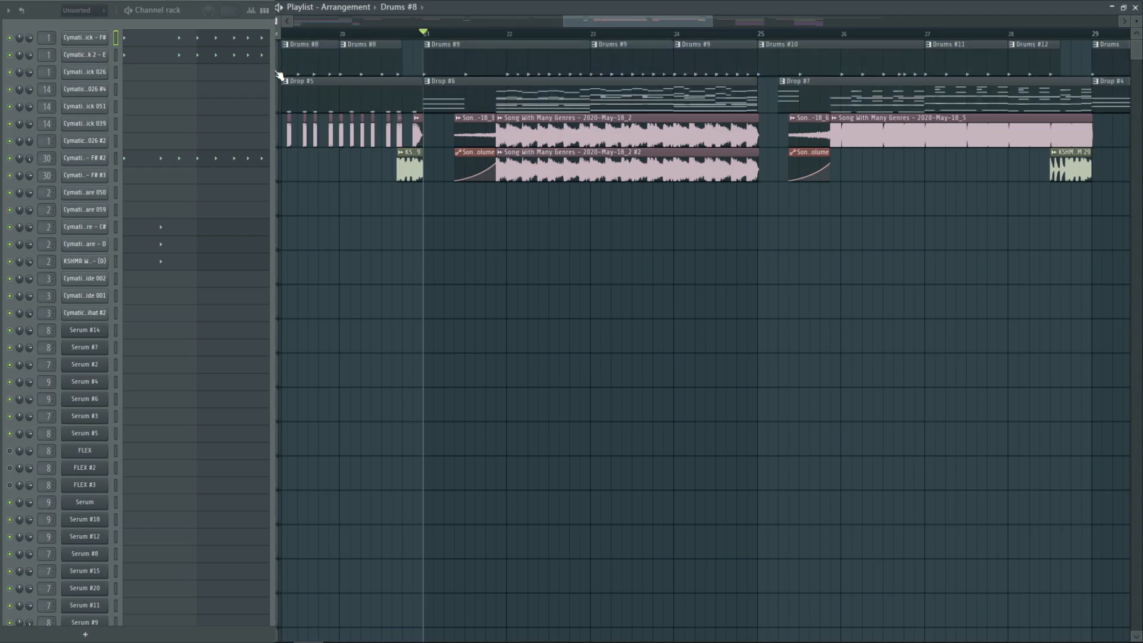
# Examine the settings of the Song With Many Genres - 2020-May-18_2 sample in Drop #6 and close them
pyautogui.doubleClick(633, 128)
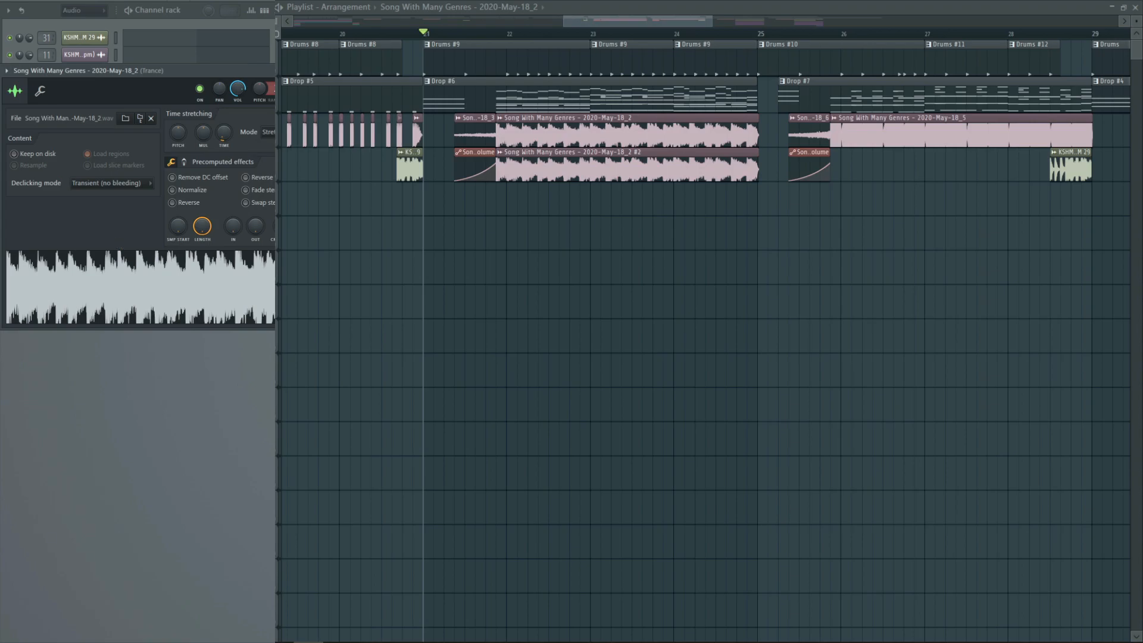
pyautogui.press('Escape')
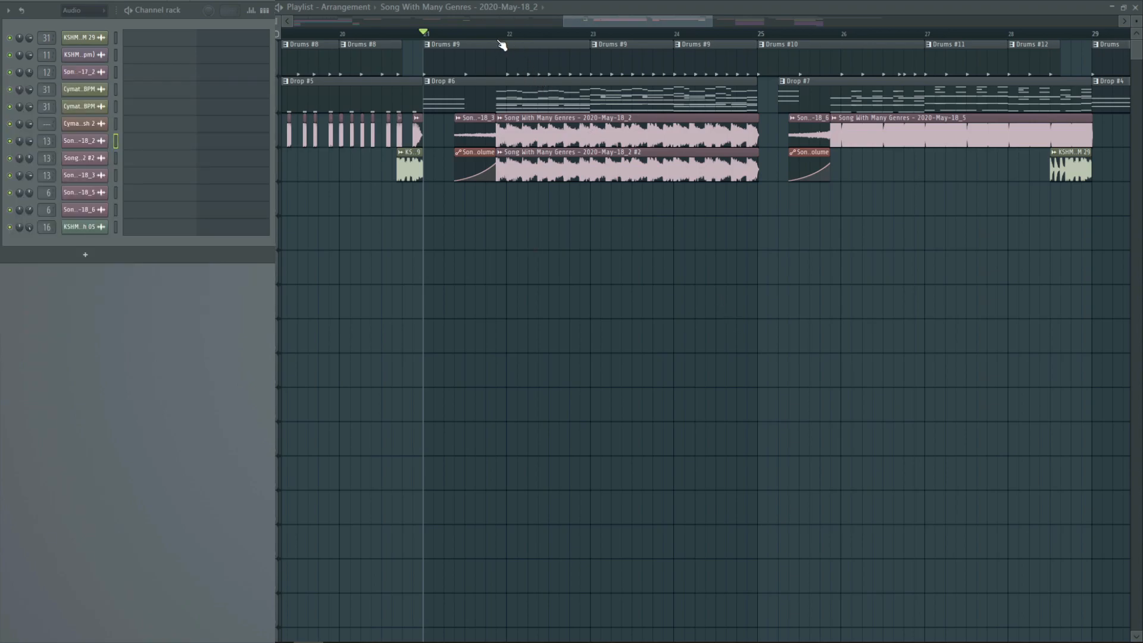
# Mute the Drop and Drums tracks at the start of the Drop #6 vocal clips and examine the Song With Many Genres - 2020-May-18_2 #2 sample settings
pyautogui.click(496, 36)
pyautogui.click(277, 103)
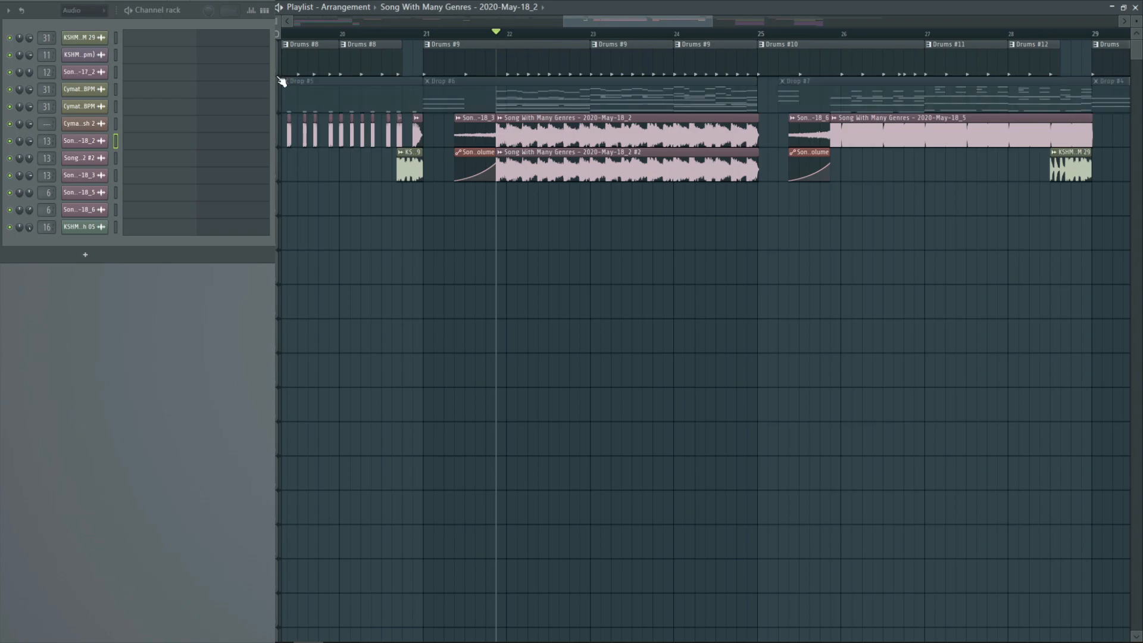
pyautogui.click(277, 75)
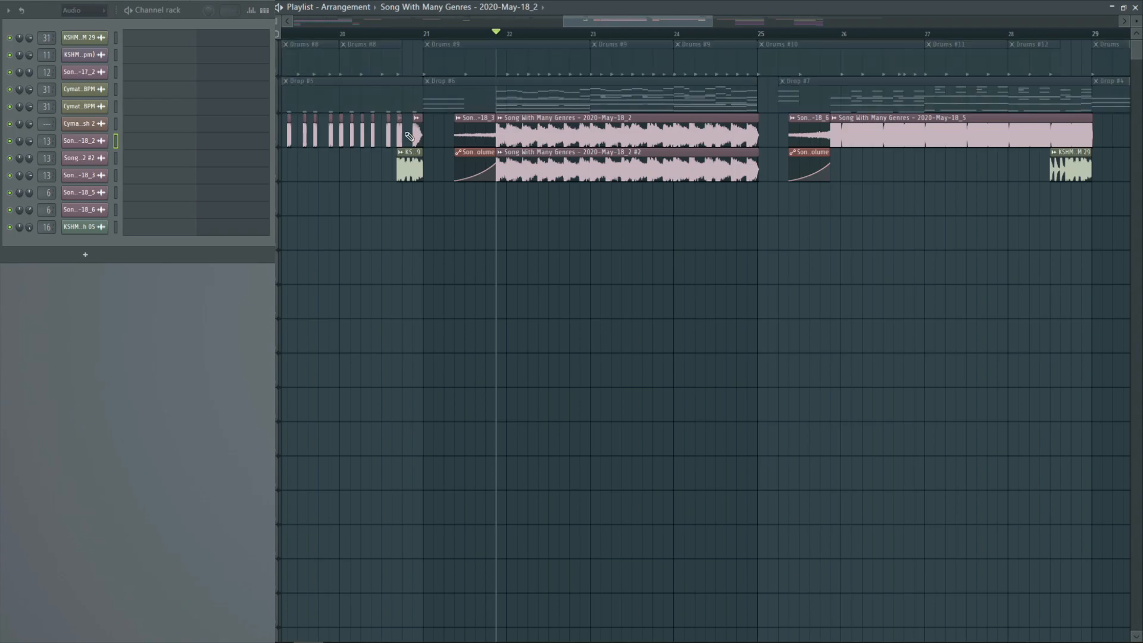
pyautogui.doubleClick(585, 161)
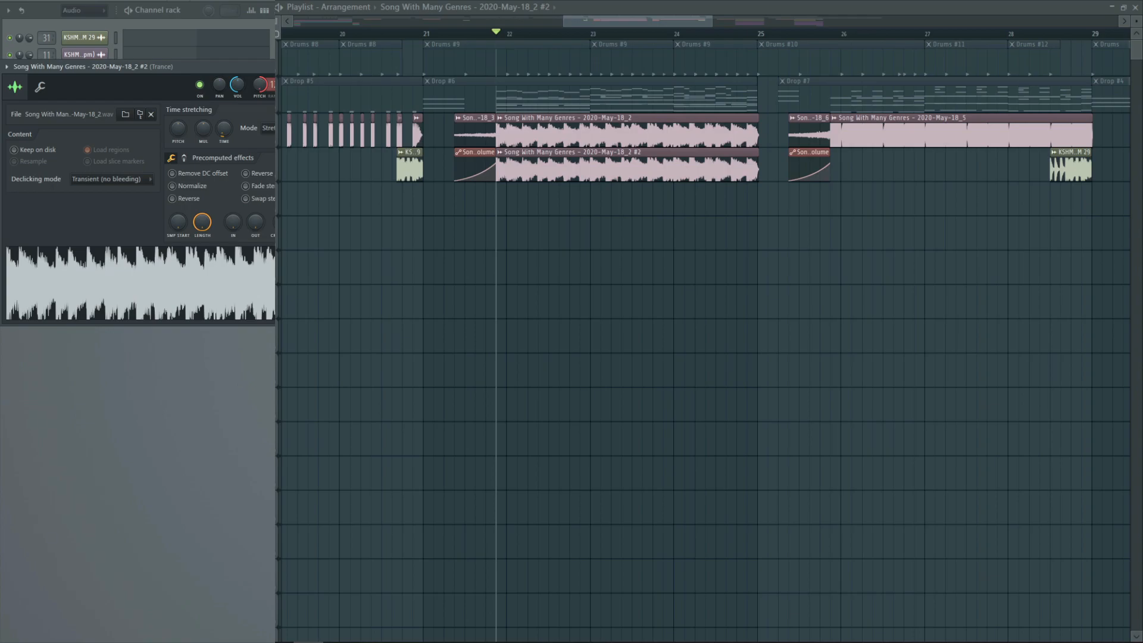
pyautogui.press('Escape')
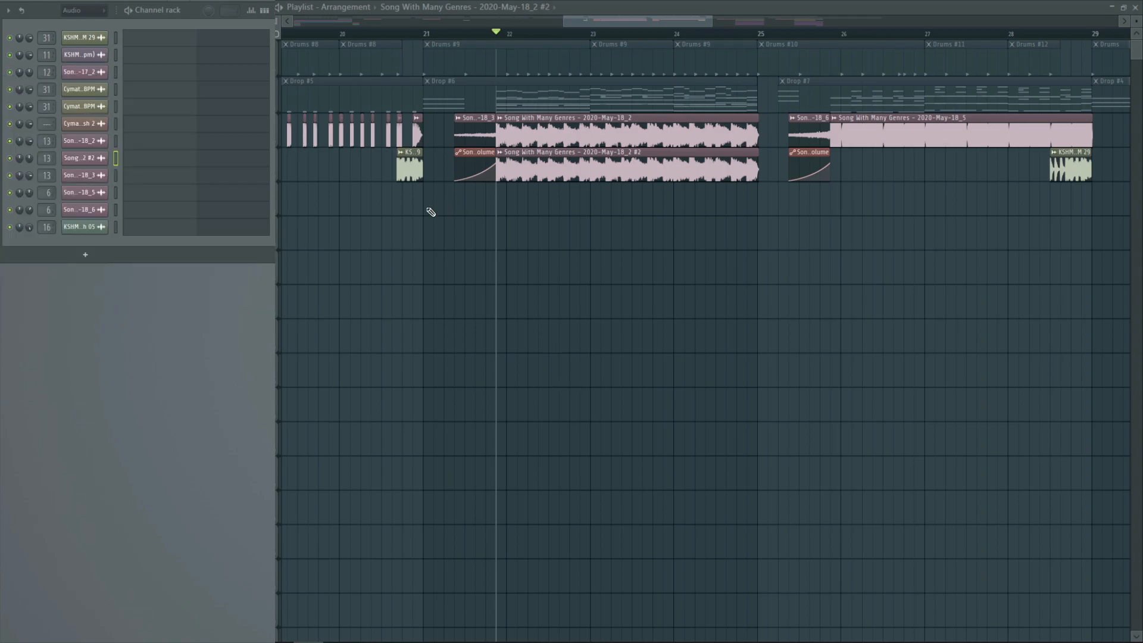
# Play the Drop #6 vocal clips while toggling the lower audio track's mute to compare the sound with and without the #2 layer
pyautogui.click(284, 180)
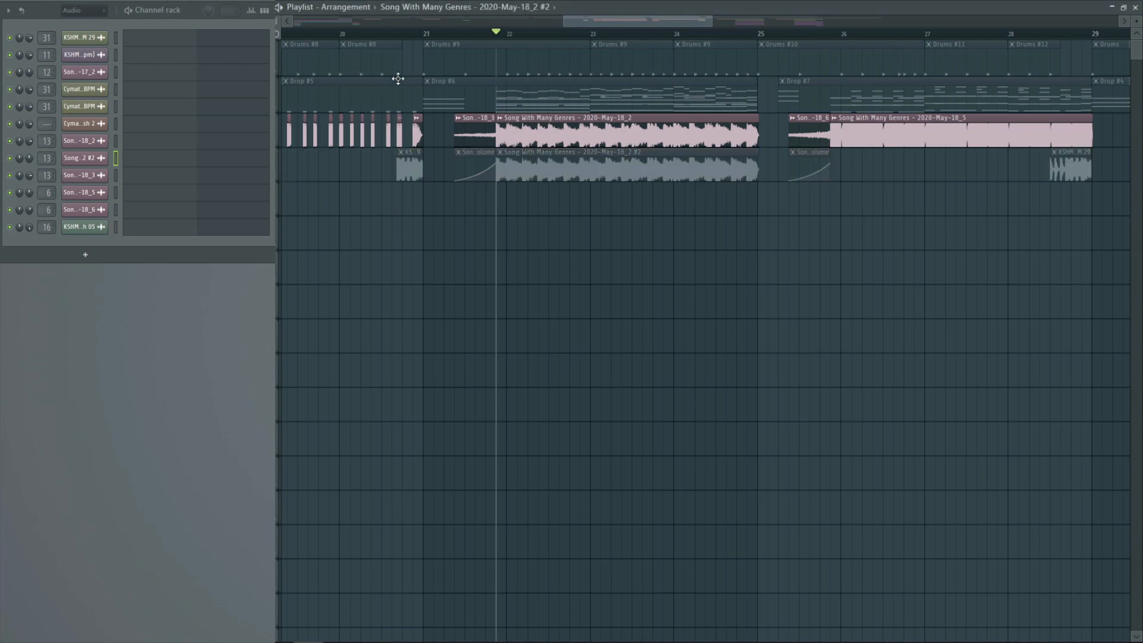
pyautogui.press('space')
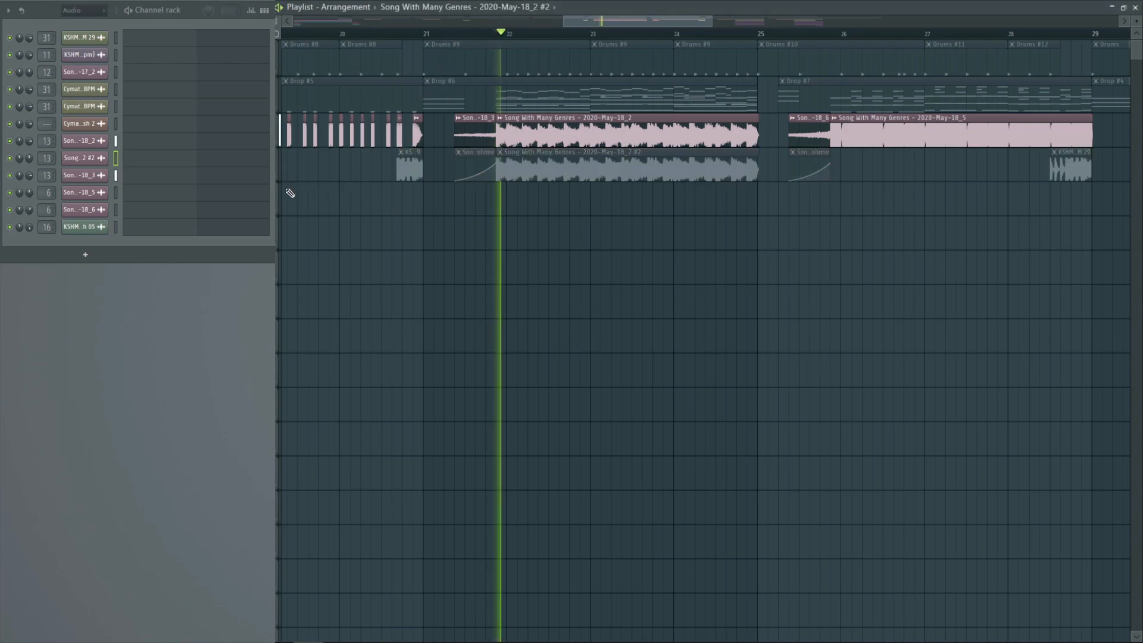
pyautogui.click(279, 180)
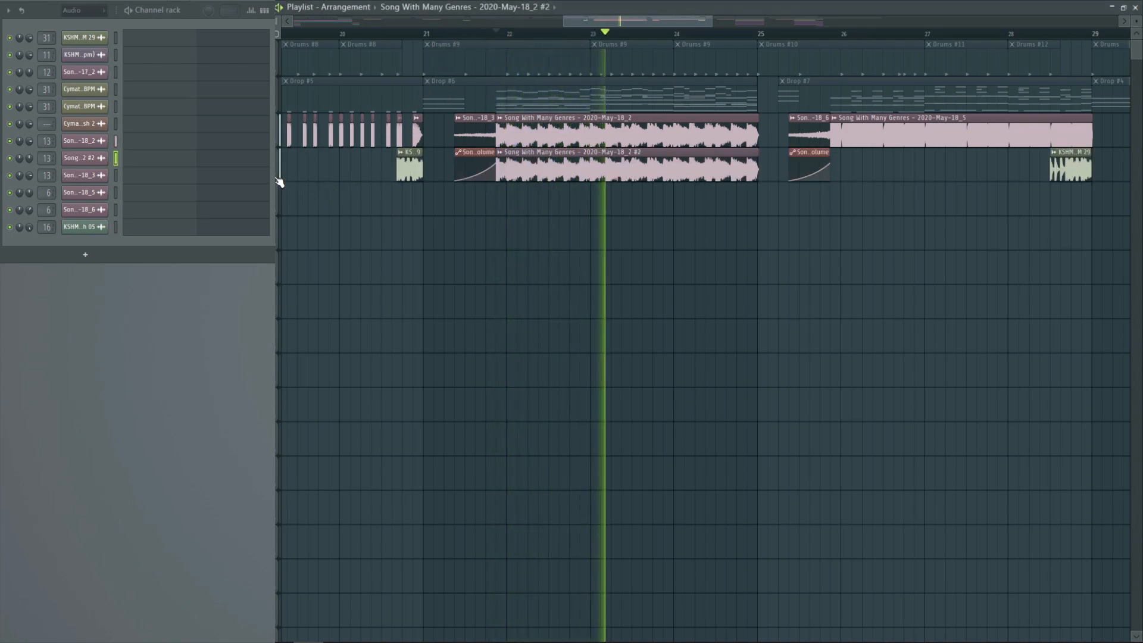
pyautogui.click(279, 180)
pyautogui.click(279, 180)
pyautogui.click(279, 180)
pyautogui.click(279, 180)
pyautogui.press('space')
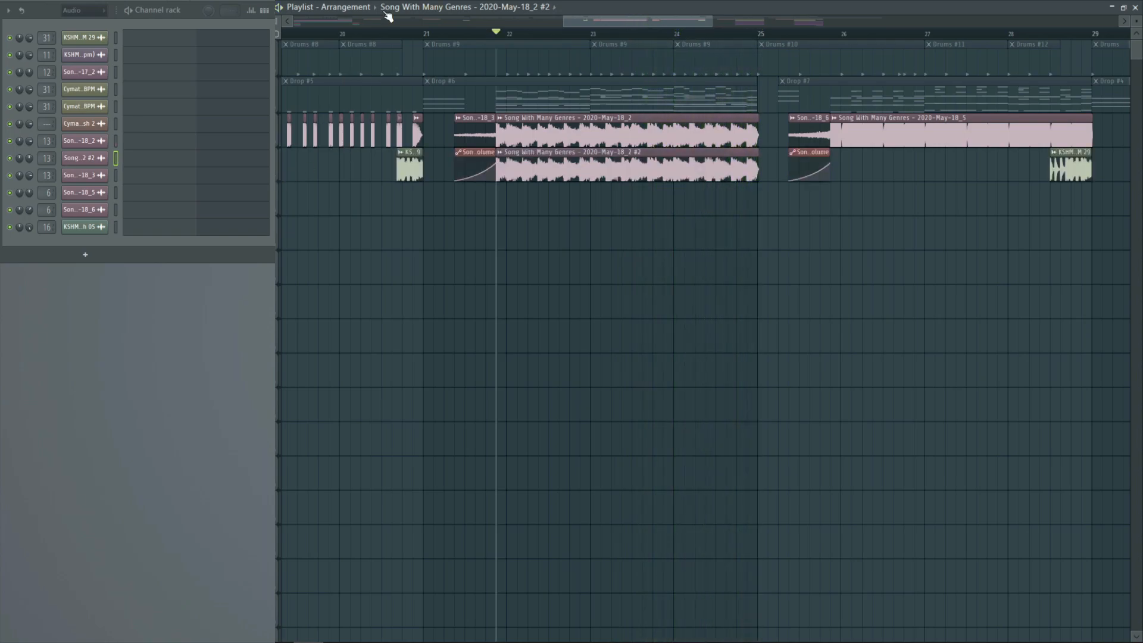
# Play the short rising vocal clip and its volume automation in Drop #6 from the clip's start
pyautogui.click(444, 33)
pyautogui.click(458, 33)
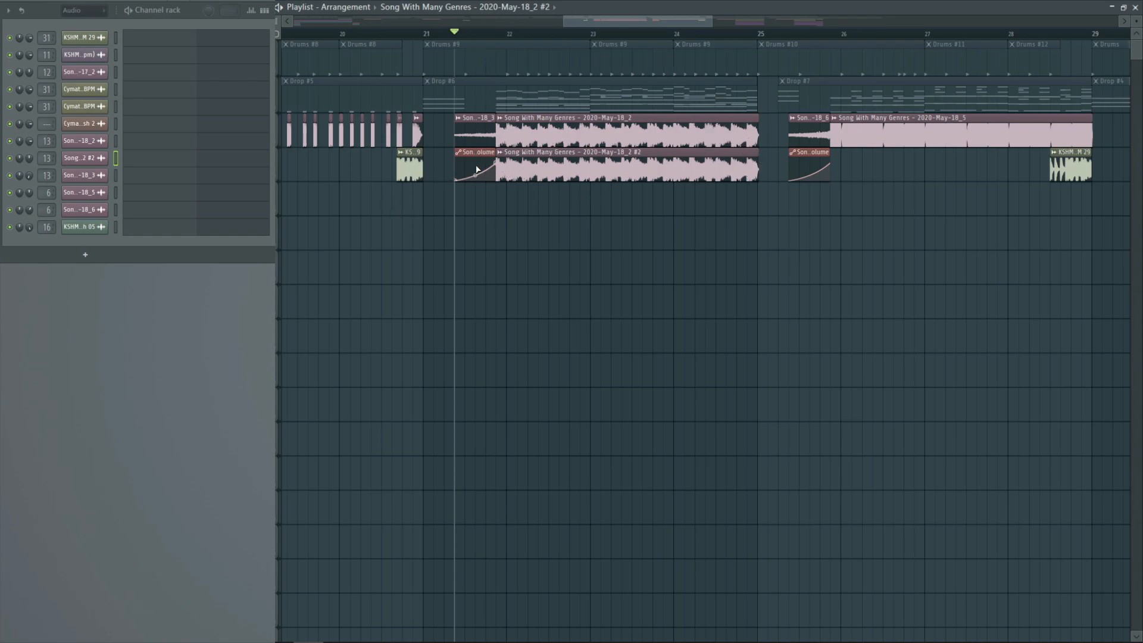
pyautogui.press('space')
pyautogui.press('space')
# Mute both audio clip tracks, unmute the Drop and Drums tracks, place the playhead at bar 21, and mute Drums again to isolate Drop #6
pyautogui.click(281, 146)
pyautogui.click(277, 176)
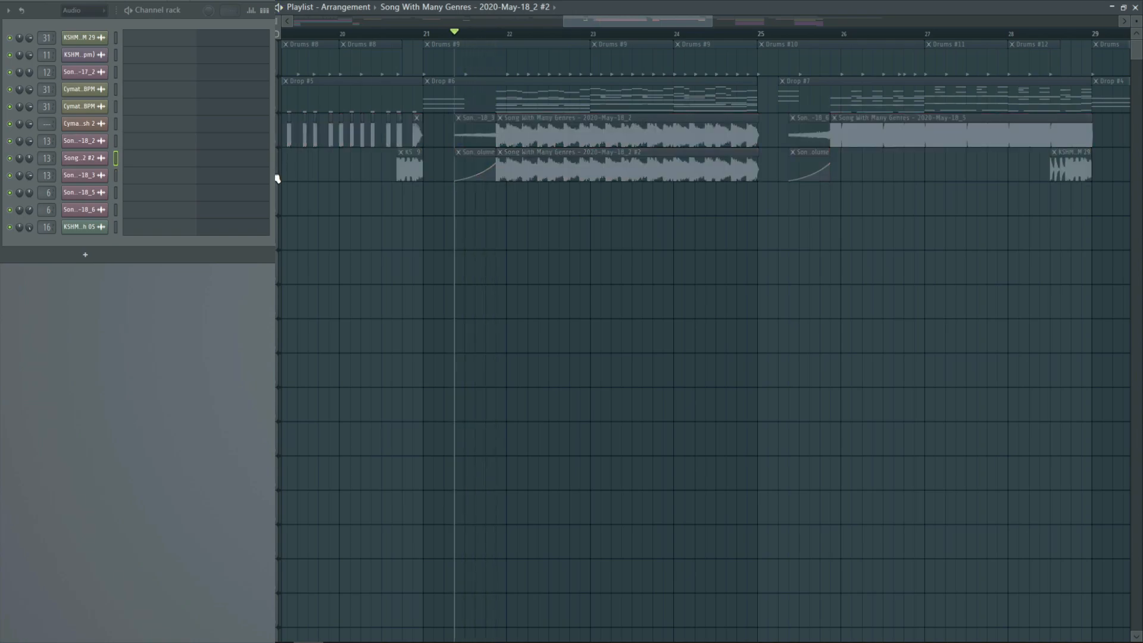
pyautogui.click(280, 109)
pyautogui.click(279, 75)
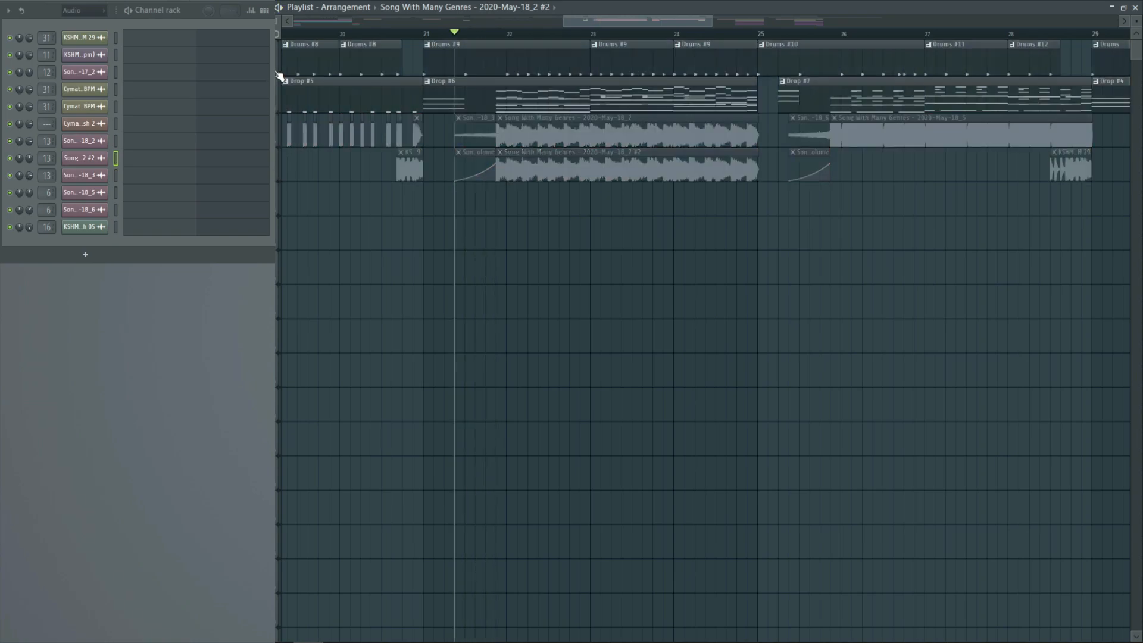
pyautogui.click(426, 35)
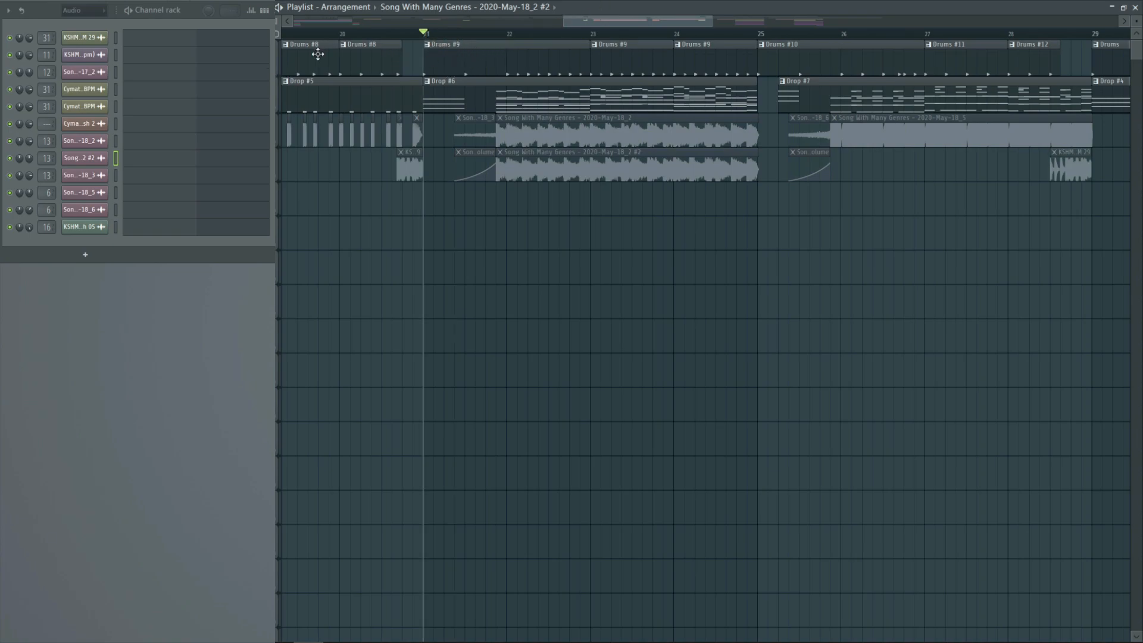
pyautogui.click(279, 76)
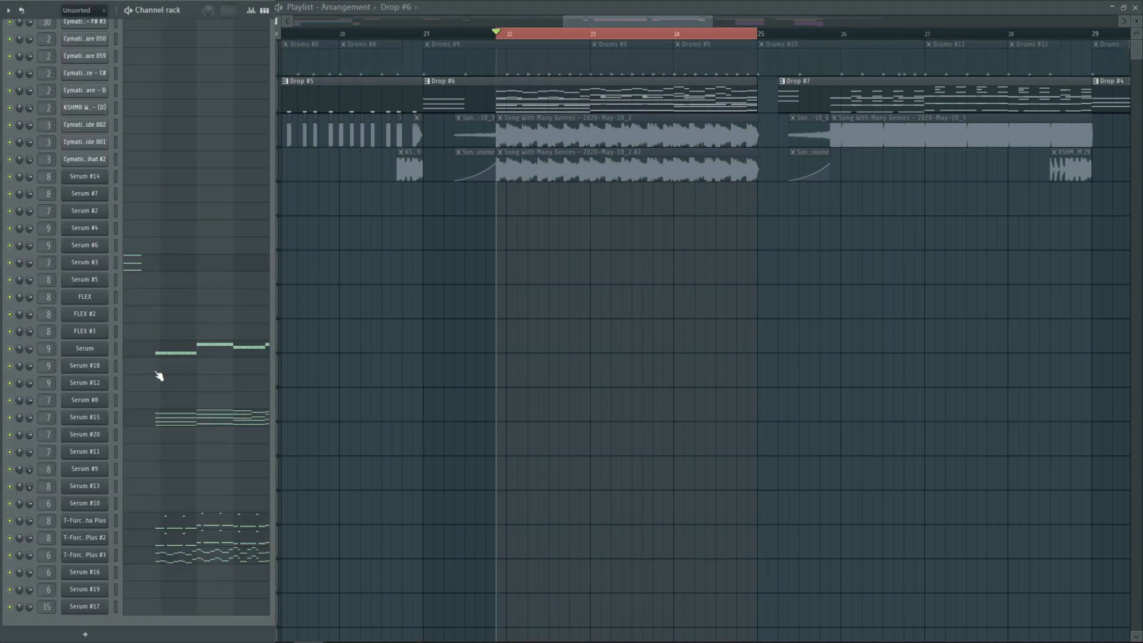
# Mute the Serum and T-Force Alpha Plus channels in Drop #6 and play the Serum #15 chords in the piano roll
pyautogui.click(10, 554)
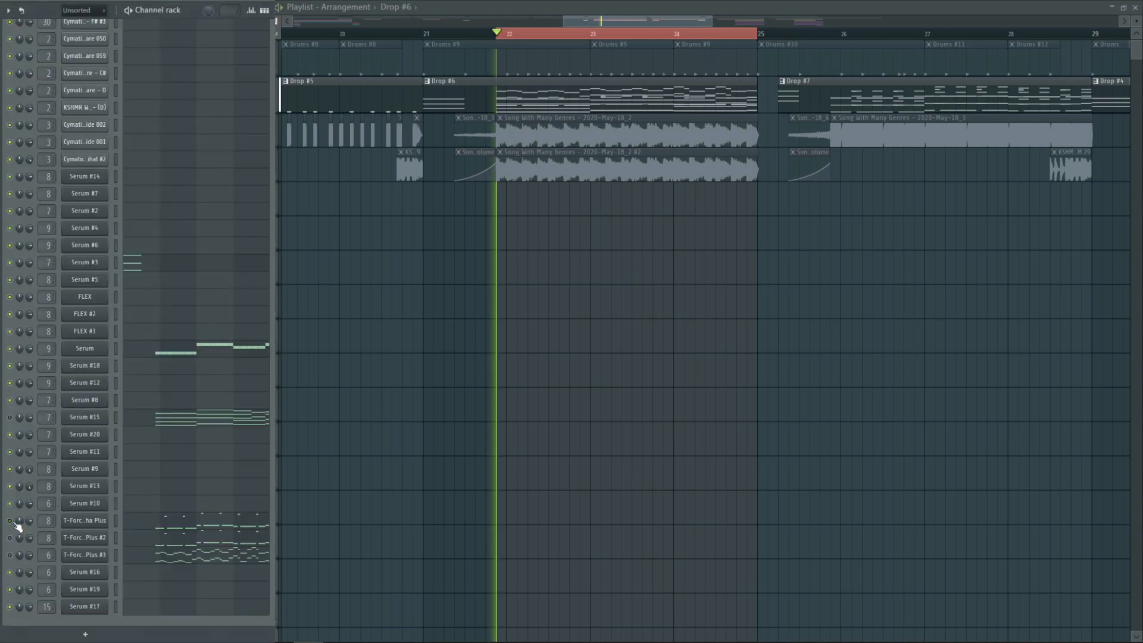
pyautogui.click(9, 348)
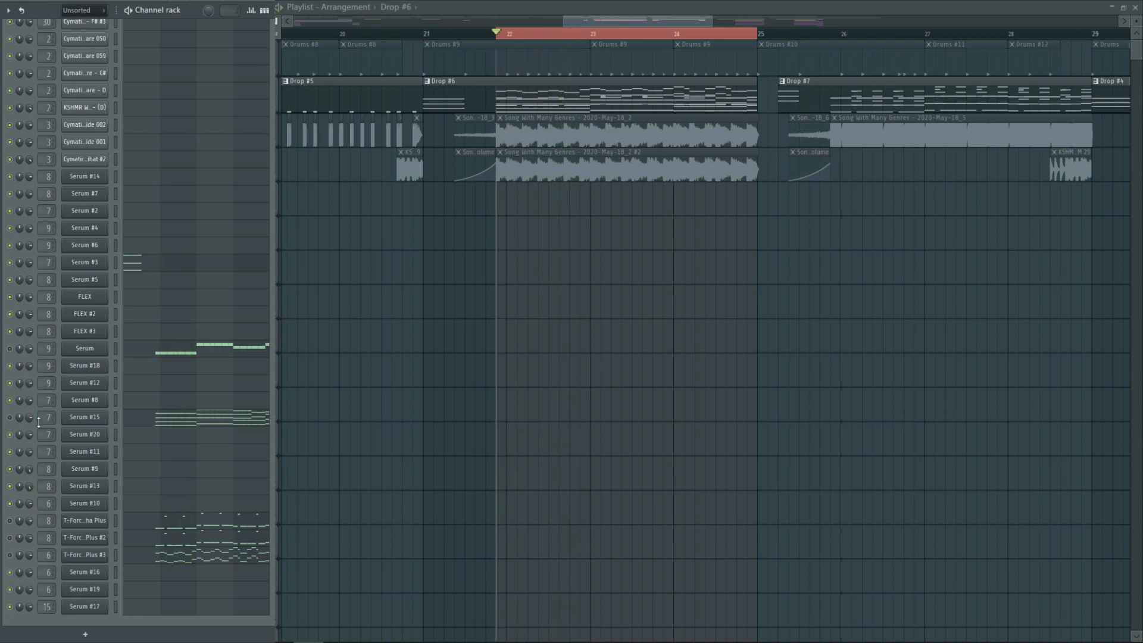
pyautogui.click(172, 425)
pyautogui.scroll(2, 364, 403)
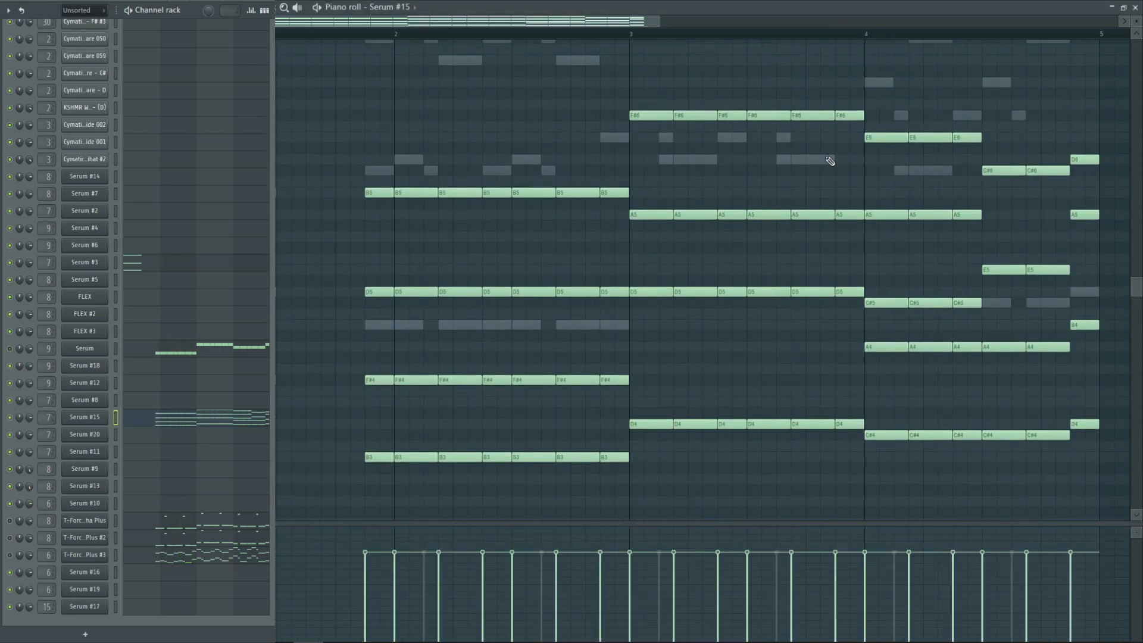
pyautogui.press('space')
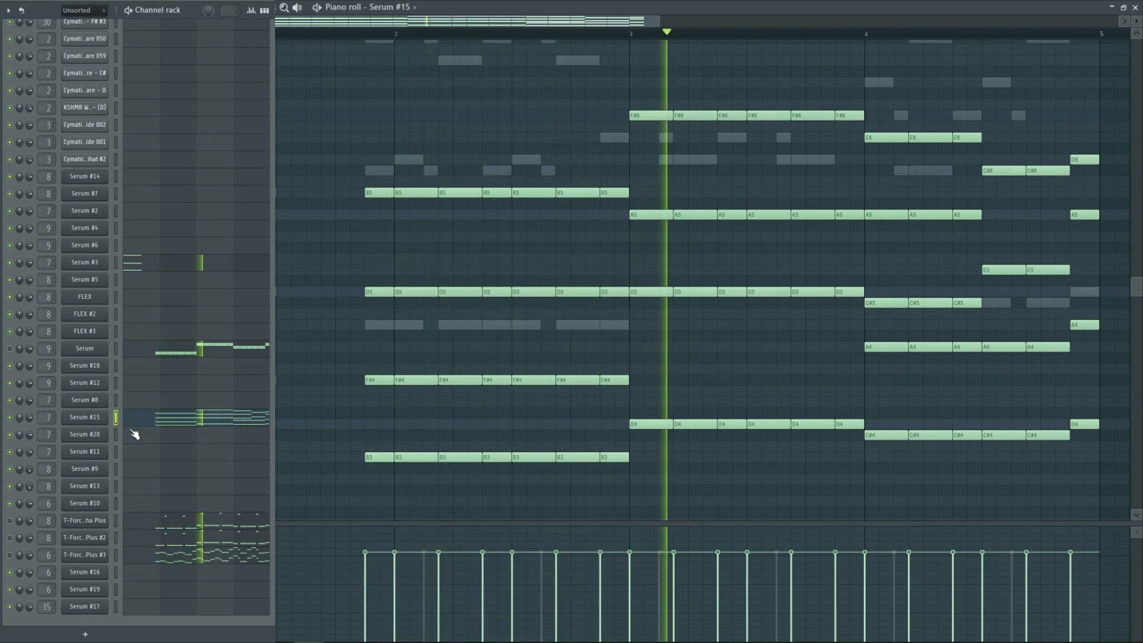
# Examine the oscillators and effects of the Serum #15 chord sound, and close the synth and the piano roll
pyautogui.click(89, 420)
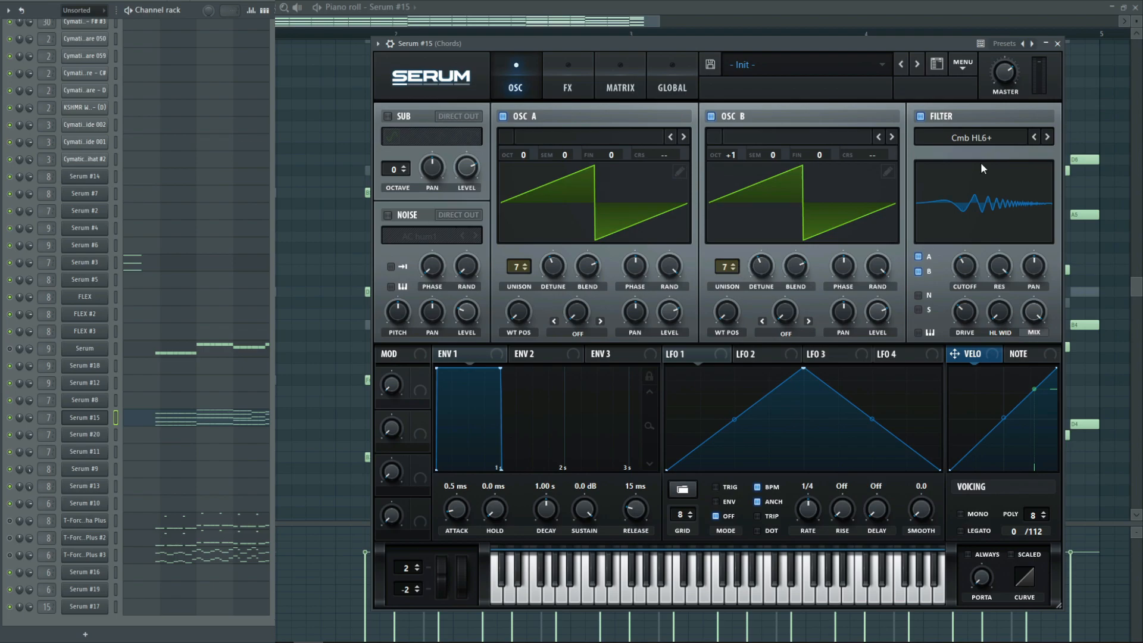
pyautogui.click(566, 70)
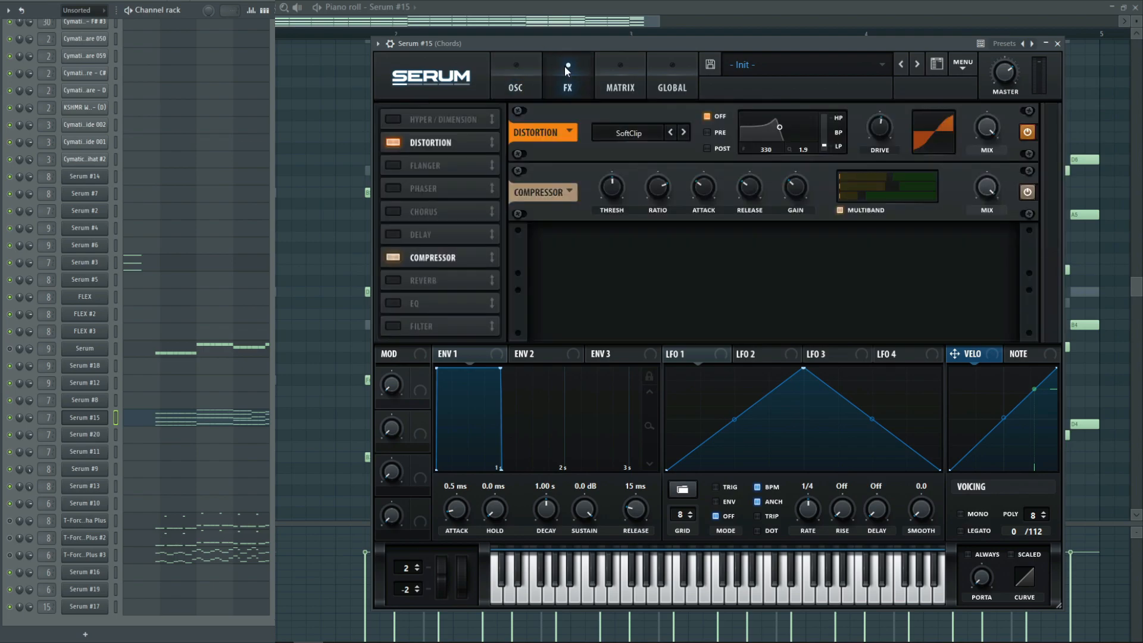
pyautogui.click(1057, 43)
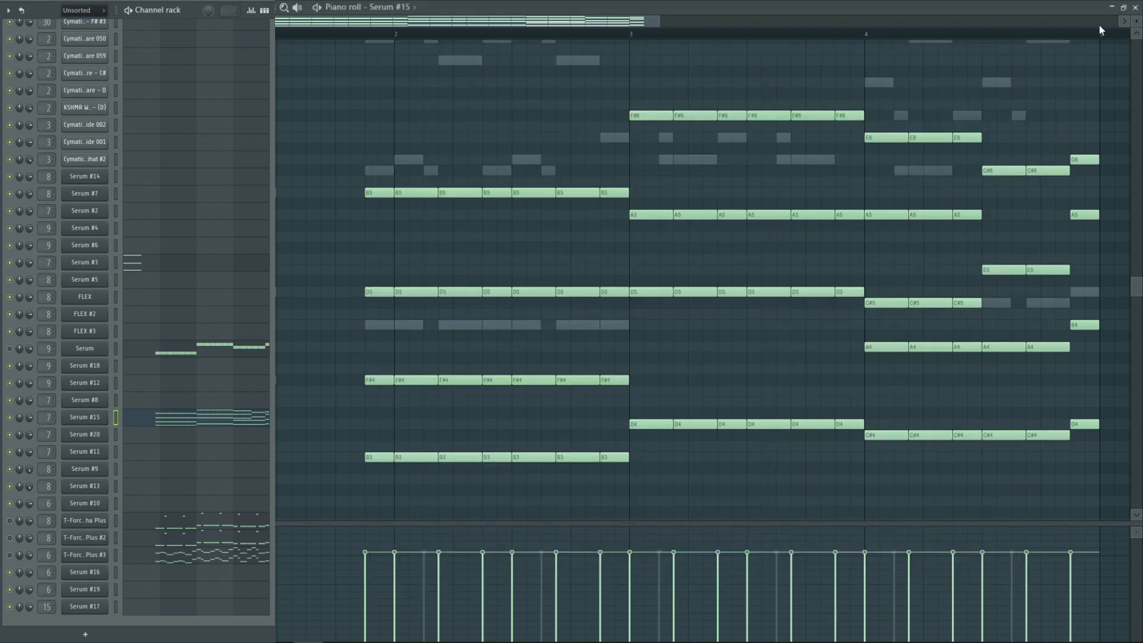
pyautogui.click(1135, 7)
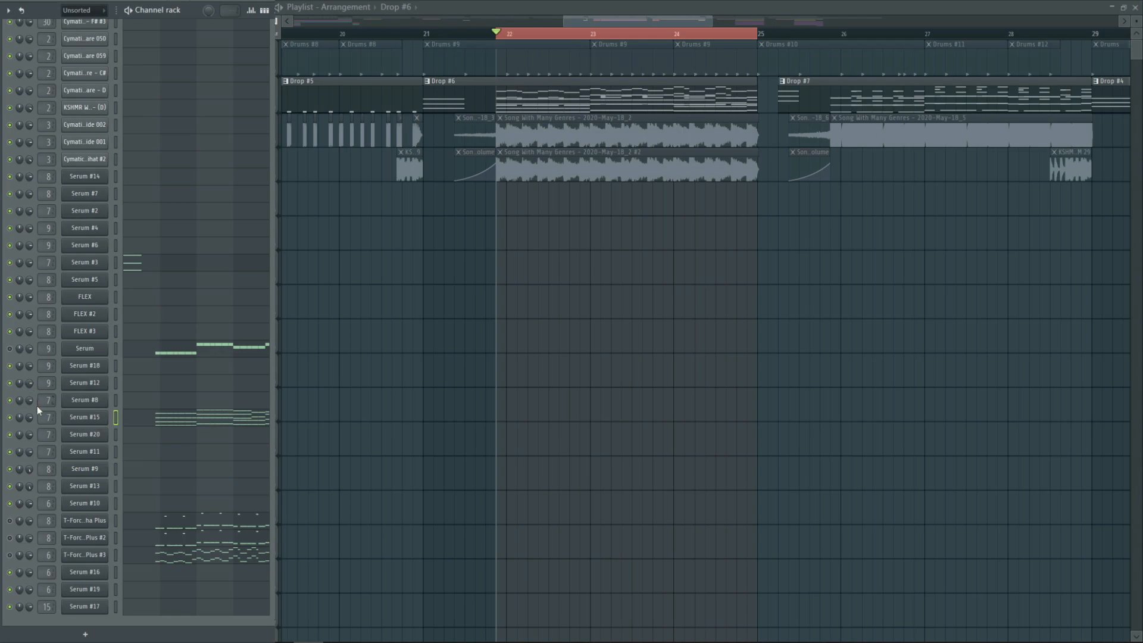
# Mute Serum #15, open the T-Force Alpha Plus bass synth, and play it on its own
pyautogui.click(9, 417)
pyautogui.click(91, 527)
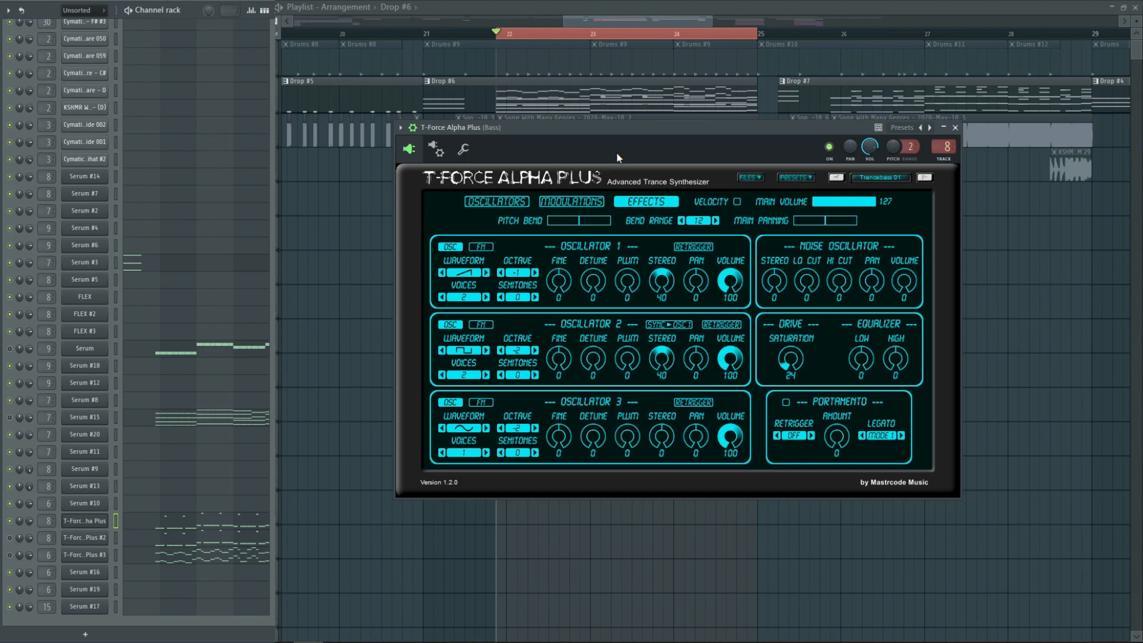
pyautogui.press('space')
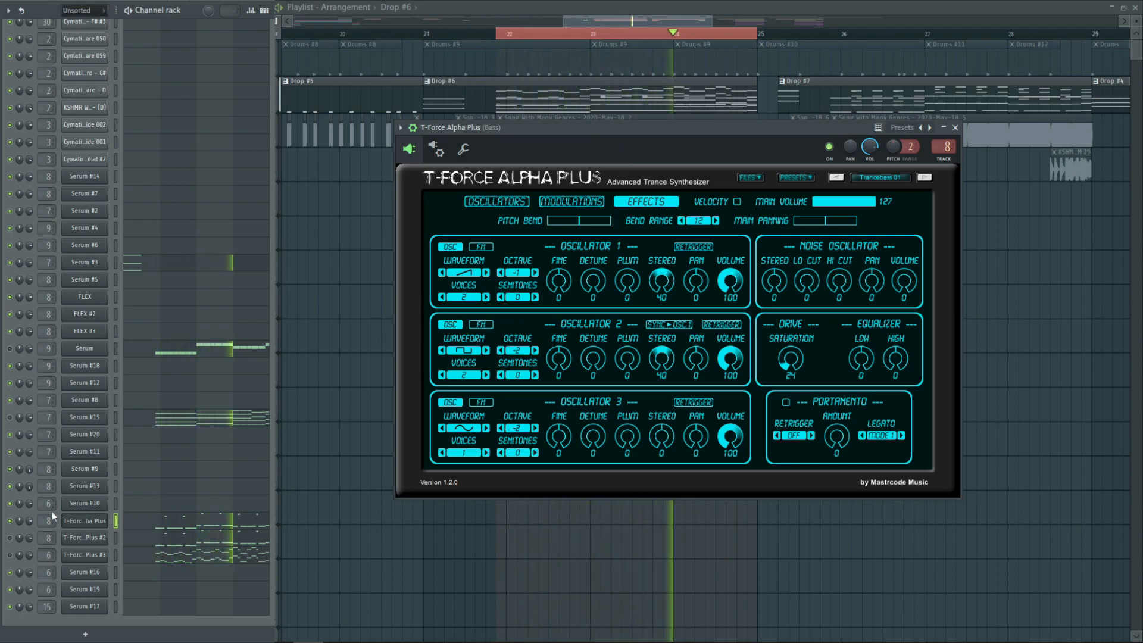
pyautogui.press('space')
# Close the bass synth and audition T-Force Alpha Plus #2 alone and together with the T-Force Alpha Plus bass
pyautogui.click(9, 521)
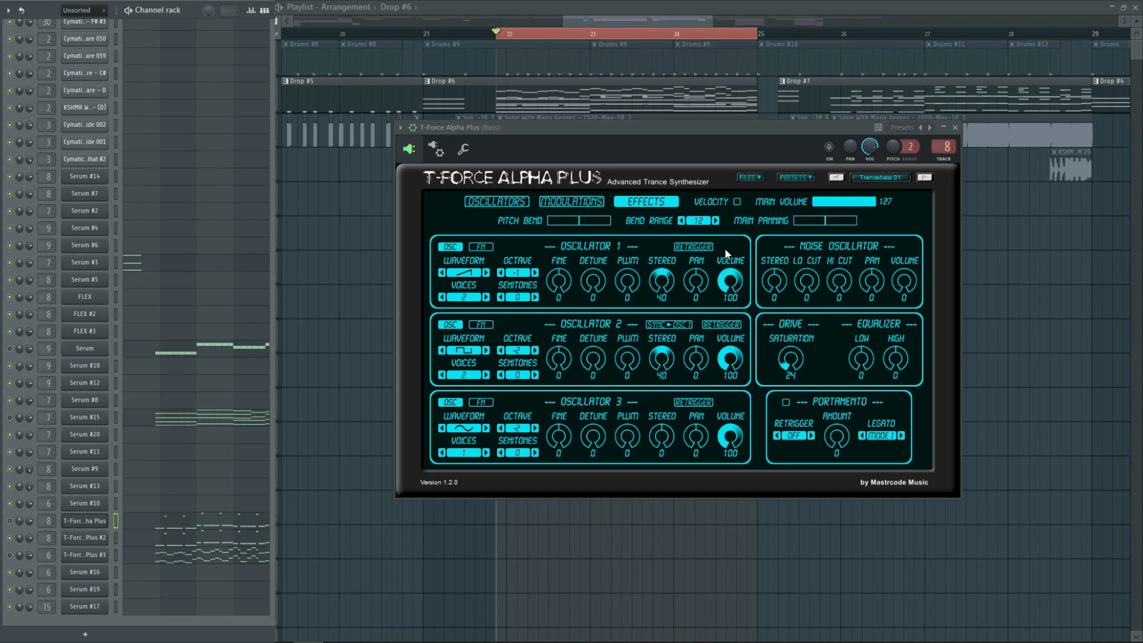
pyautogui.click(956, 127)
pyautogui.press('space')
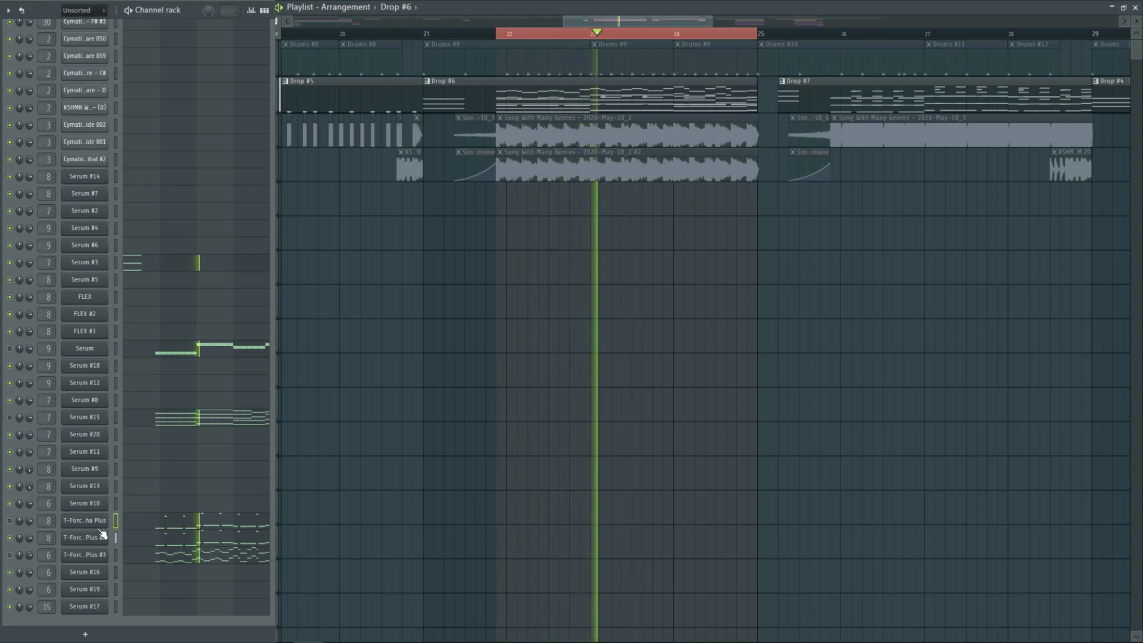
pyautogui.press('space')
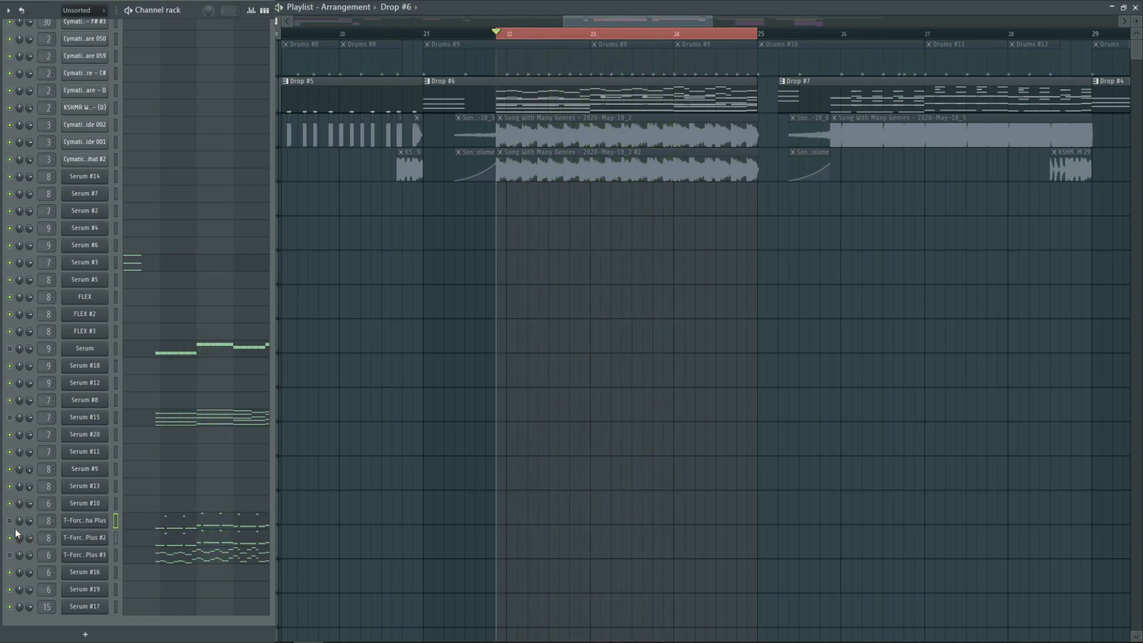
pyautogui.press('space')
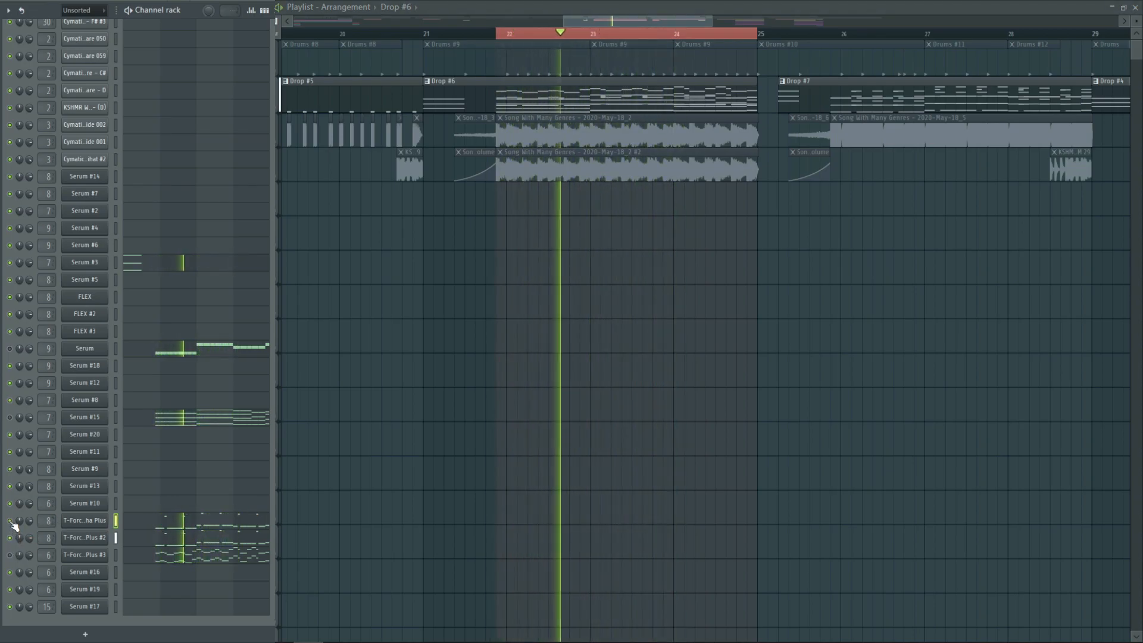
pyautogui.press('space')
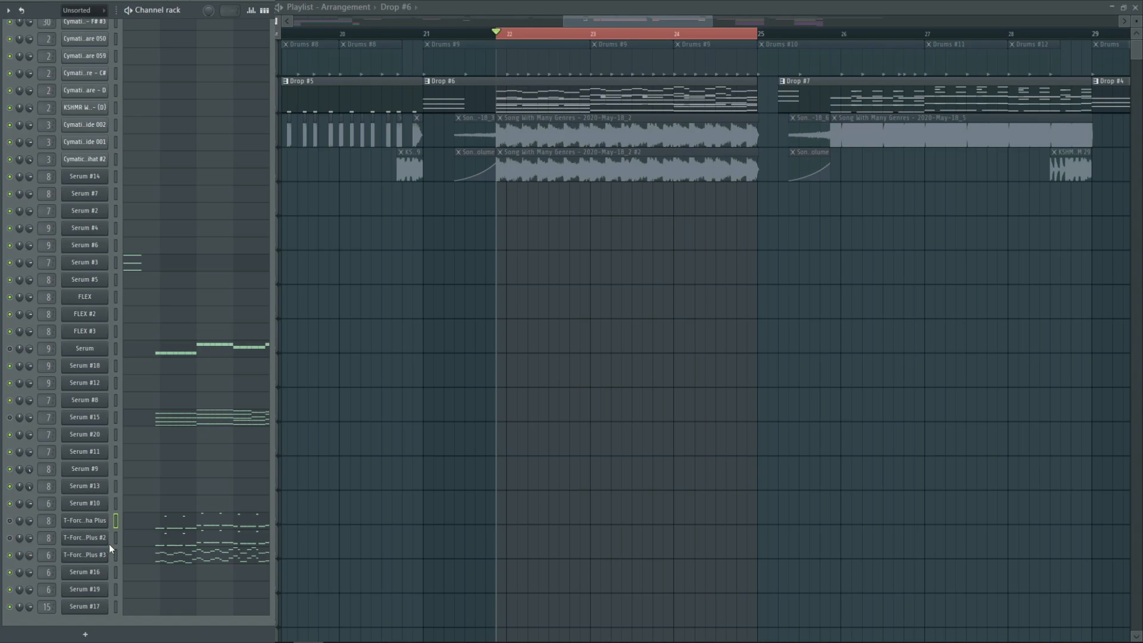
# Play the T-Force Alpha Plus #3 lead notes in the piano roll and examine the lead's synth settings
pyautogui.click(147, 558)
pyautogui.scroll(1, 421, 516)
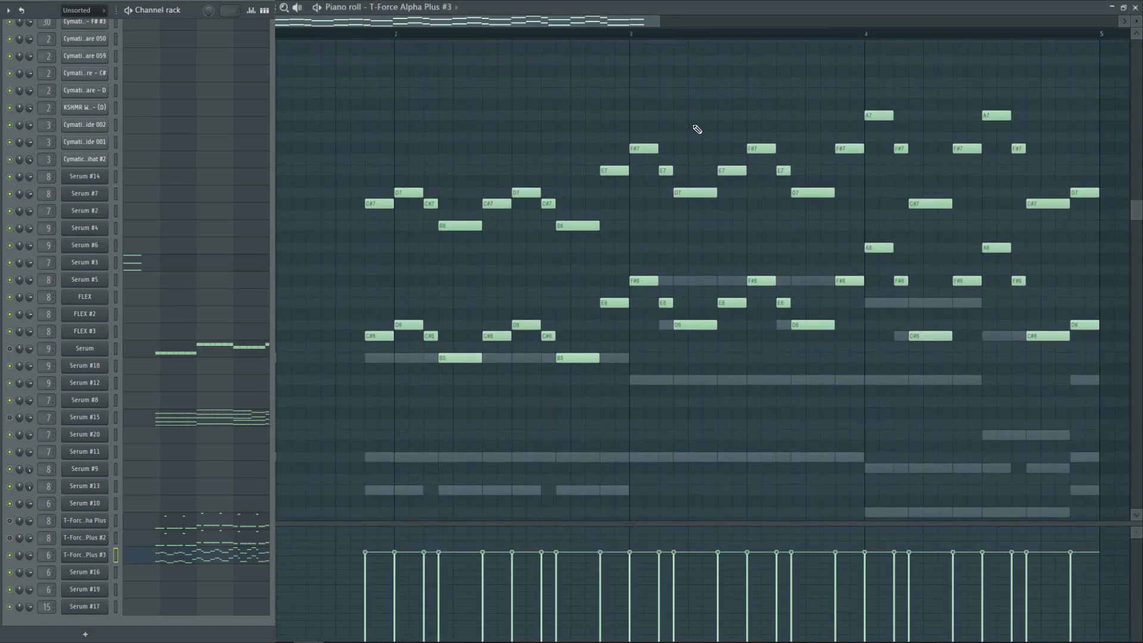
pyautogui.moveTo(658, 22); pyautogui.dragTo(844, 24)
pyautogui.press('space')
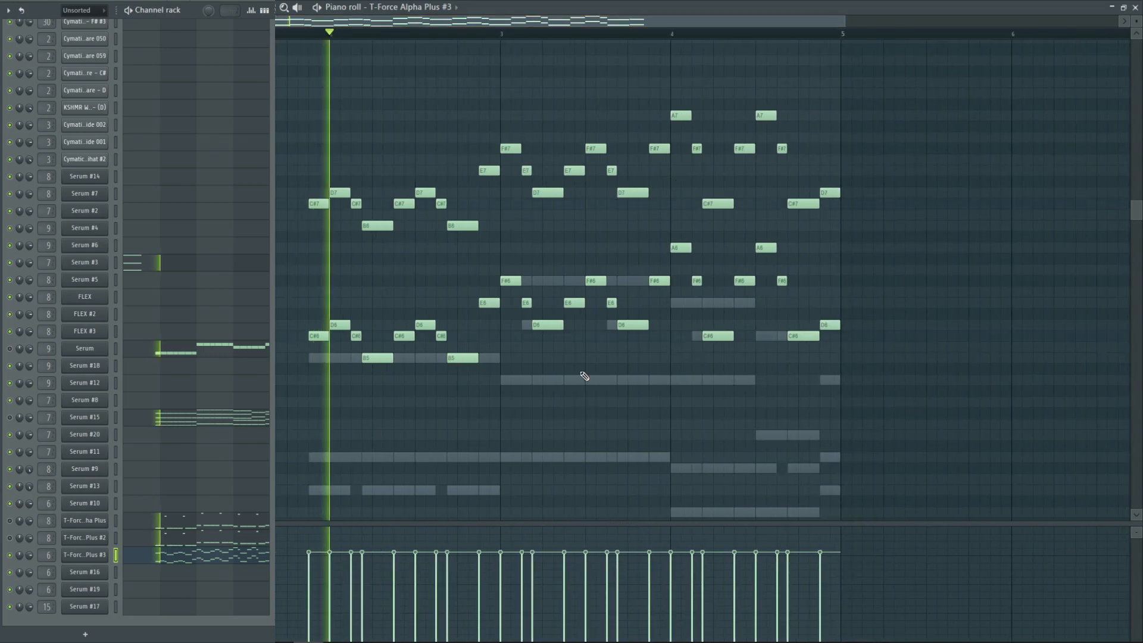
pyautogui.press('space')
pyautogui.click(1135, 8)
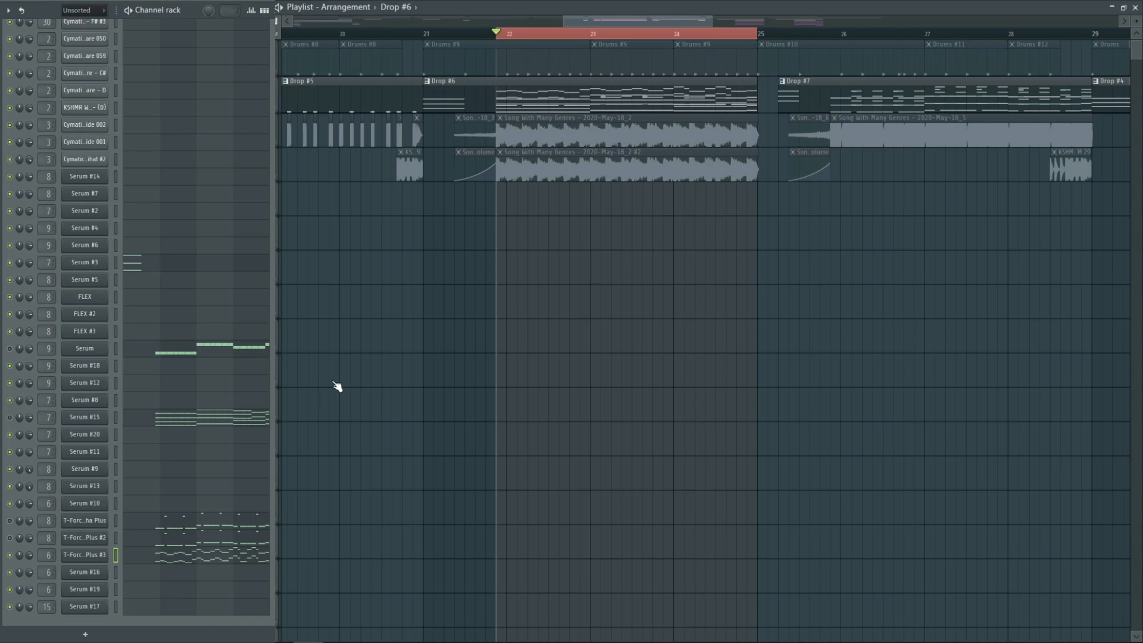
pyautogui.click(84, 554)
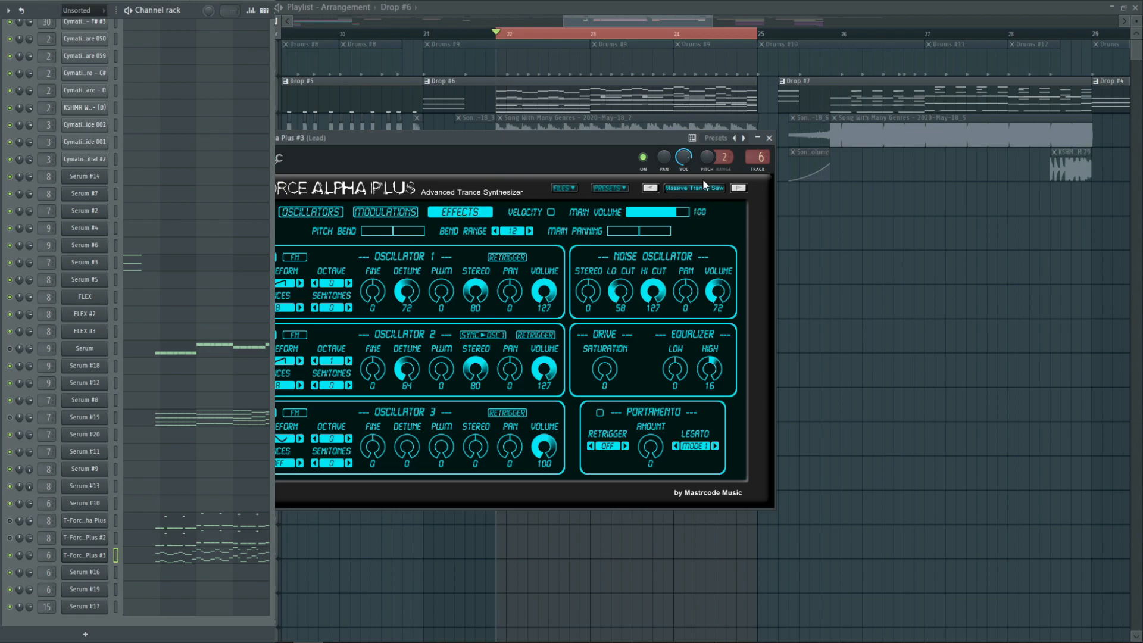
pyautogui.click(768, 137)
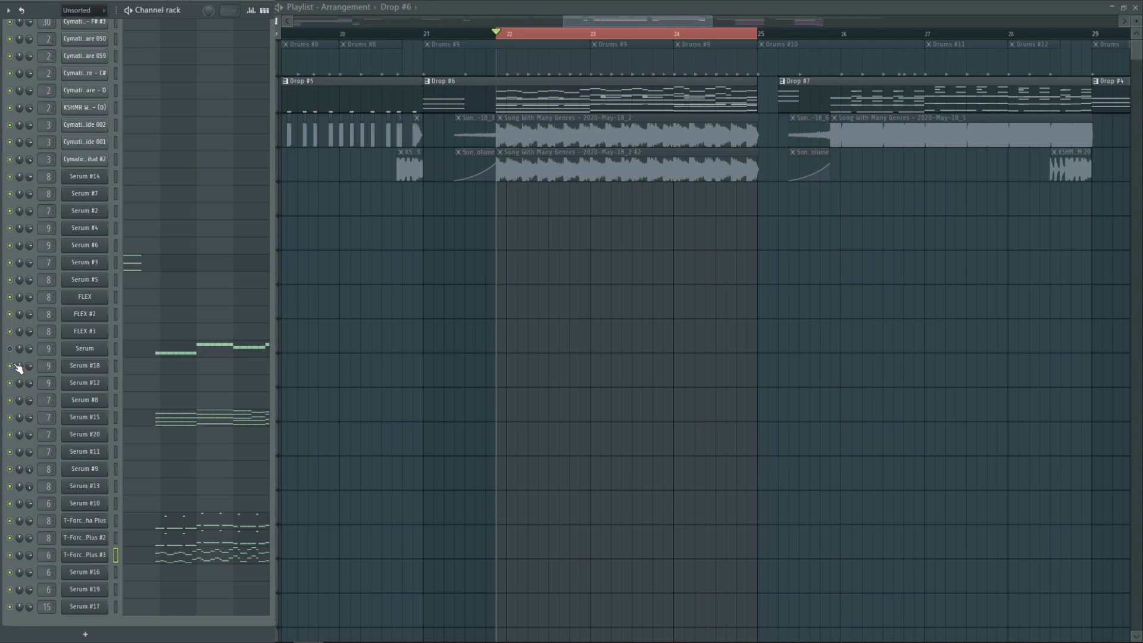
# Clear the time selection in the playlist and return the playhead to bar 21
pyautogui.hotkey('ctrl', 'd')
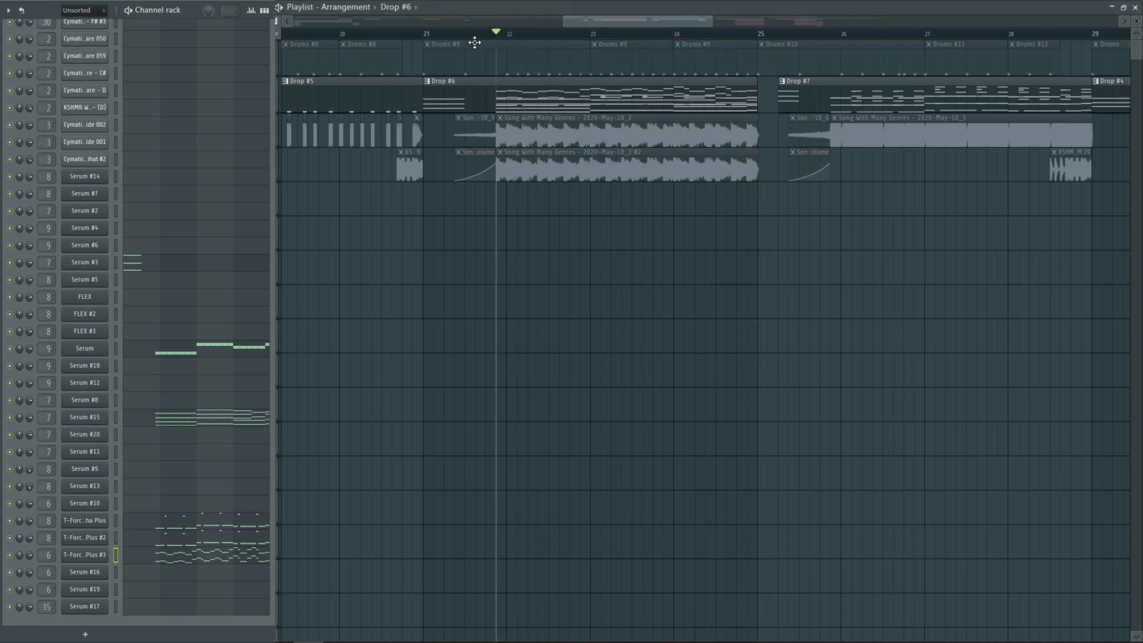
pyautogui.click(425, 34)
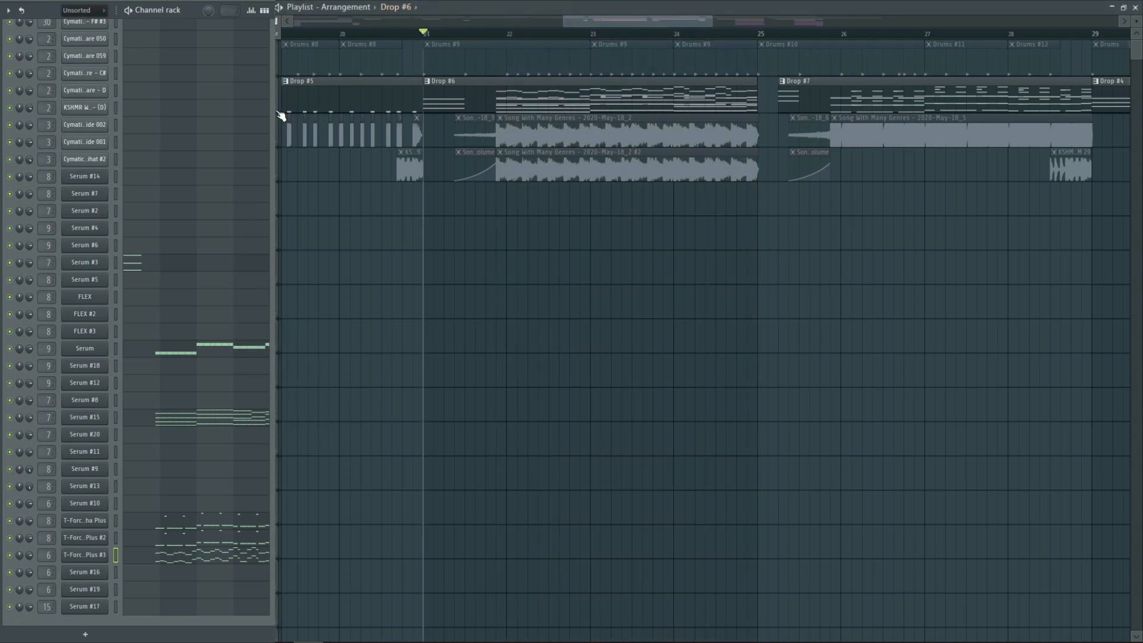
# Restore all playlist tracks and play the full Drop #6 section from bar 21
pyautogui.rightClick(278, 112)
pyautogui.press('space')
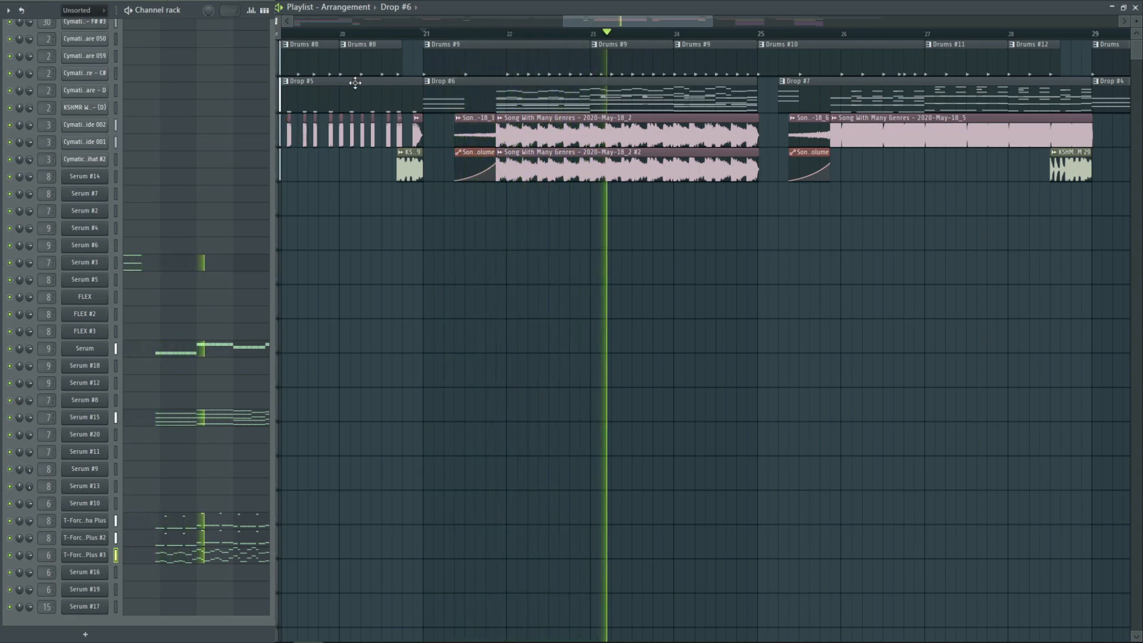
# Place the playhead at bar 25, play the full Drop #7 section, and stop playback
pyautogui.moveTo(683, 16); pyautogui.dragTo(712, 3)
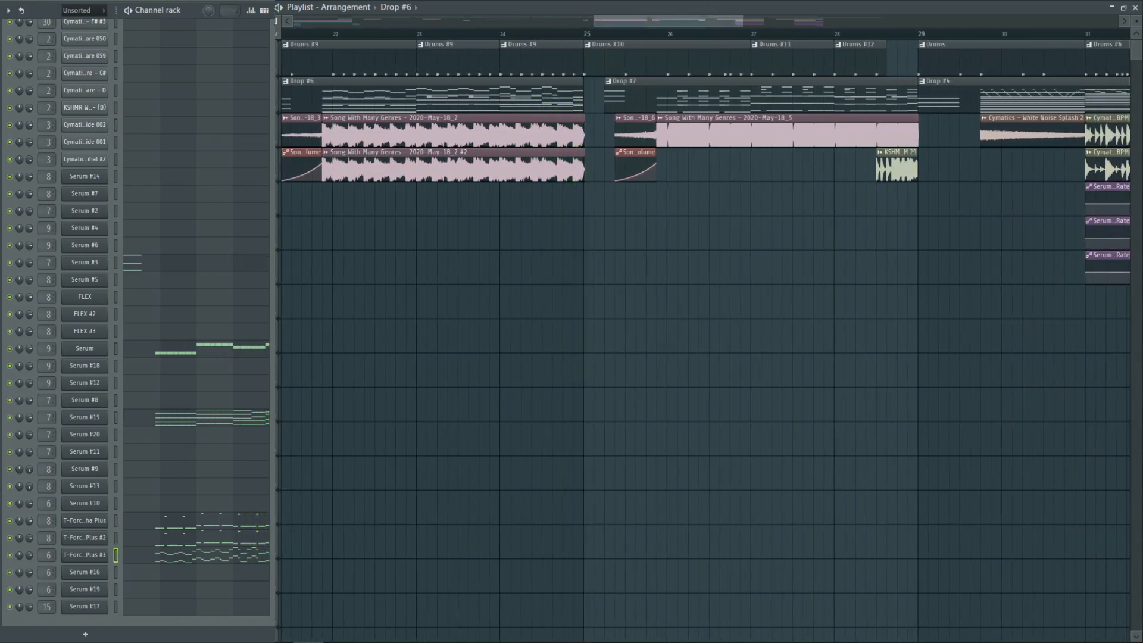
pyautogui.click(583, 30)
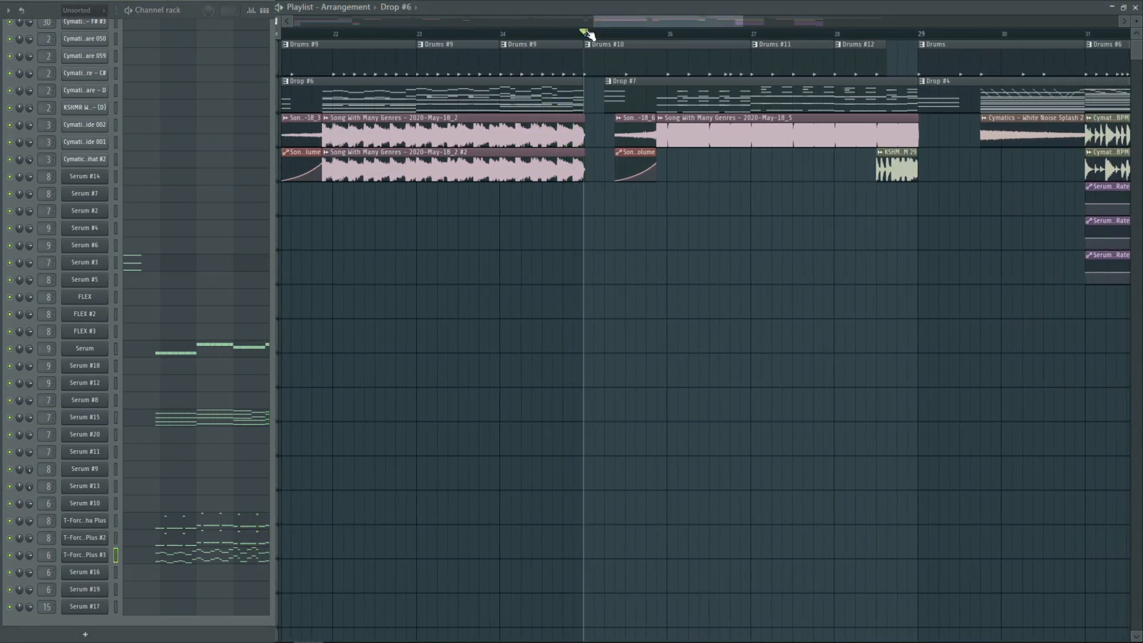
pyautogui.moveTo(637, 20); pyautogui.dragTo(656, 20)
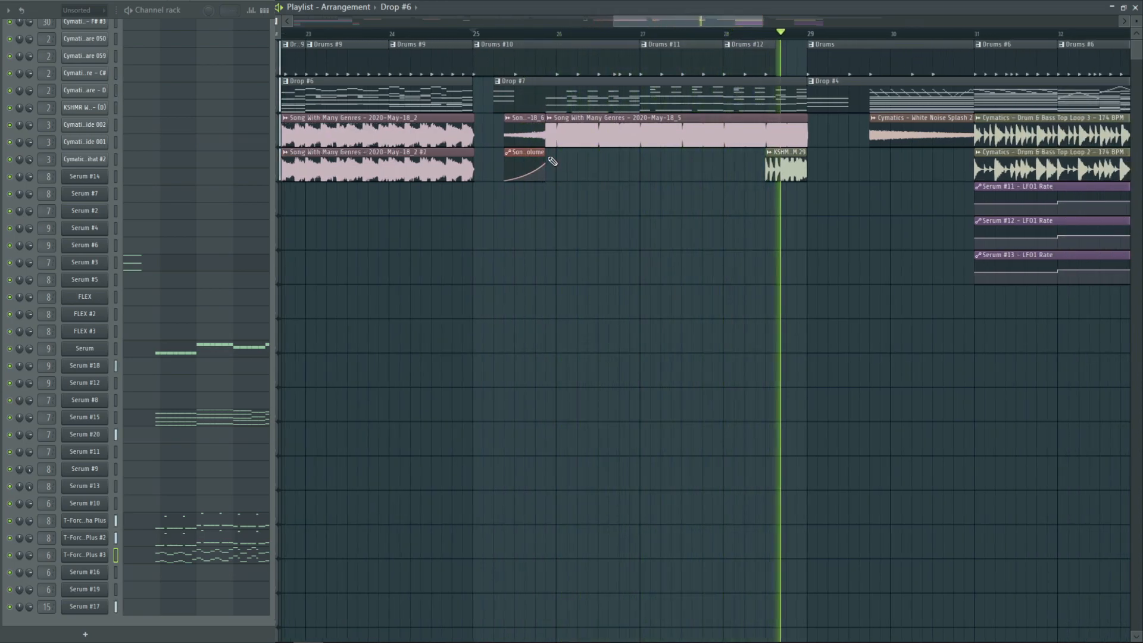
pyautogui.press('space')
# Mute the first audio clip track and the Drop pattern track, and play Drums #10 from bar 25
pyautogui.click(280, 143)
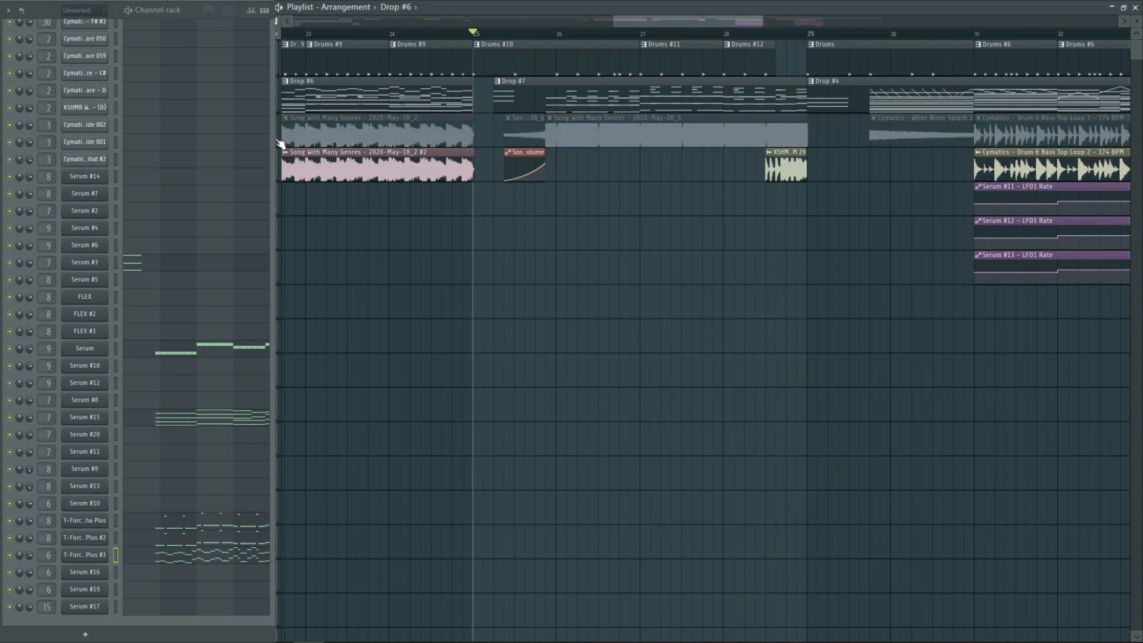
pyautogui.click(282, 113)
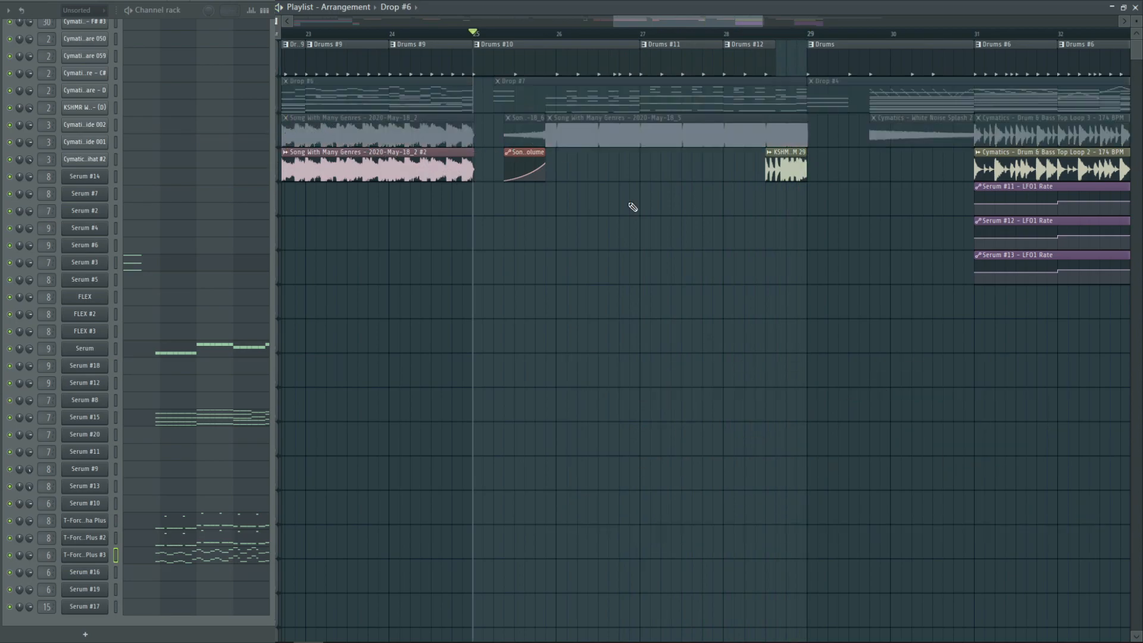
pyautogui.press('space')
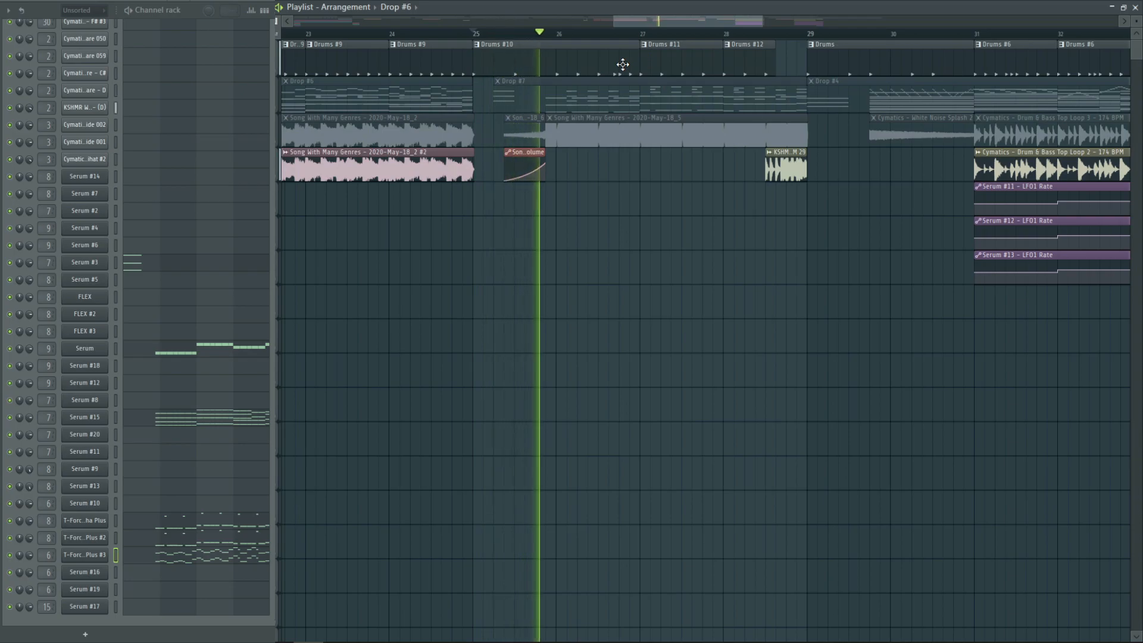
# Stop playback and examine CamelCrusher's distortion, filter, compressor and master settings before closing the plug-in
pyautogui.press('space')
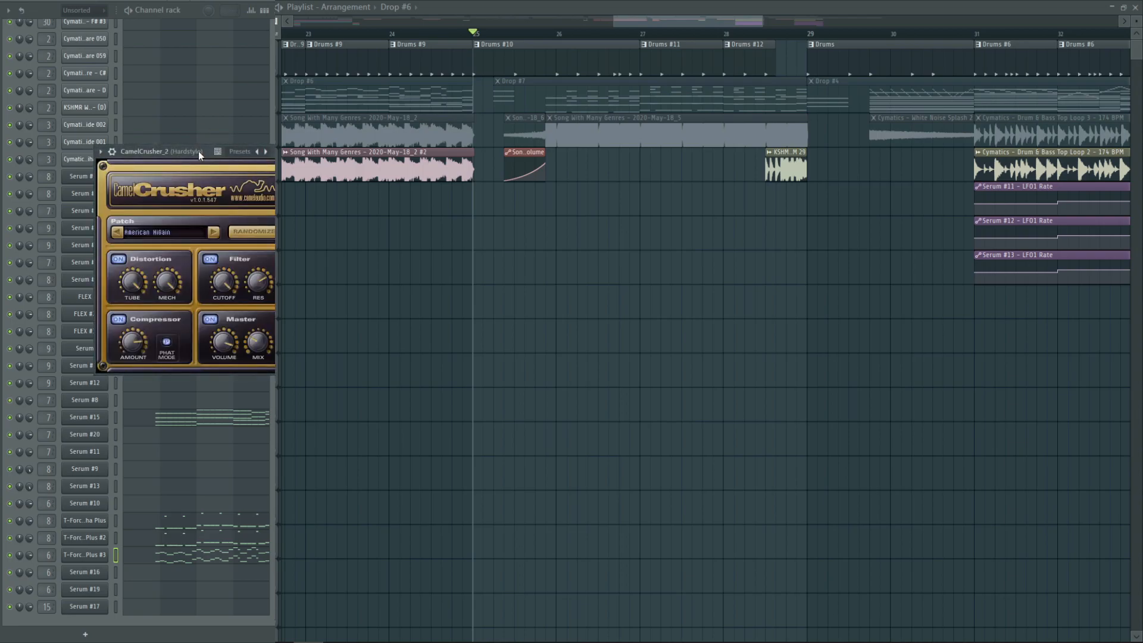
pyautogui.moveTo(197, 151); pyautogui.dragTo(185, 136)
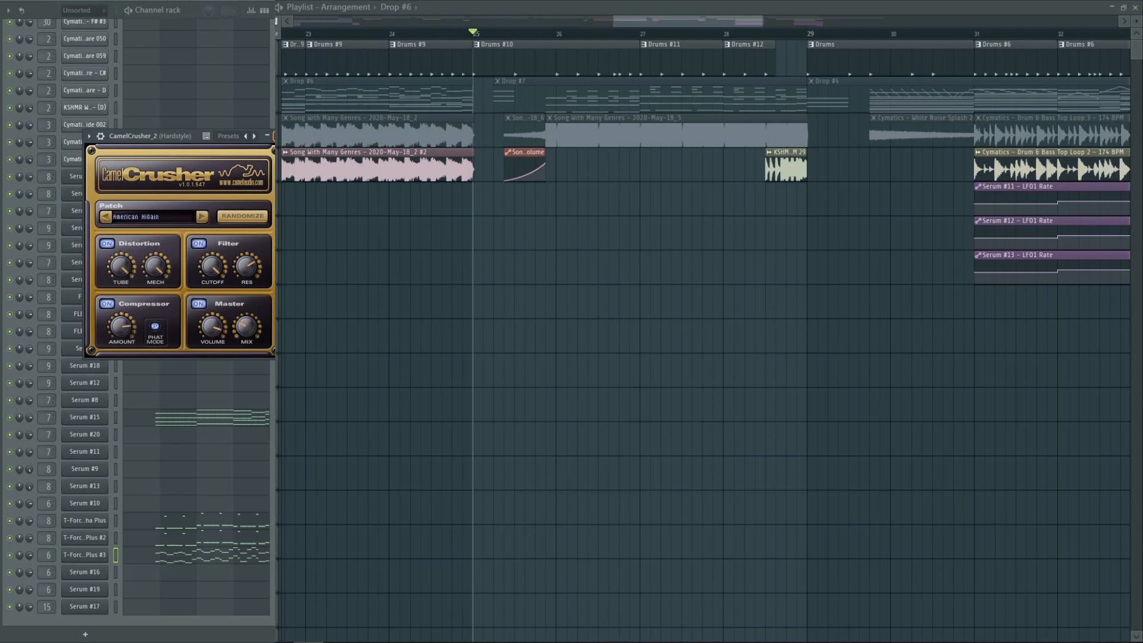
pyautogui.click(276, 136)
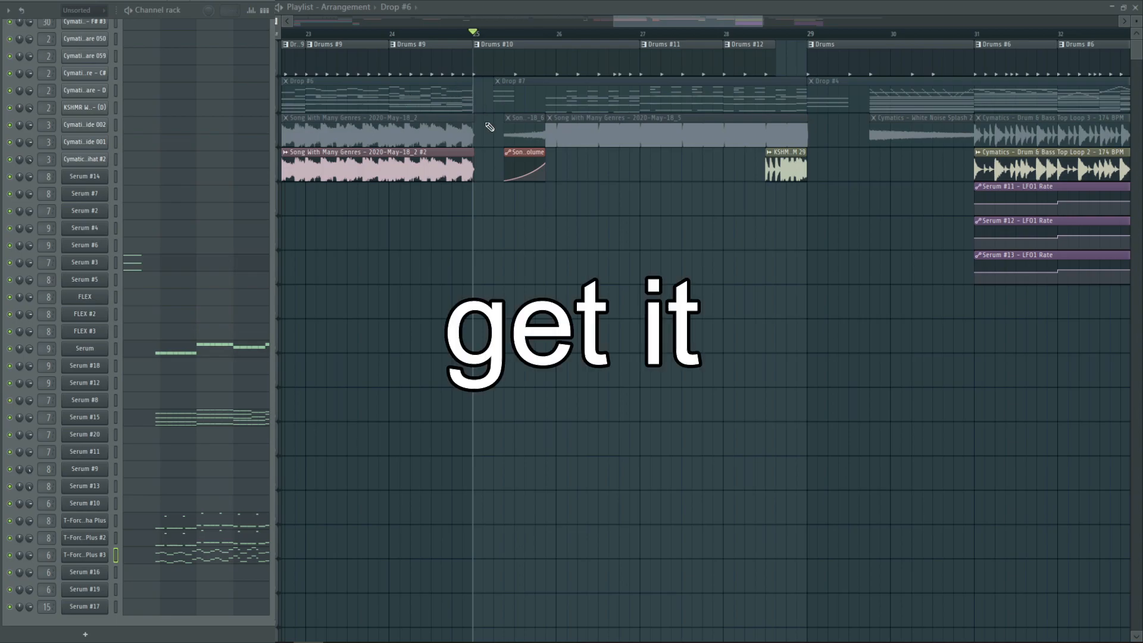
# Unmute the first audio track, mute the drums, and audition the Drop #7 audio clips with and without the second audio track
pyautogui.click(277, 131)
pyautogui.click(278, 67)
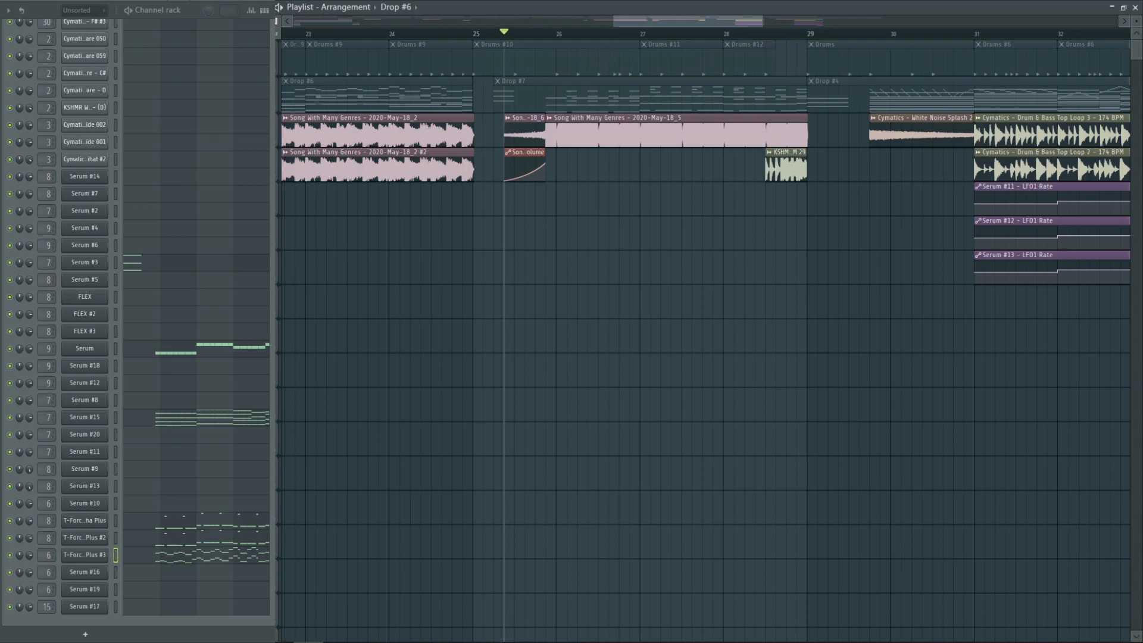
pyautogui.press('space')
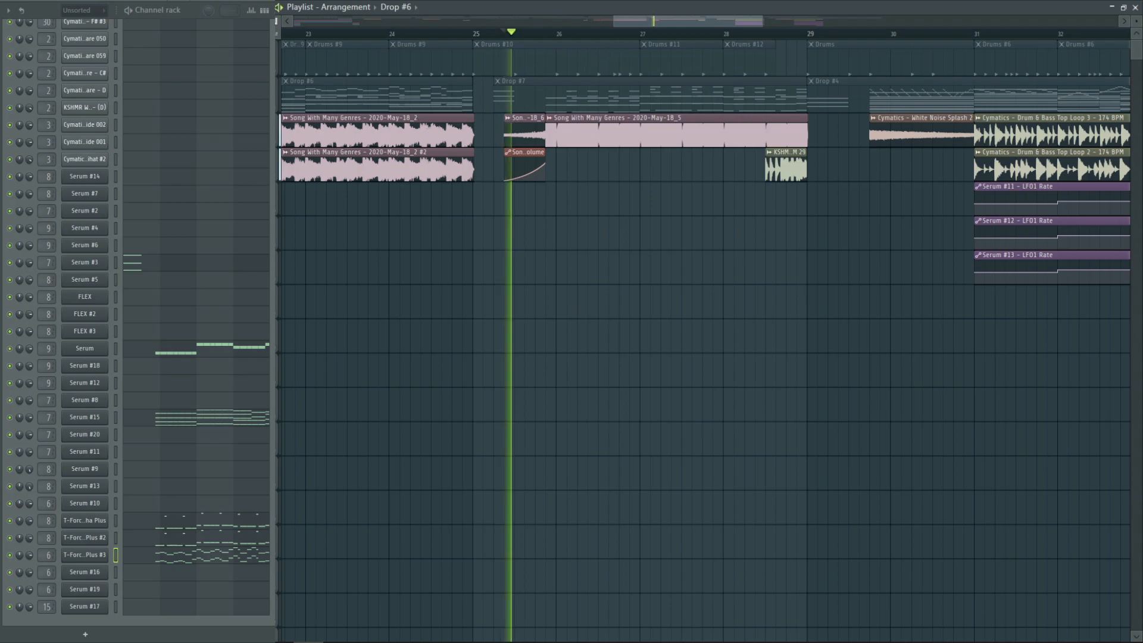
pyautogui.click(277, 183)
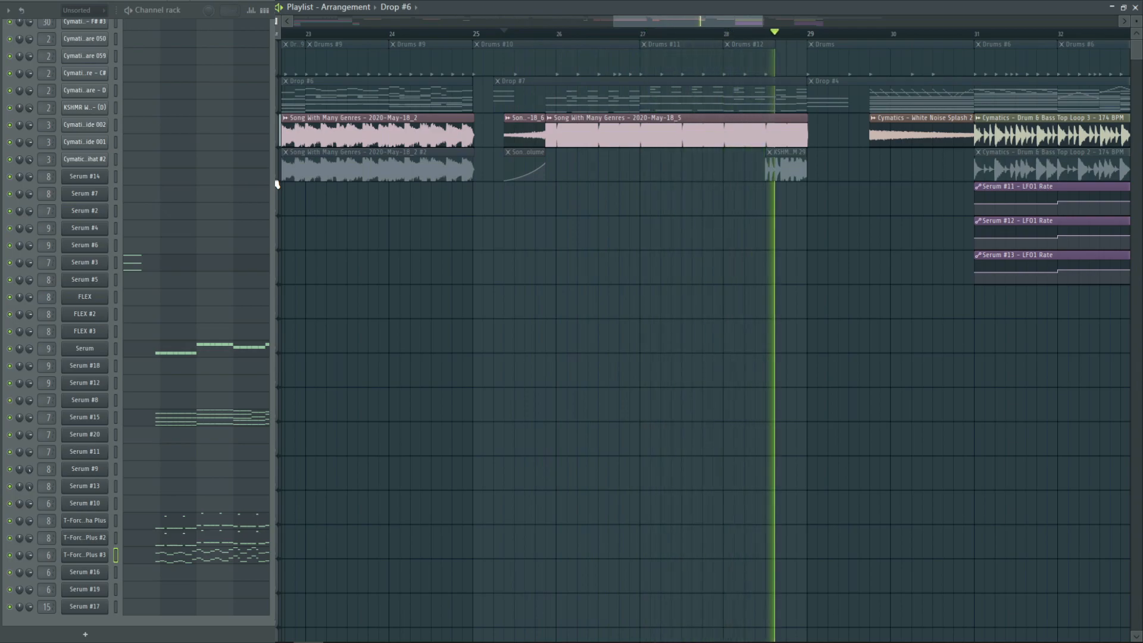
pyautogui.press('space')
pyautogui.click(277, 183)
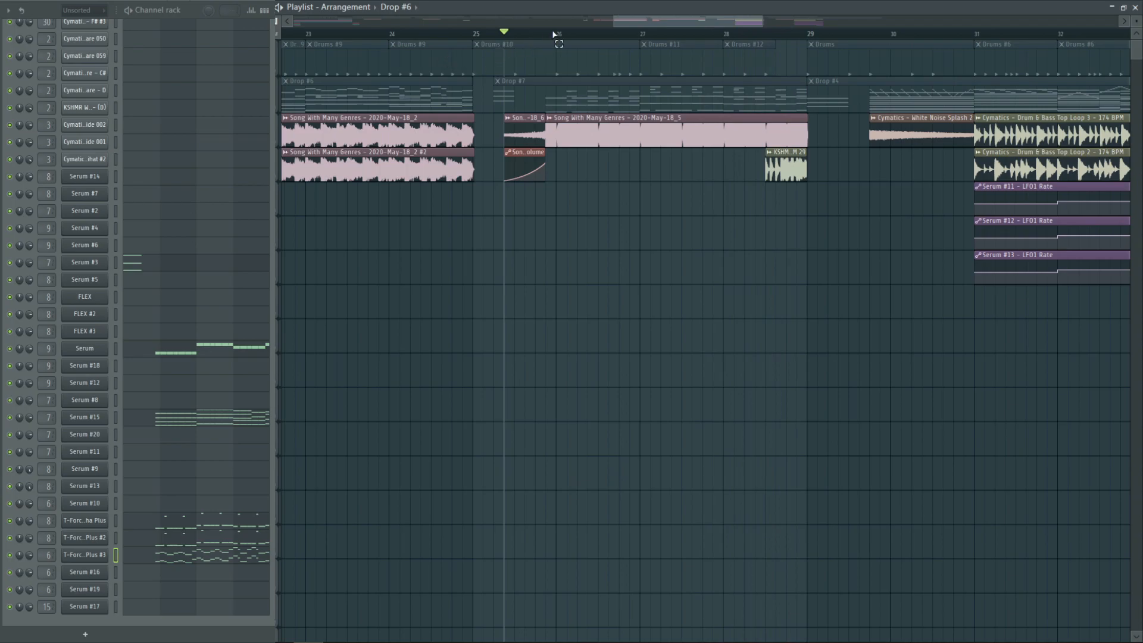
# Select the time range of the main Drop #7 audio clip up to bar 29 and play Serum #18 on its own
pyautogui.moveTo(546, 35); pyautogui.dragTo(806, 10)
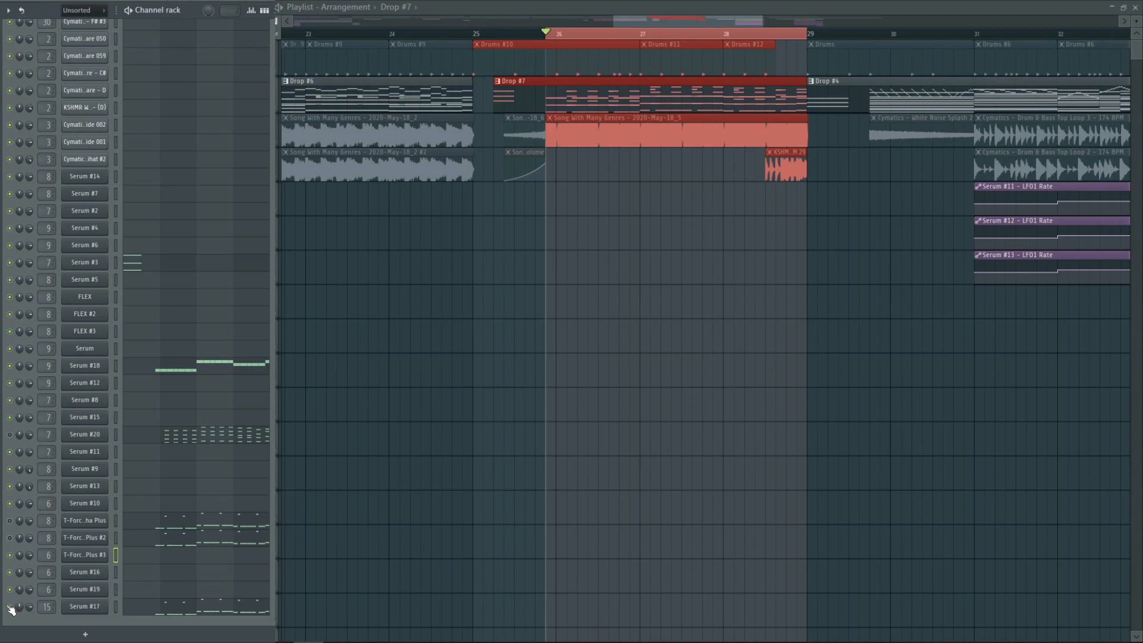
pyautogui.press('space')
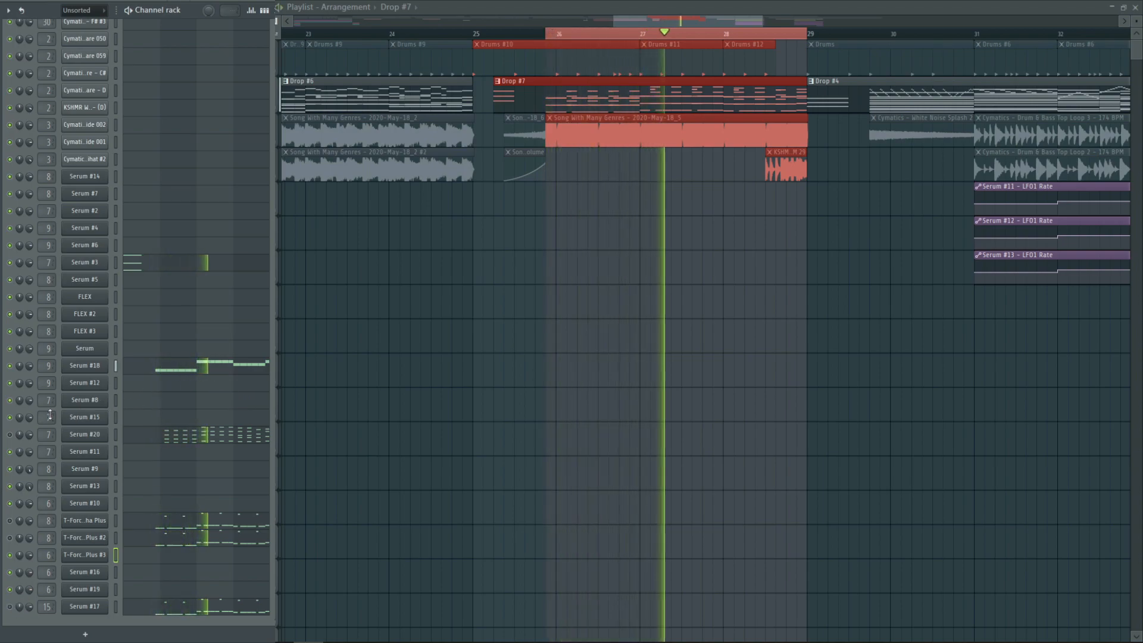
pyautogui.press('space')
# Unmute T-Force Alpha Plus and T-Force Alpha Plus #2 and audition them in the selected Drop #7 range
pyautogui.click(10, 522)
pyautogui.press('space')
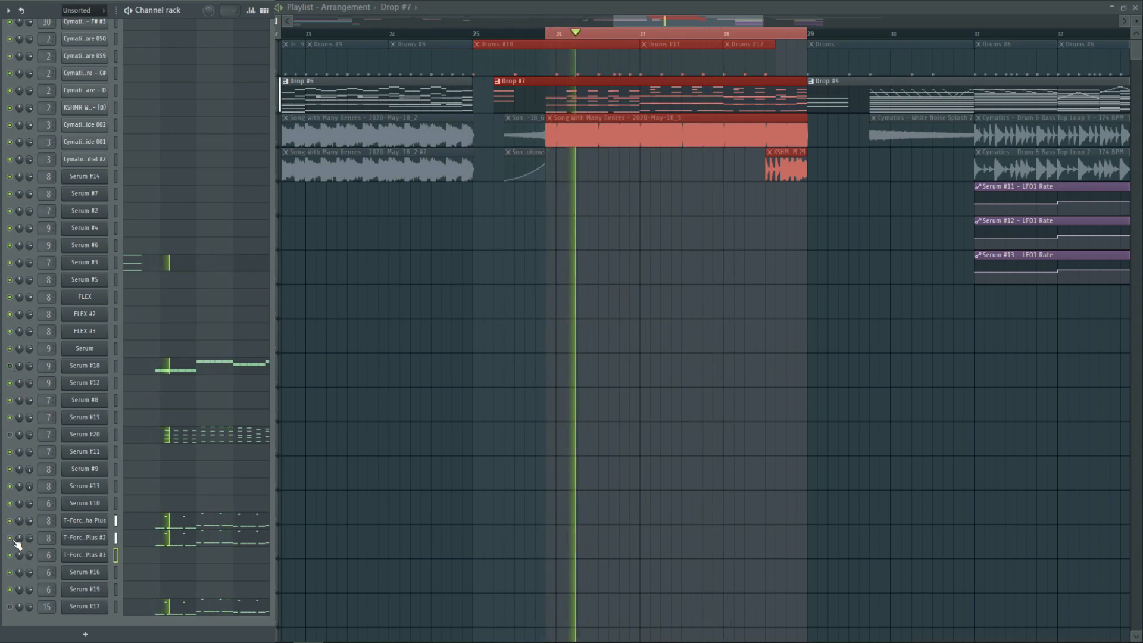
pyautogui.press('space')
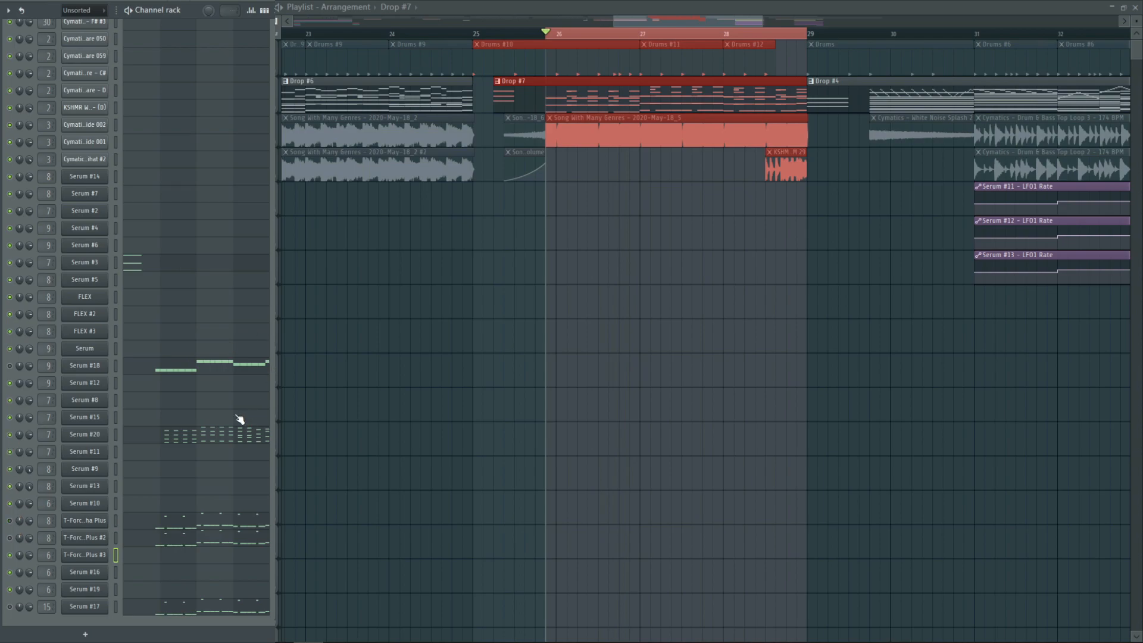
# Play the Serum #20 chord notes in the piano roll, and close the piano roll
pyautogui.click(232, 432)
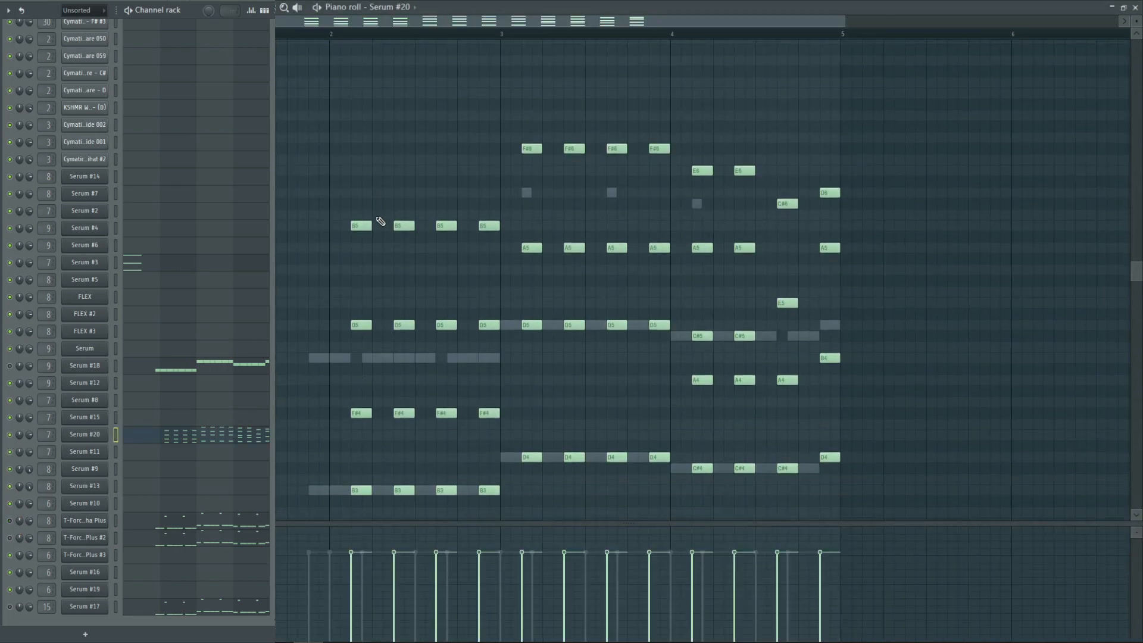
pyautogui.scroll(-2, 379, 229)
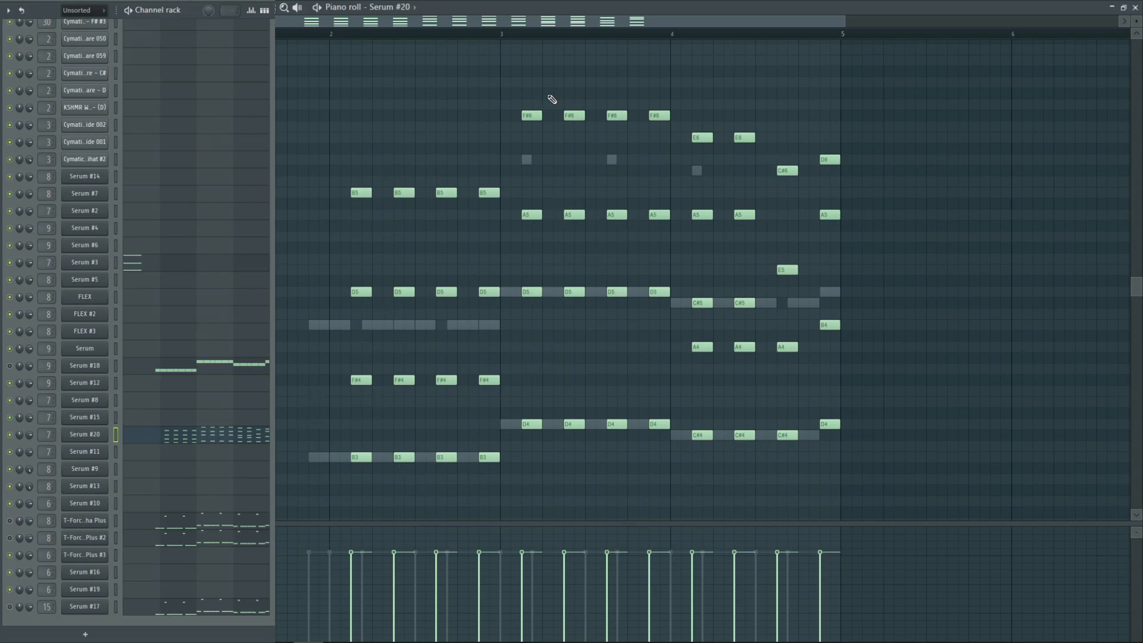
pyautogui.press('space')
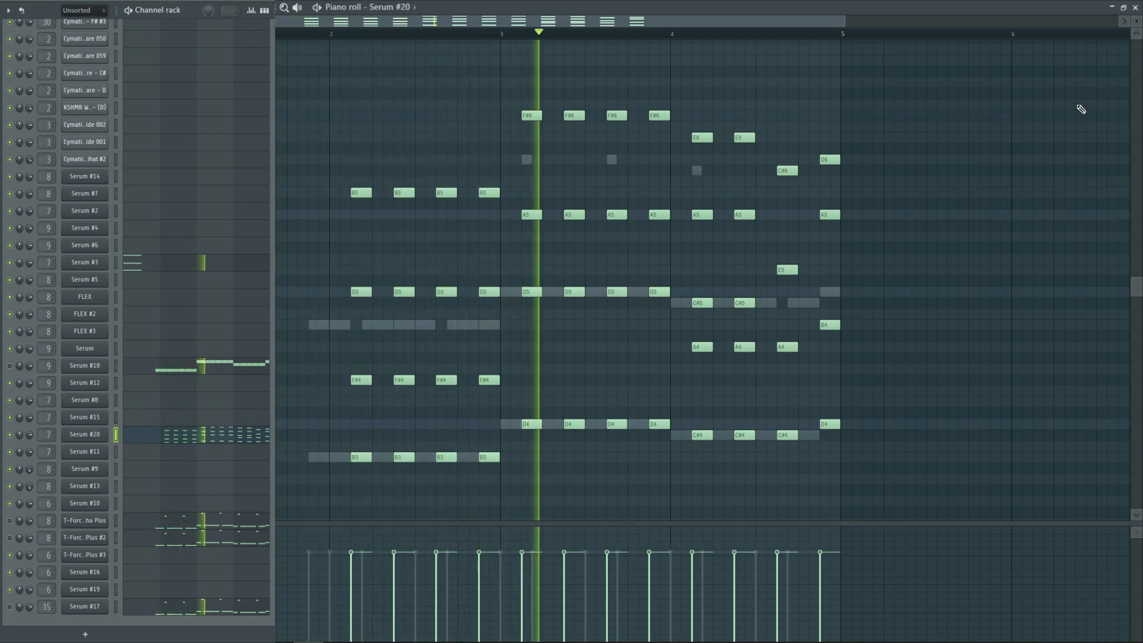
pyautogui.click(1135, 7)
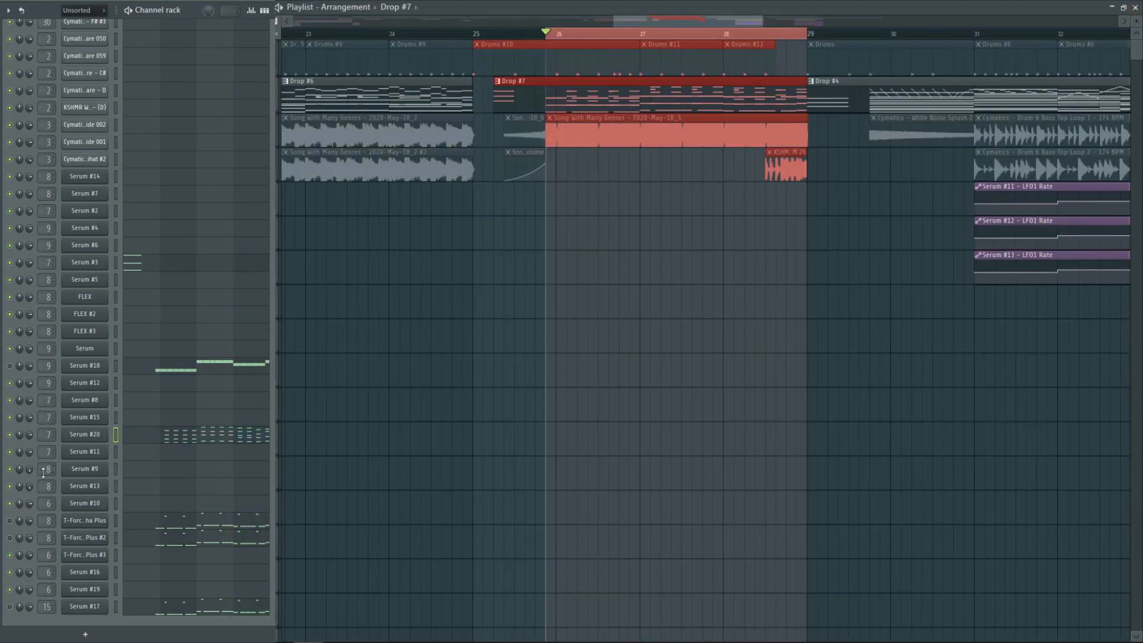
# Mute Serum #20 and examine Serum #17's oscillator and effects settings before closing the synth
pyautogui.click(9, 435)
pyautogui.click(85, 607)
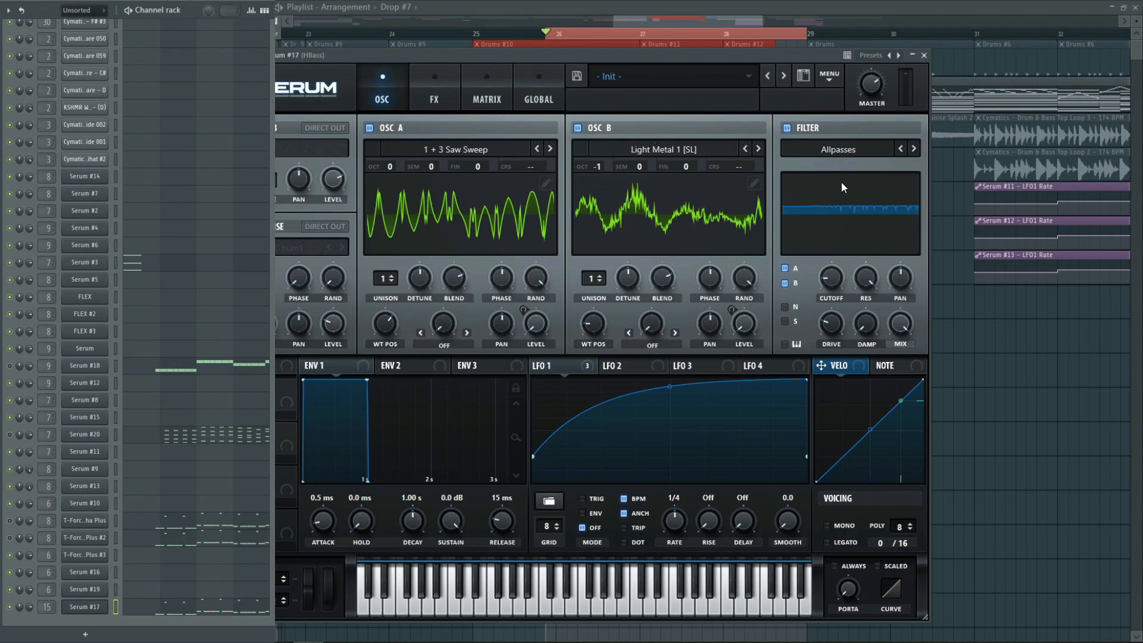
pyautogui.click(447, 89)
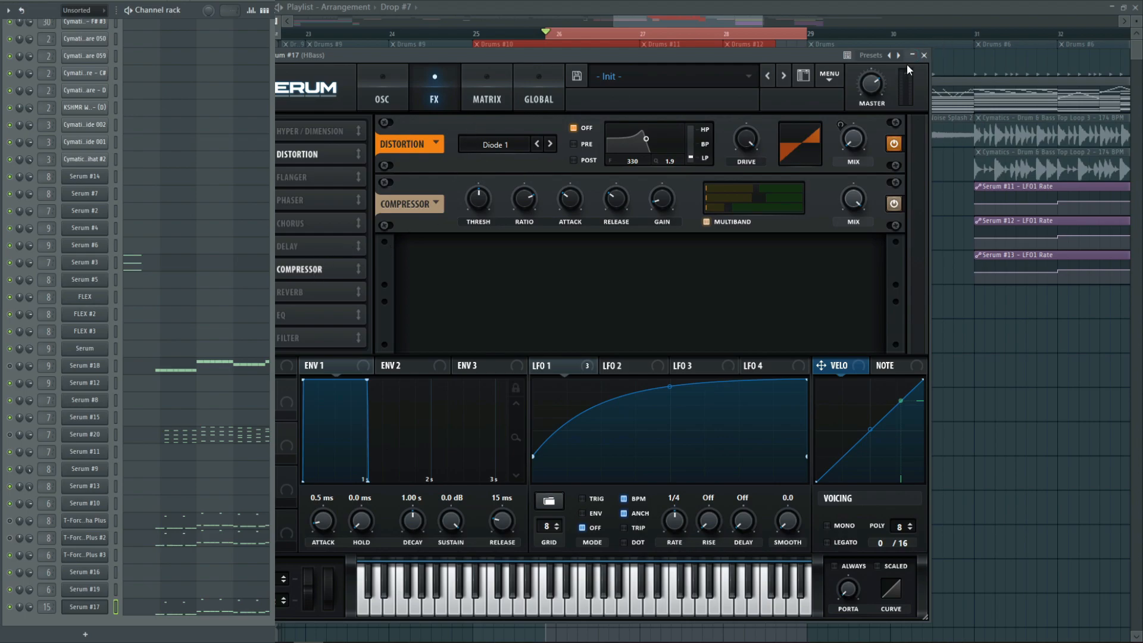
pyautogui.click(923, 56)
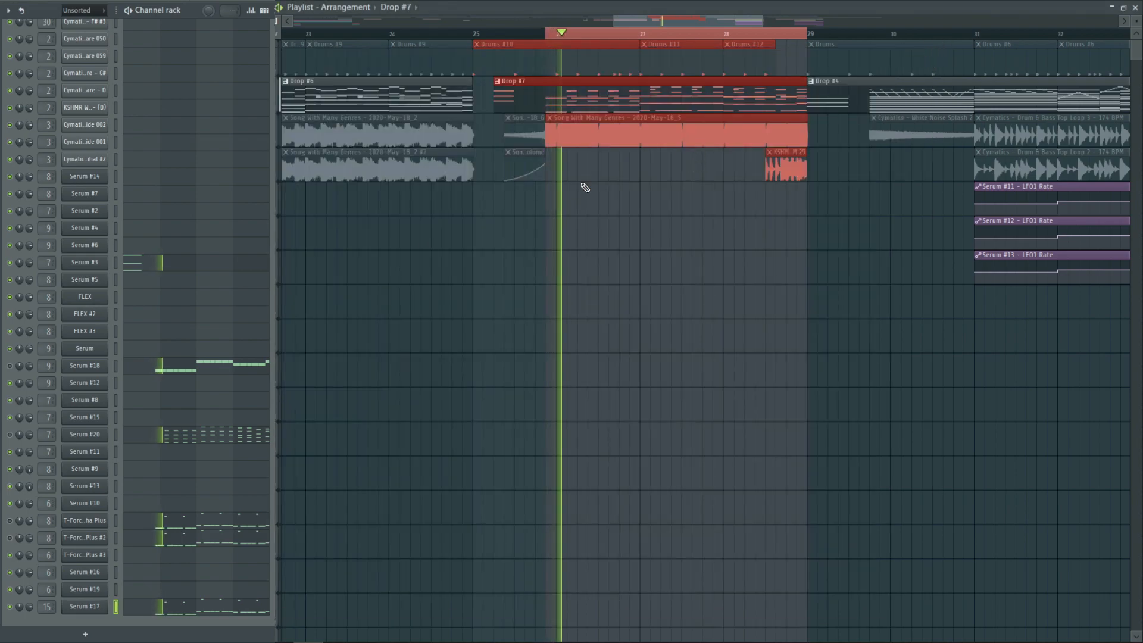
# Unmute the remaining Drop #7 channels and tracks, and play the whole section with drums and audio clips
pyautogui.click(11, 537)
pyautogui.click(10, 520)
pyautogui.press('space')
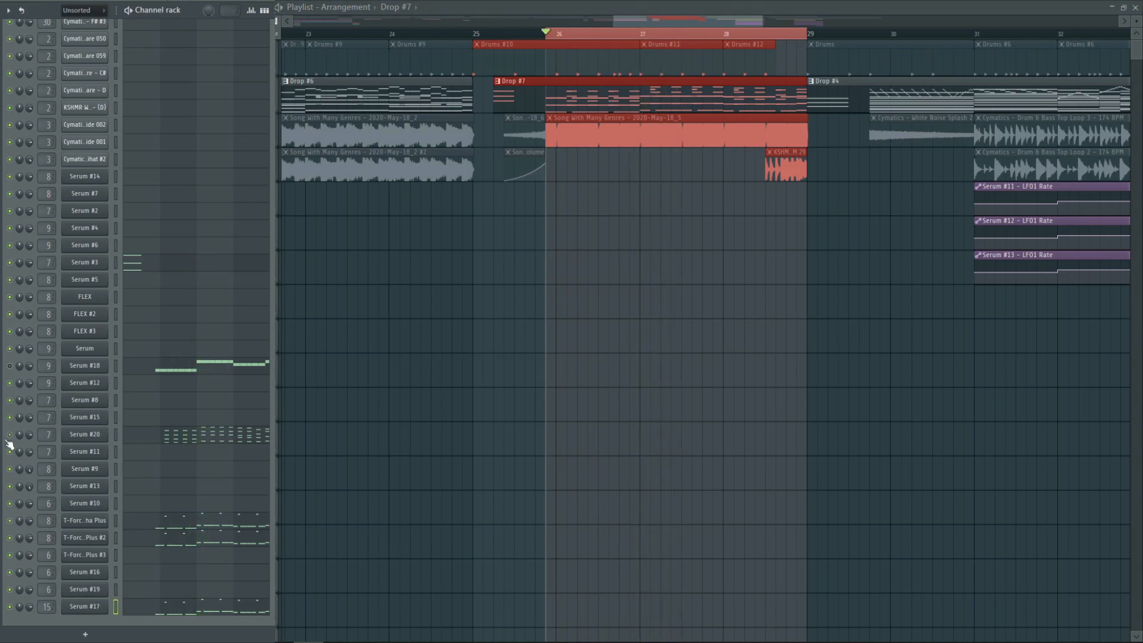
pyautogui.press('space')
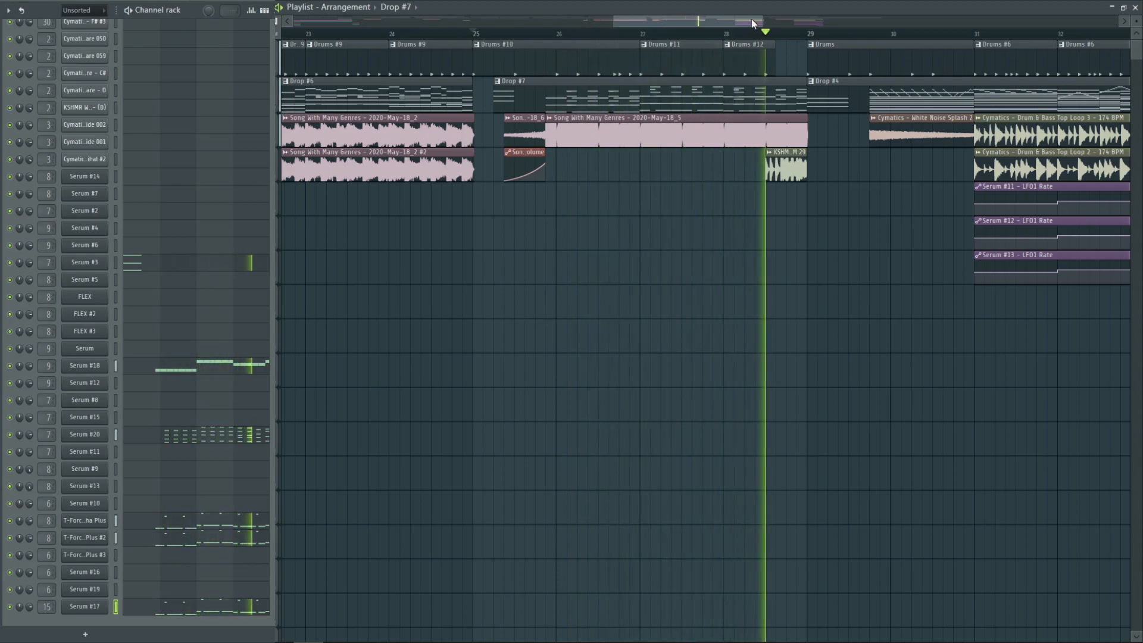
pyautogui.press('space')
# Place the playhead at bar 29 and play the Drop #4 section
pyautogui.moveTo(751, 21); pyautogui.dragTo(832, 22)
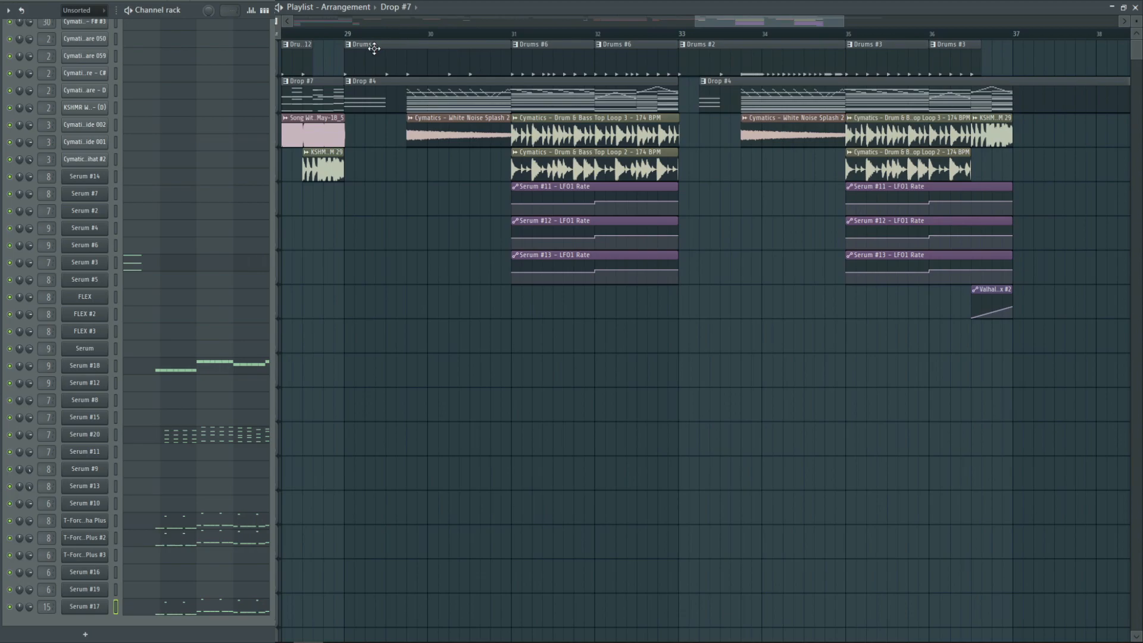
pyautogui.click(350, 36)
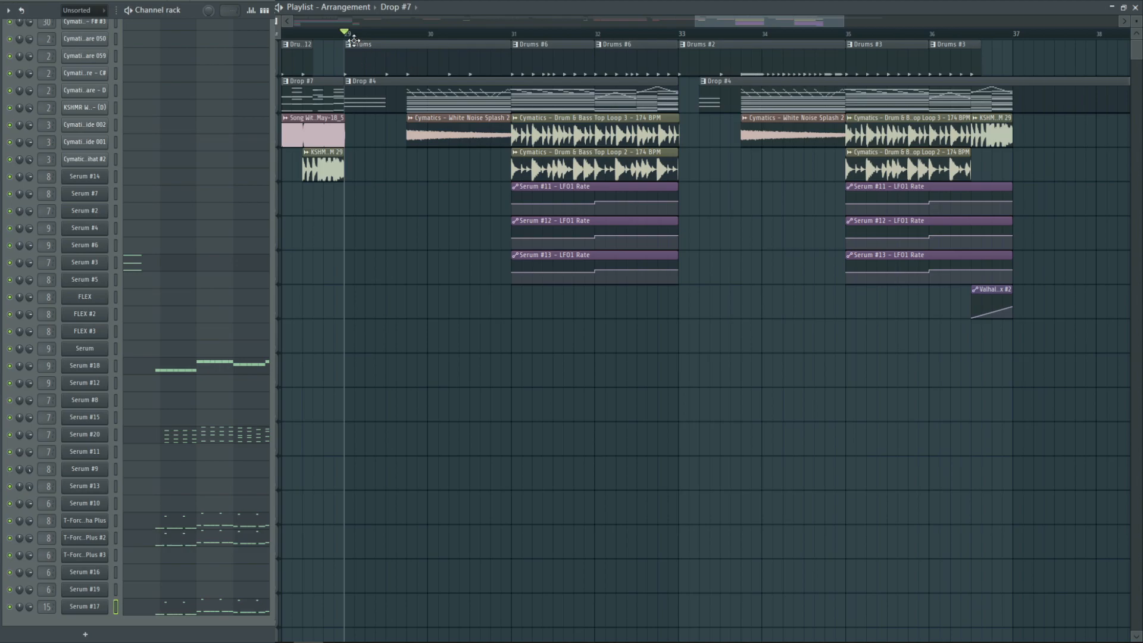
pyautogui.press('space')
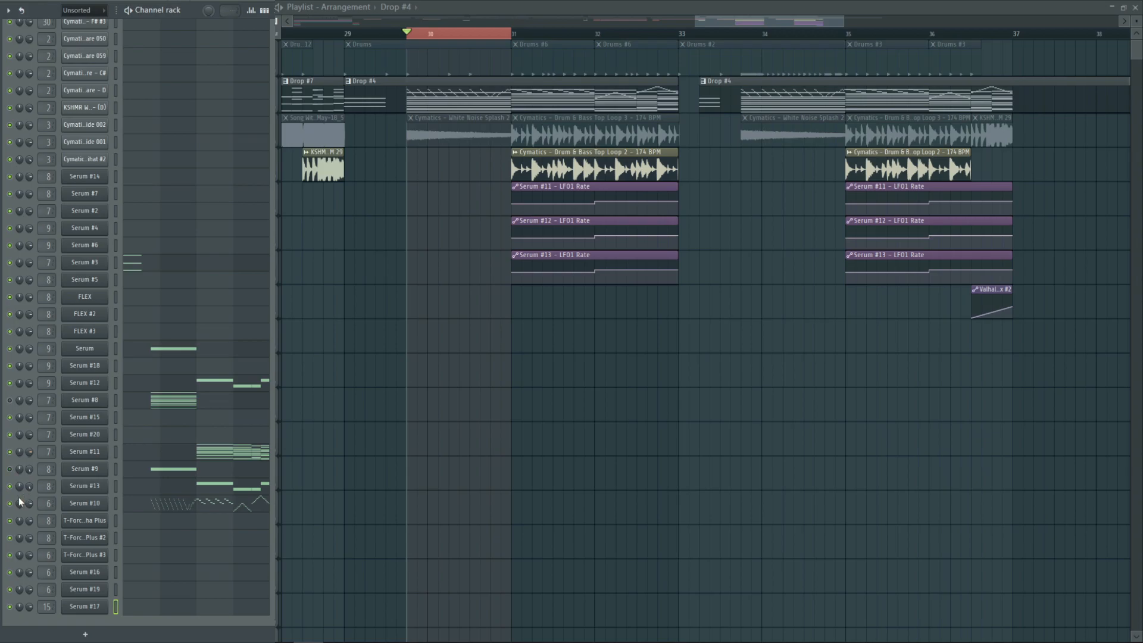
# Play the Serum channel on its own within the selected Drop #4 range and stop playback
pyautogui.press('space')
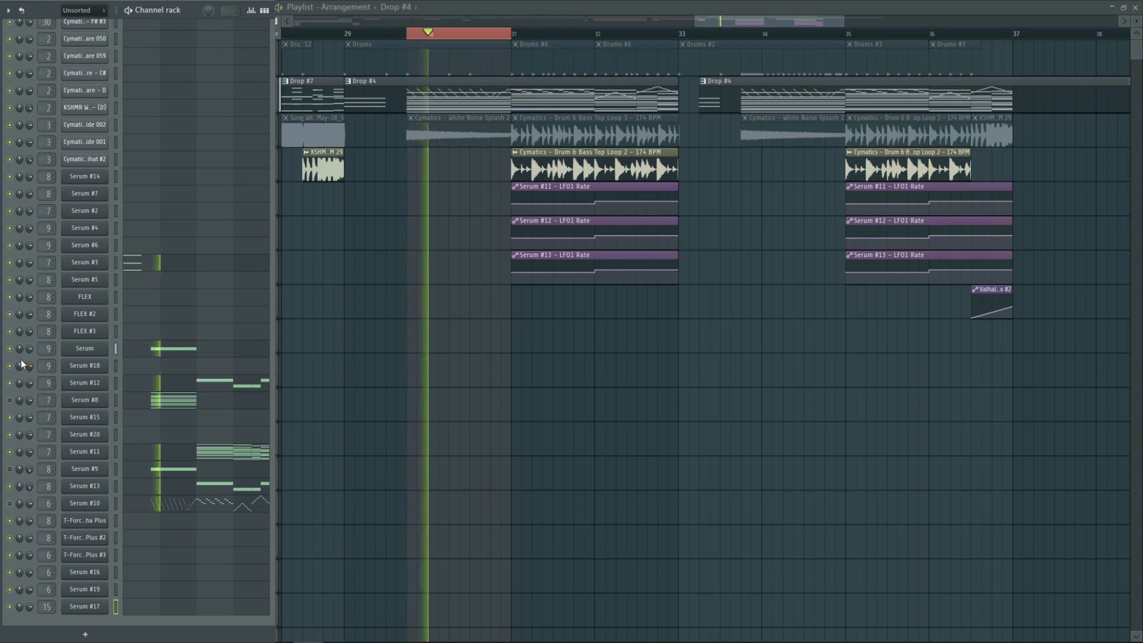
pyautogui.press('space')
# Examine the Serum #8 chord notes in the piano roll and the chord synth's oscillator settings
pyautogui.click(169, 405)
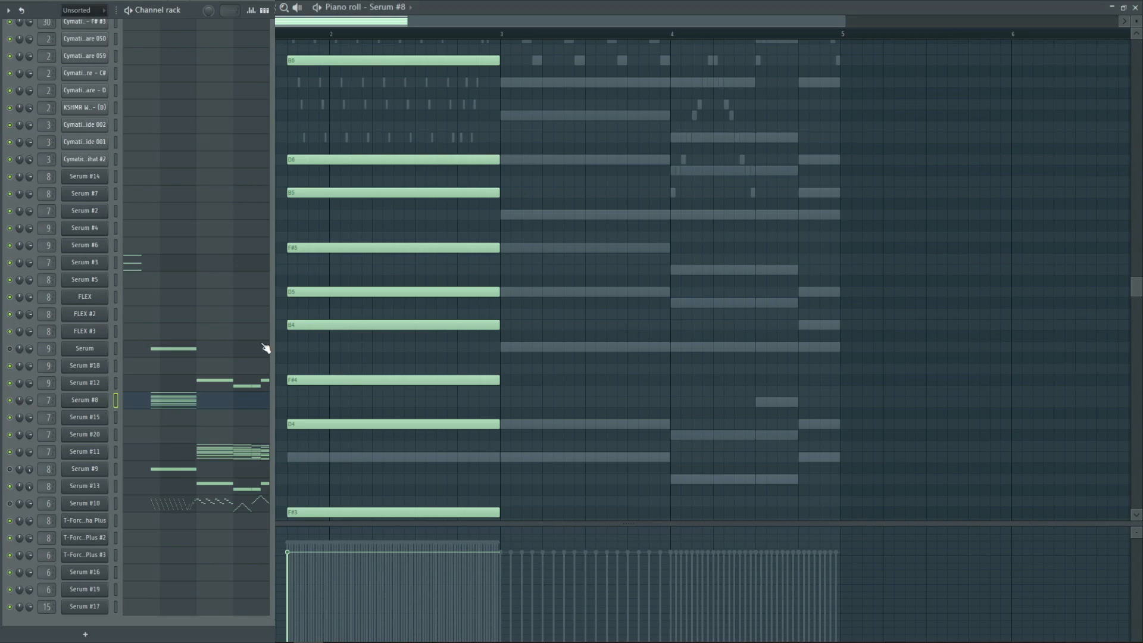
pyautogui.scroll(-3, 368, 246)
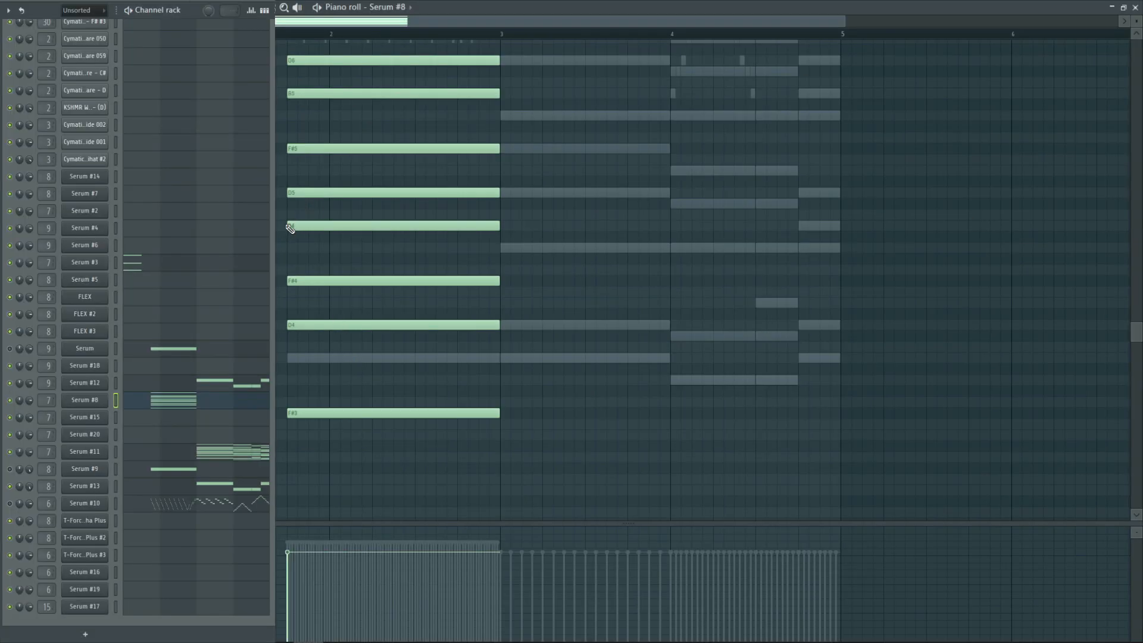
pyautogui.scroll(7, 288, 231)
pyautogui.scroll(-2, 331, 189)
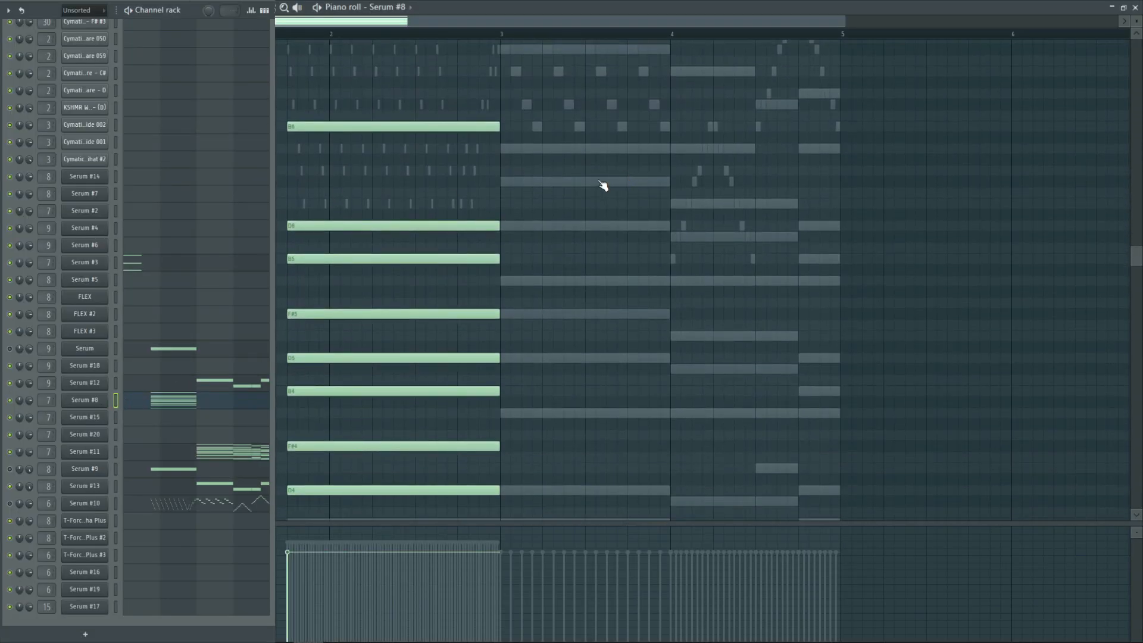
pyautogui.press('Return')
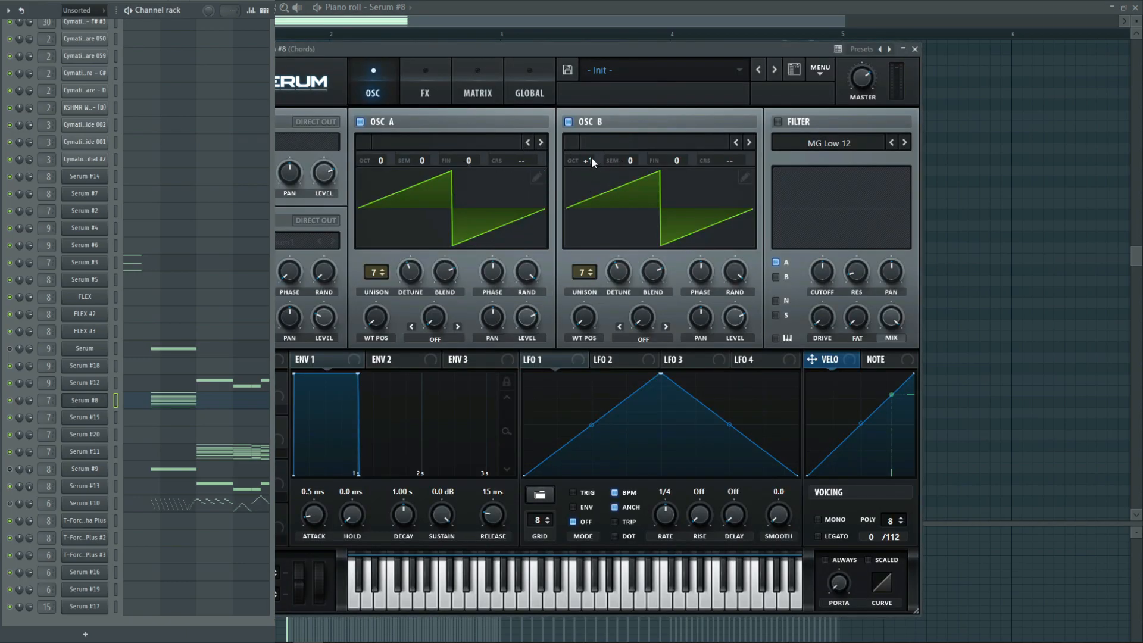
# Examine the chord synth's Hyper/Dimension and Compressor effects, play the Serum #8 chords, and return to the playlist
pyautogui.click(415, 73)
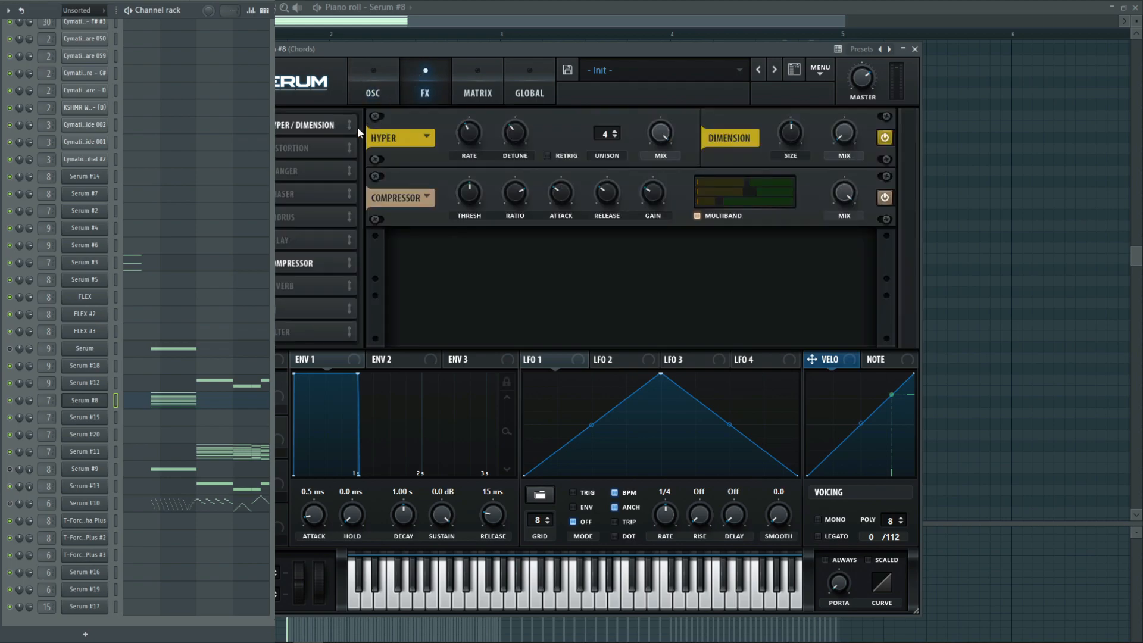
pyautogui.click(915, 49)
pyautogui.press('space')
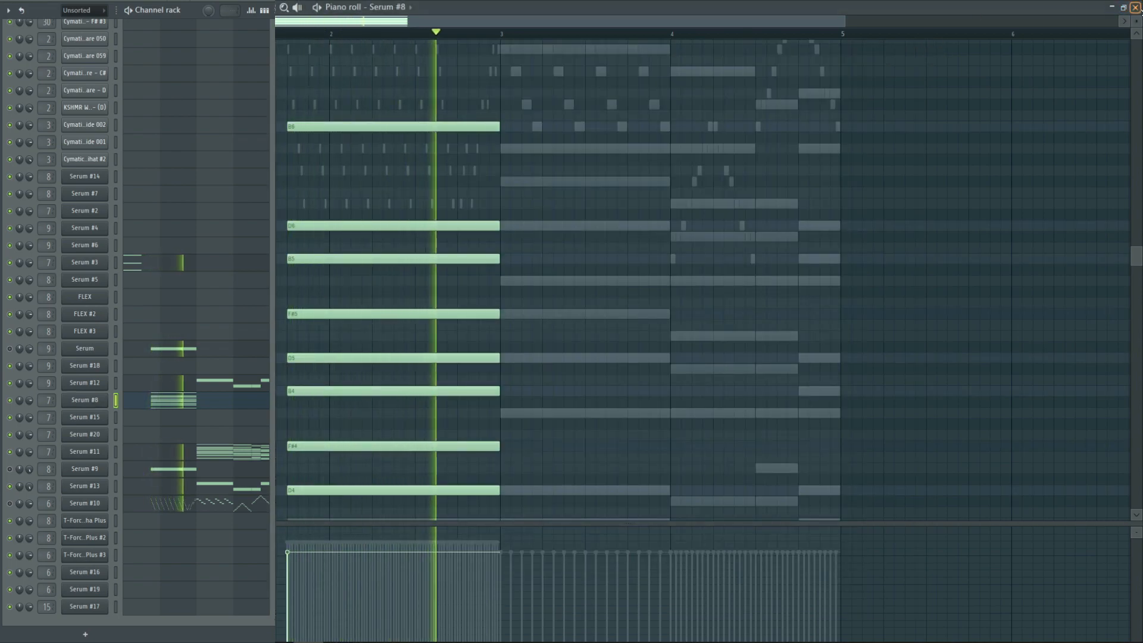
pyautogui.press('F5')
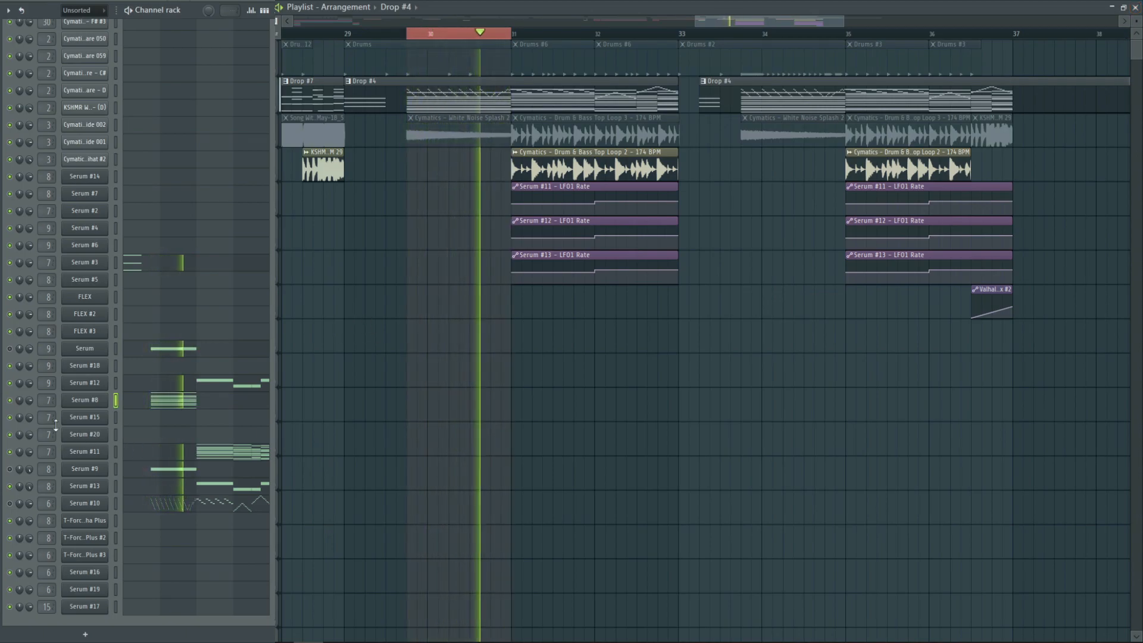
pyautogui.press('space')
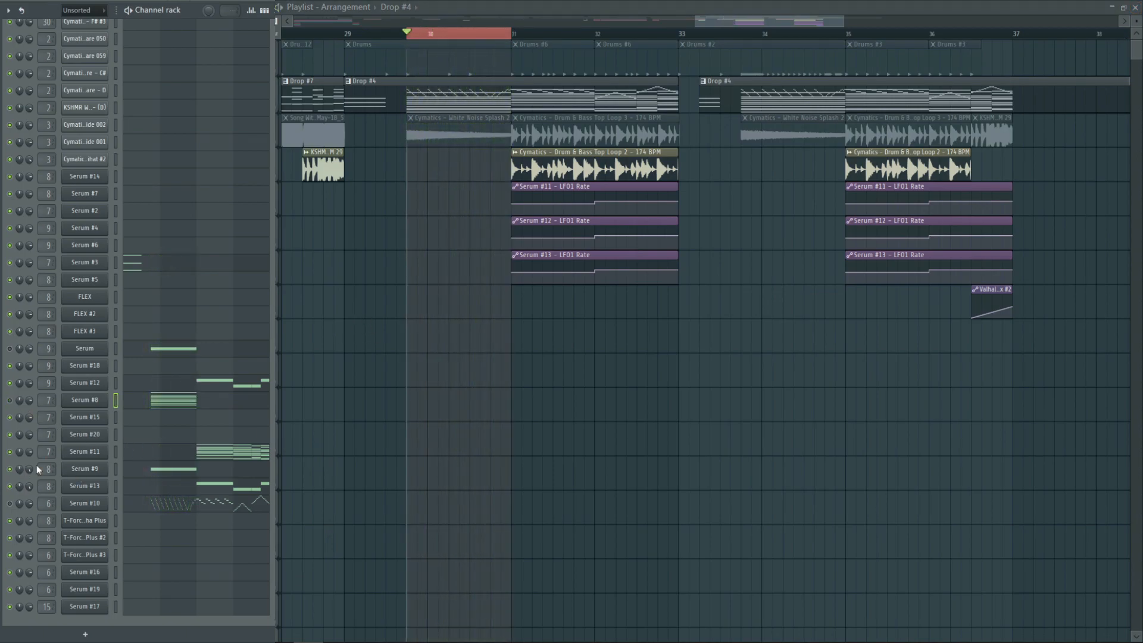
# Examine the Serum #9 bass patch's oscillators and effects, and play it with and without Distortion
pyautogui.click(108, 472)
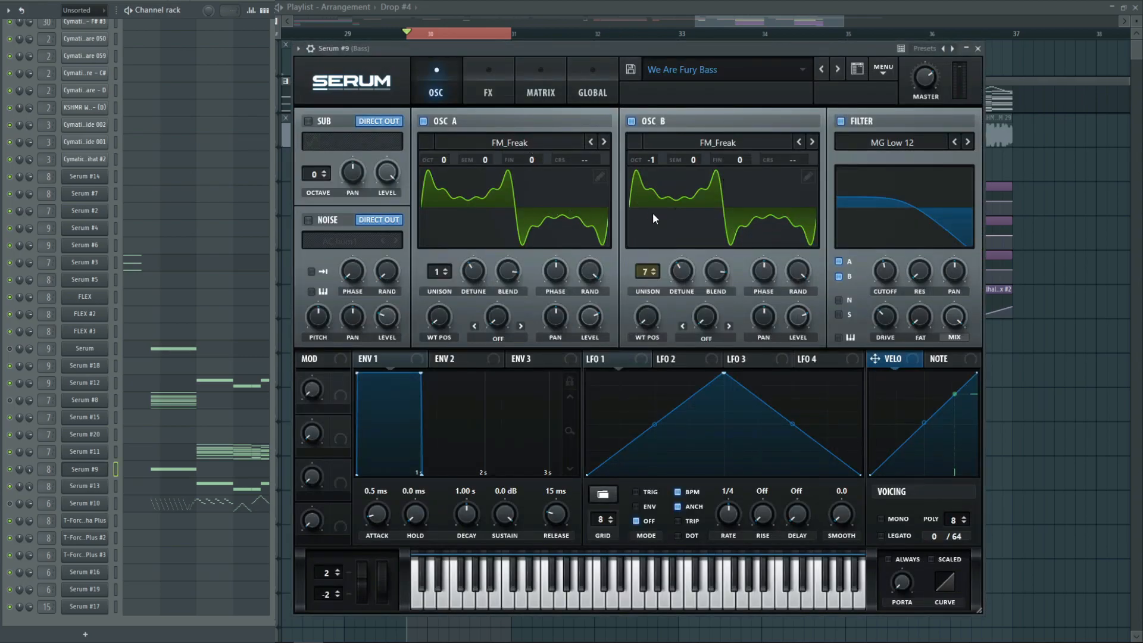
pyautogui.click(488, 90)
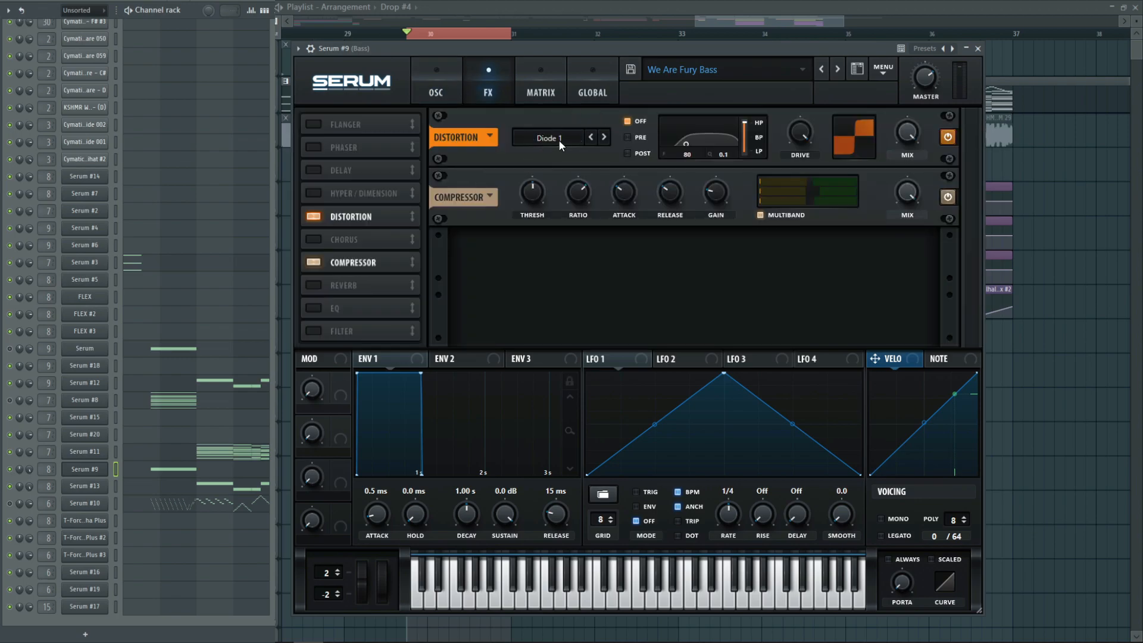
pyautogui.press('space')
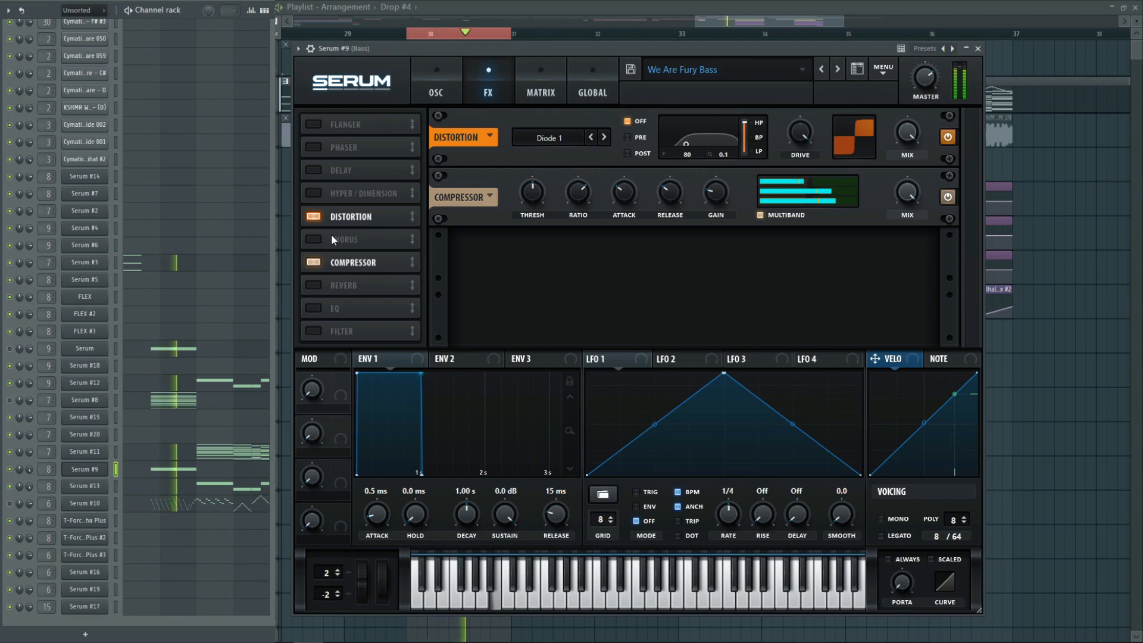
pyautogui.press('space')
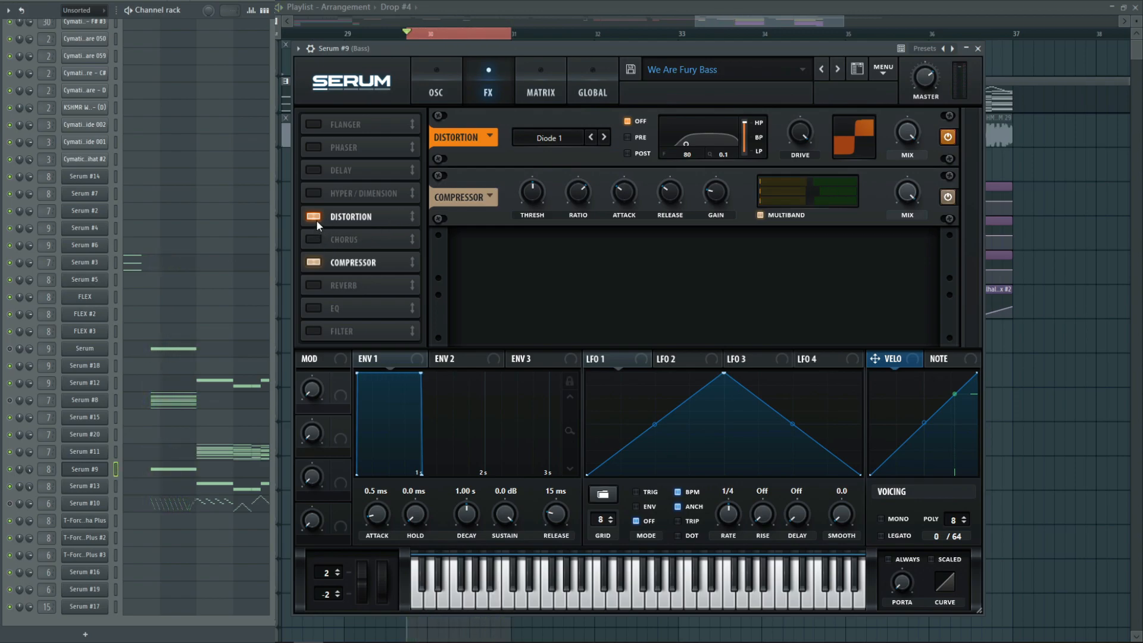
pyautogui.click(314, 217)
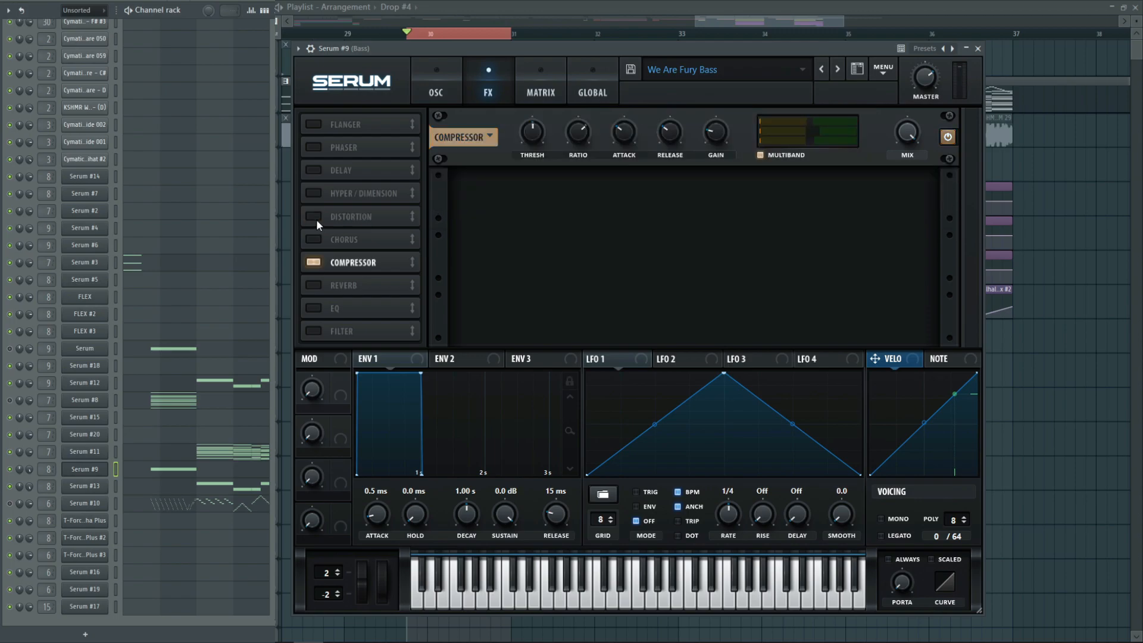
pyautogui.press('space')
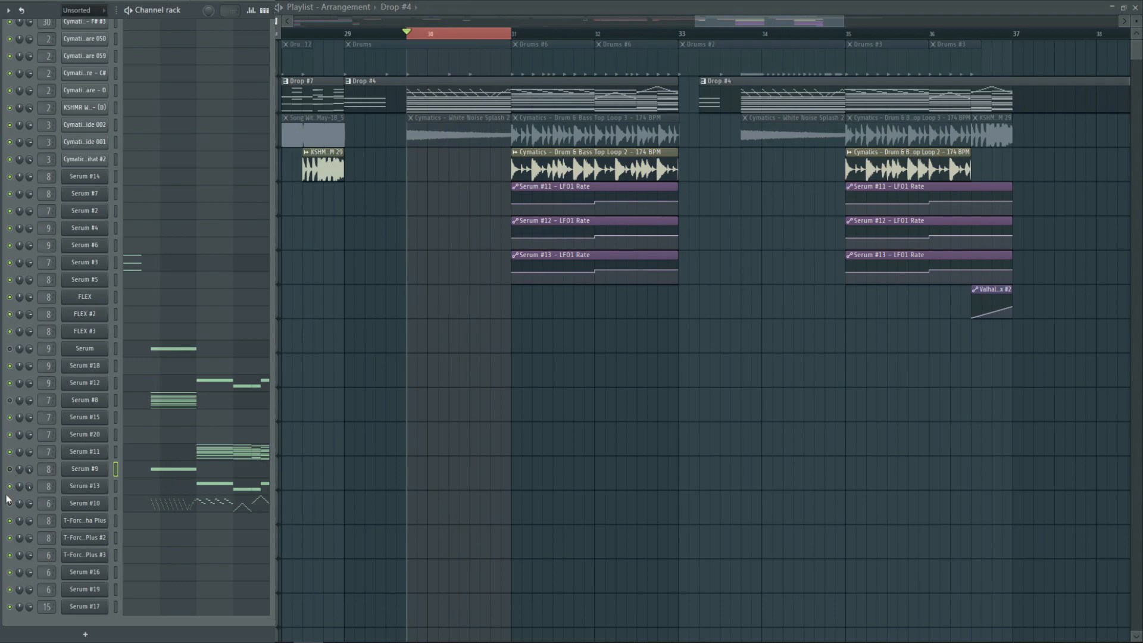
# Play the Serum #10 lead on its own in the selected range and examine its oscillators and effects
pyautogui.press('space')
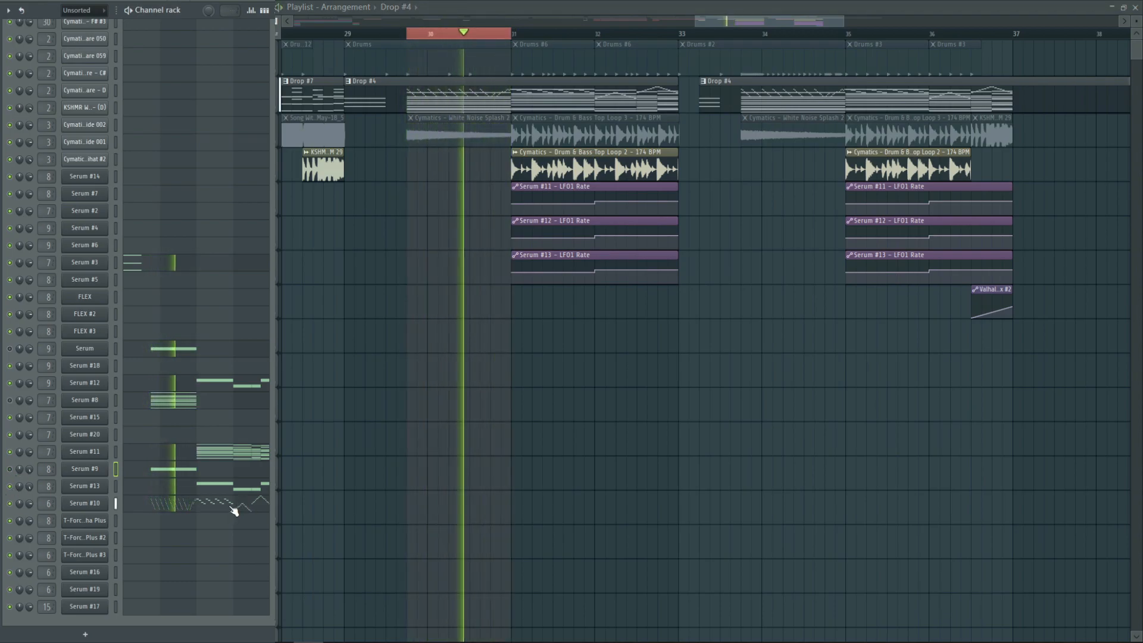
pyautogui.press('space')
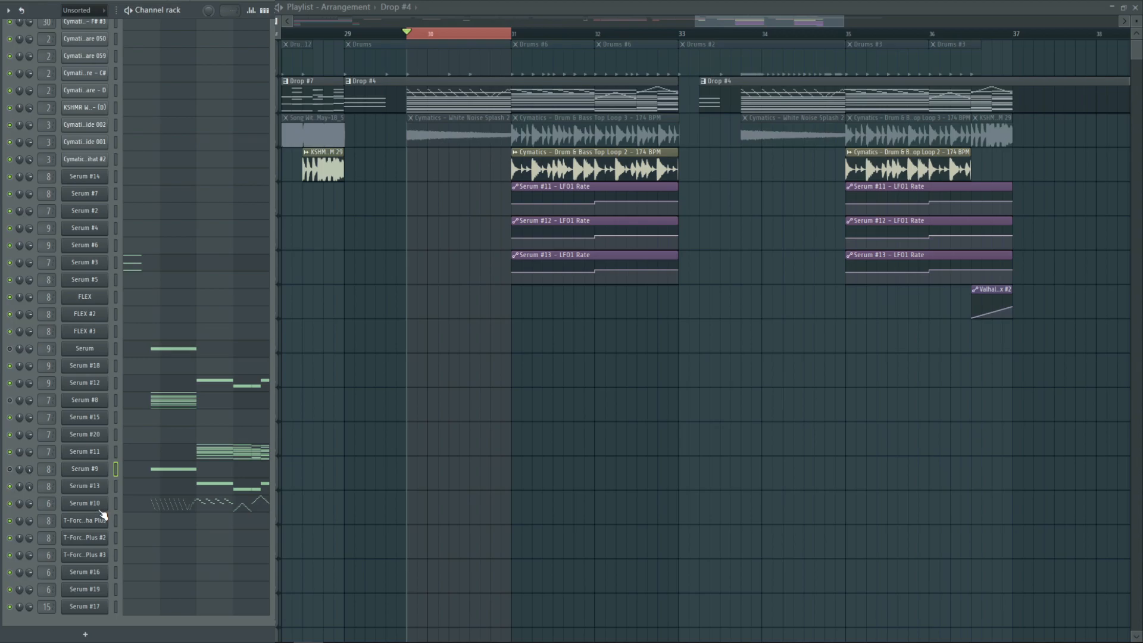
pyautogui.click(84, 503)
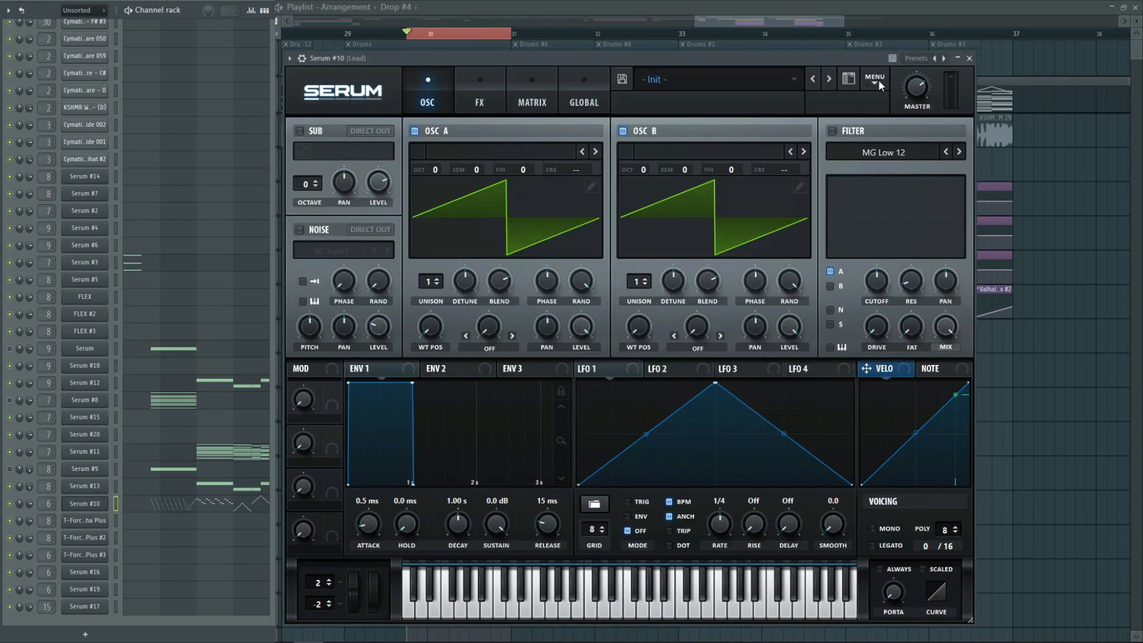
pyautogui.click(696, 78)
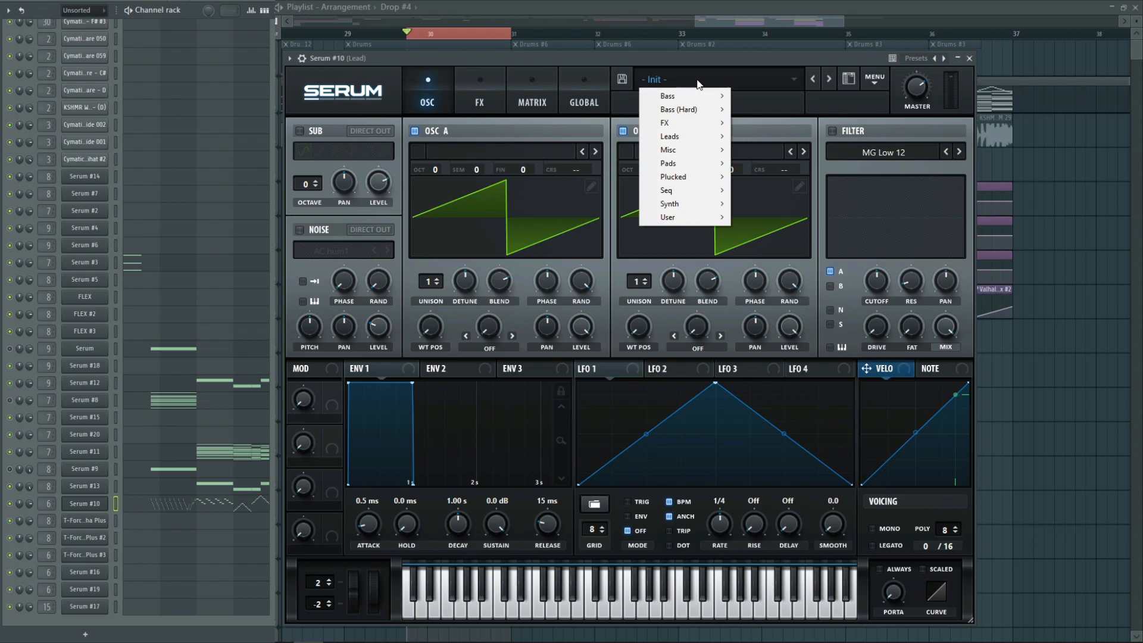
pyautogui.click(495, 86)
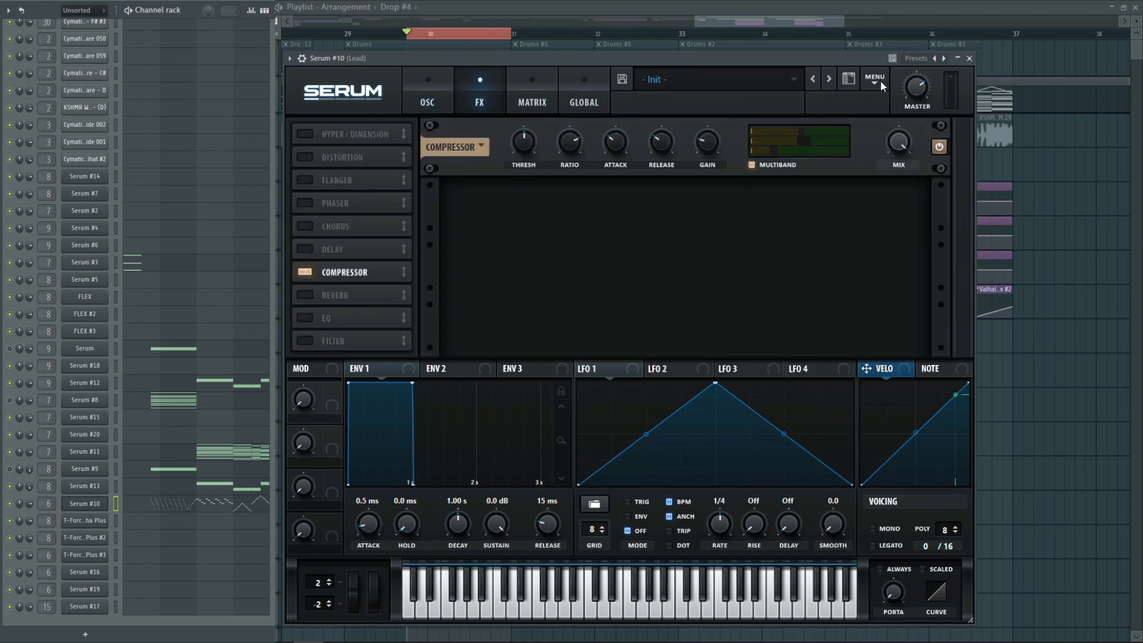
pyautogui.click(969, 58)
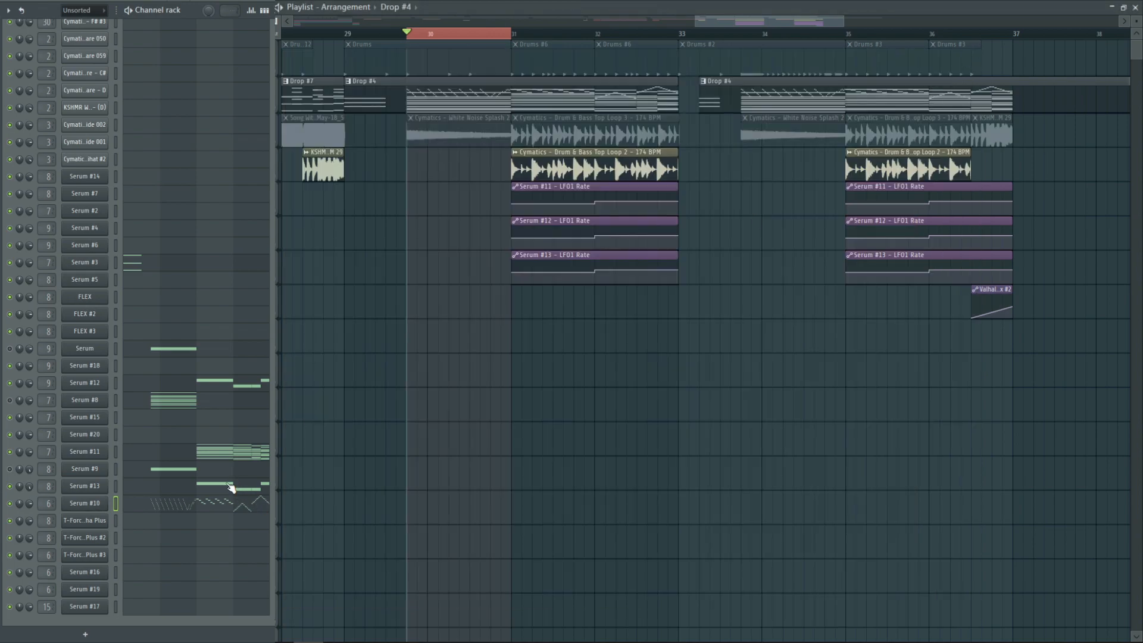
# Examine the Serum #10 lead notes in the piano roll during playback and return to the playlist
pyautogui.click(206, 500)
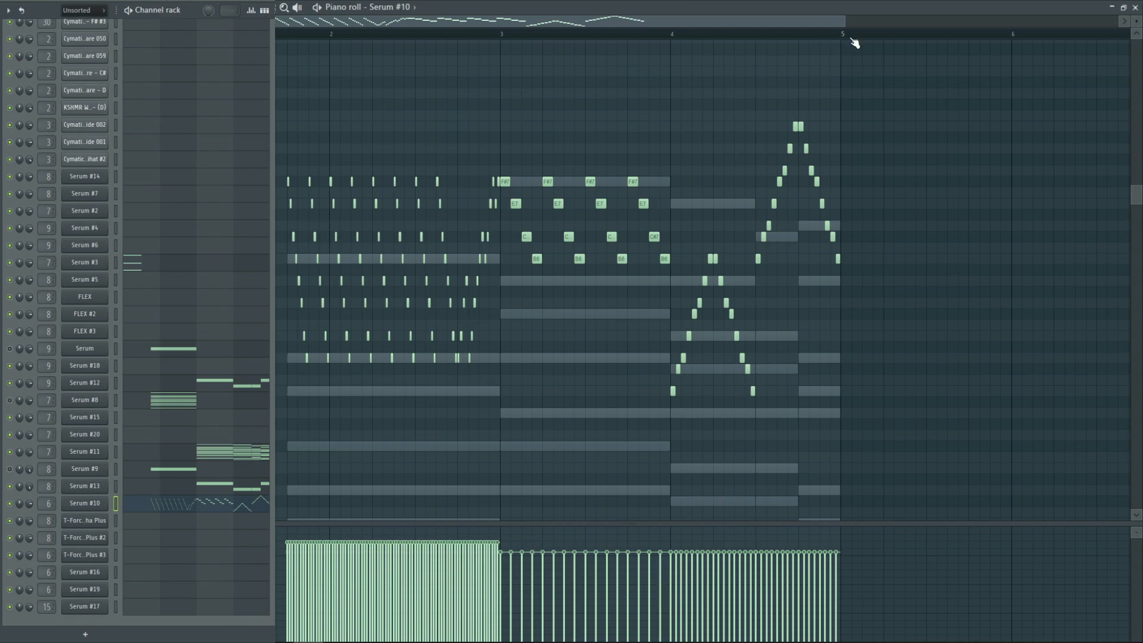
pyautogui.moveTo(841, 20); pyautogui.dragTo(695, 20)
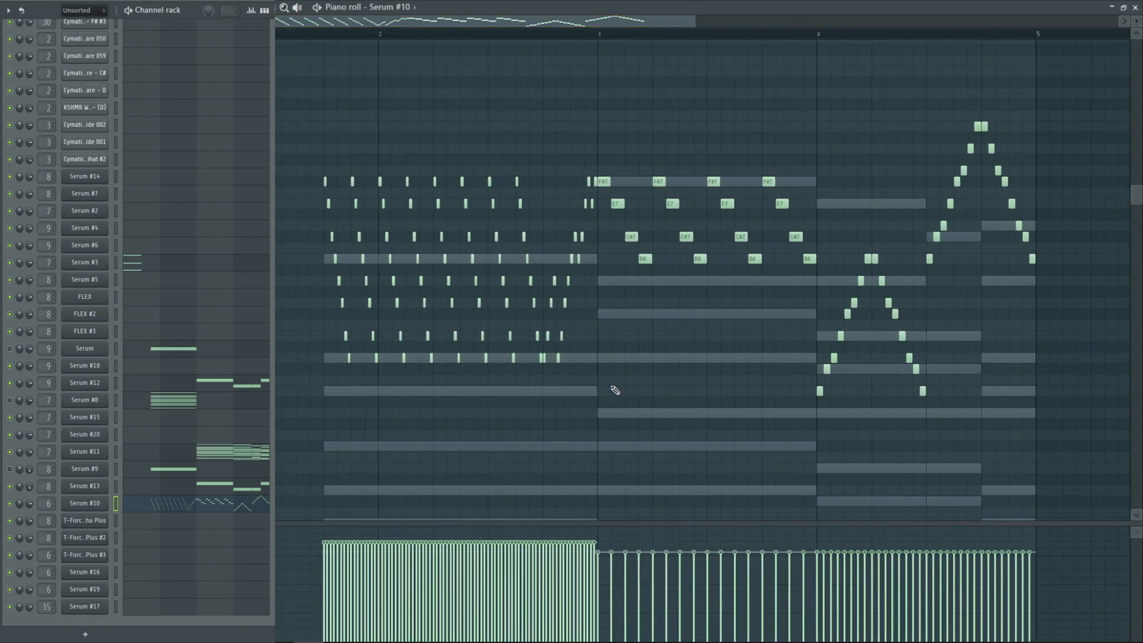
pyautogui.press('space')
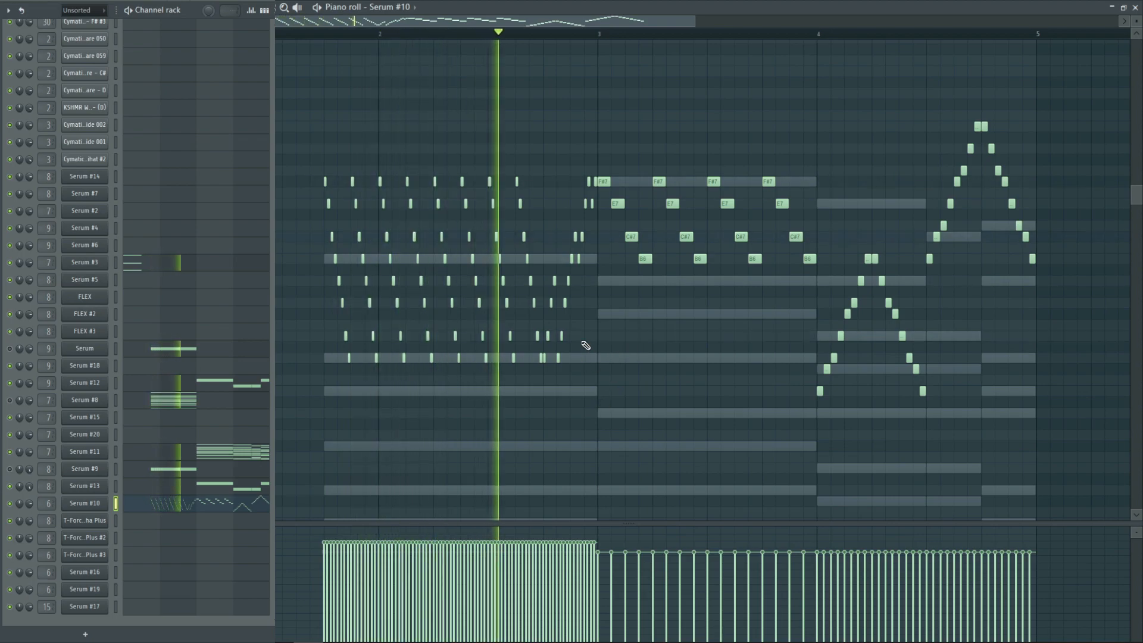
pyautogui.press('F5')
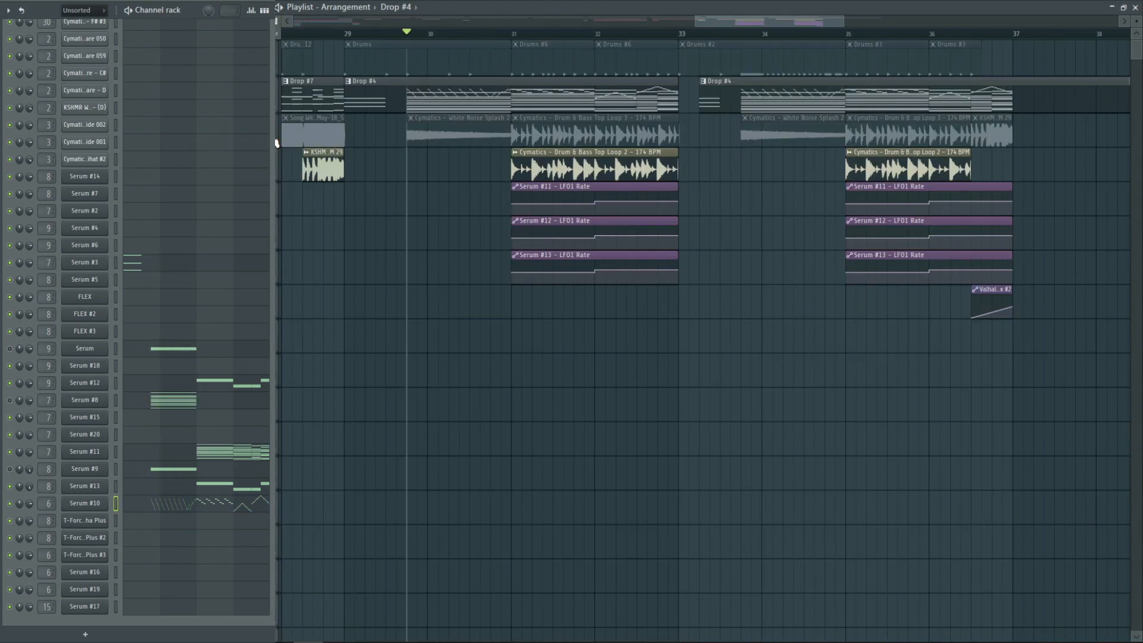
# Play the Drums #6 pattern on its own from bar 31, stop playback and unmute the muted Serum channels
pyautogui.click(511, 33)
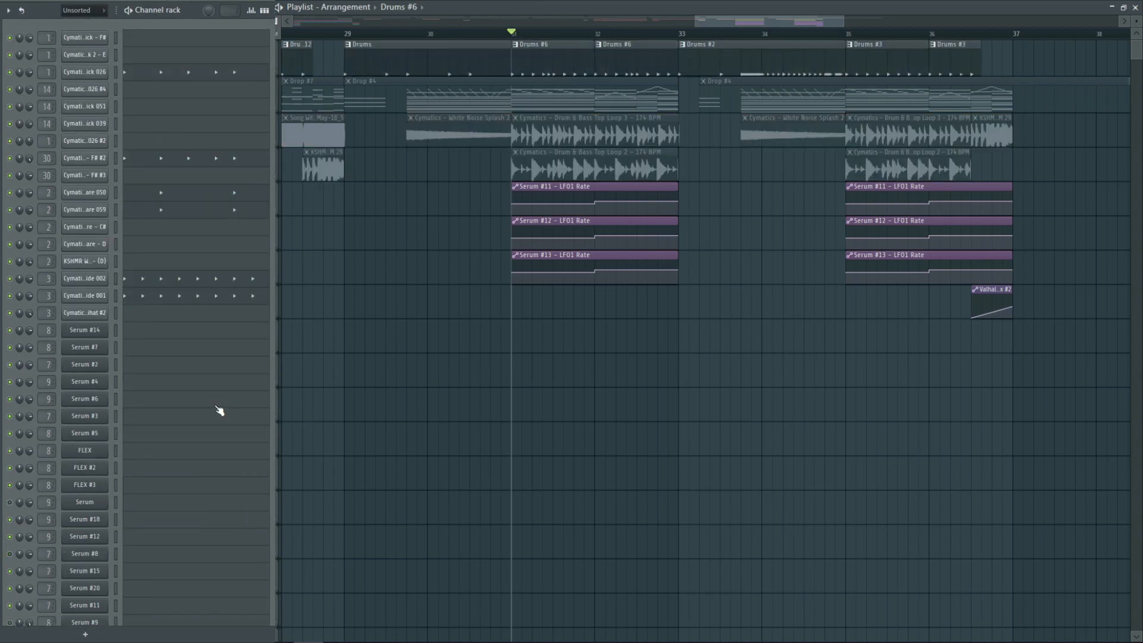
pyautogui.press('space')
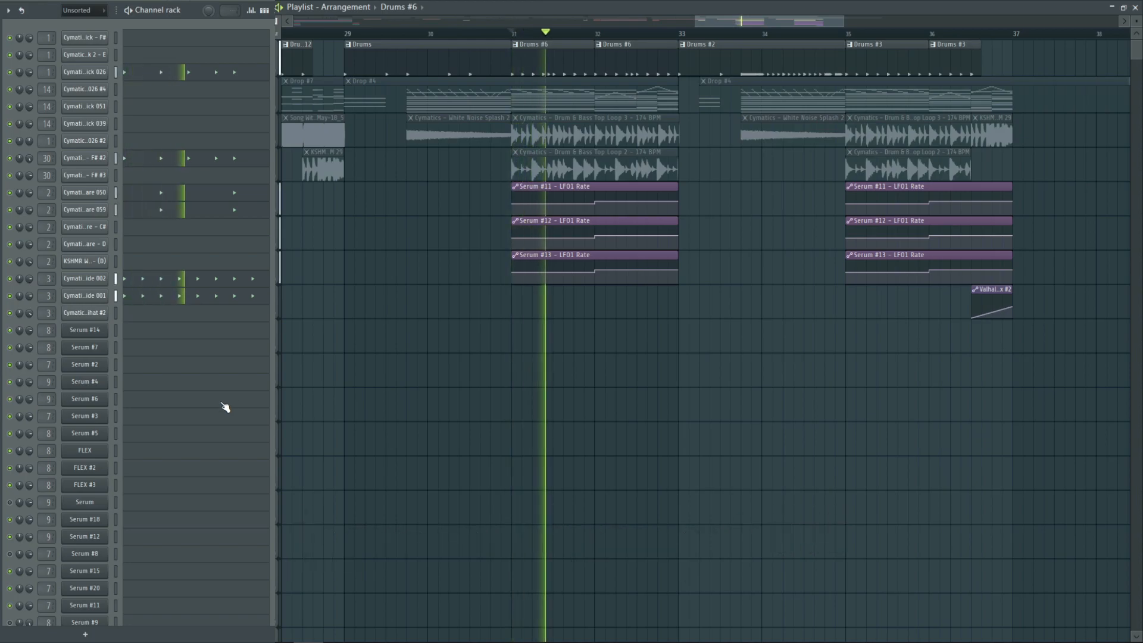
pyautogui.scroll(-5, 95, 415)
pyautogui.hotkey('alt', 'F8')
pyautogui.hotkey('alt', 'F8')
pyautogui.press('space')
# Mute the drum pattern track and play the two Drum & Bass Top Loop tracks one at a time from bar 31
pyautogui.click(277, 75)
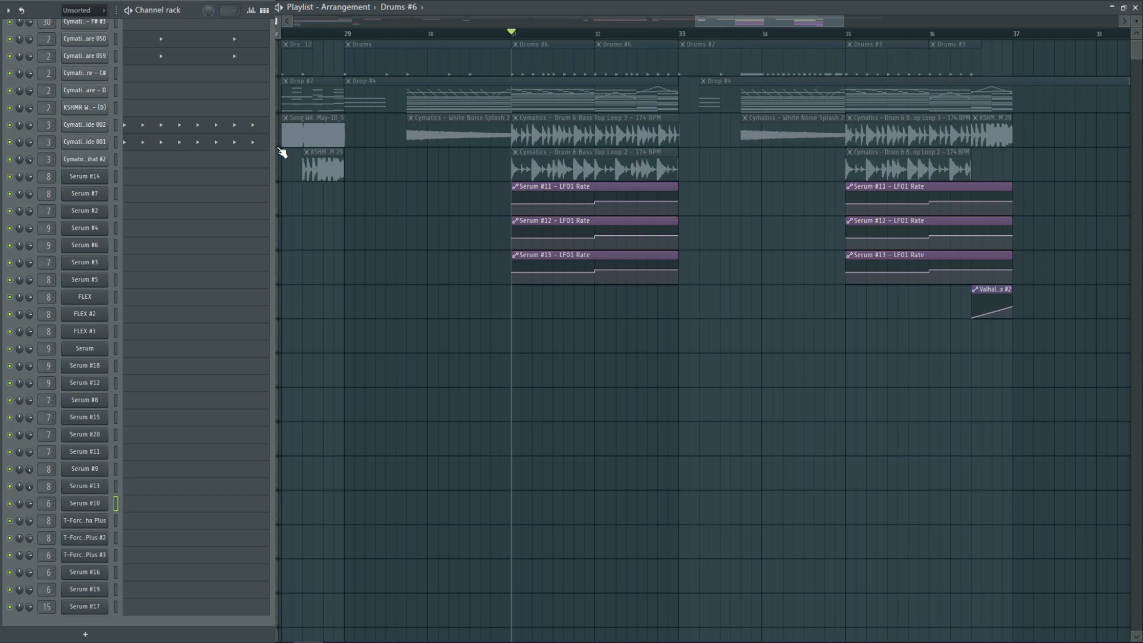
pyautogui.click(280, 146)
pyautogui.press('space')
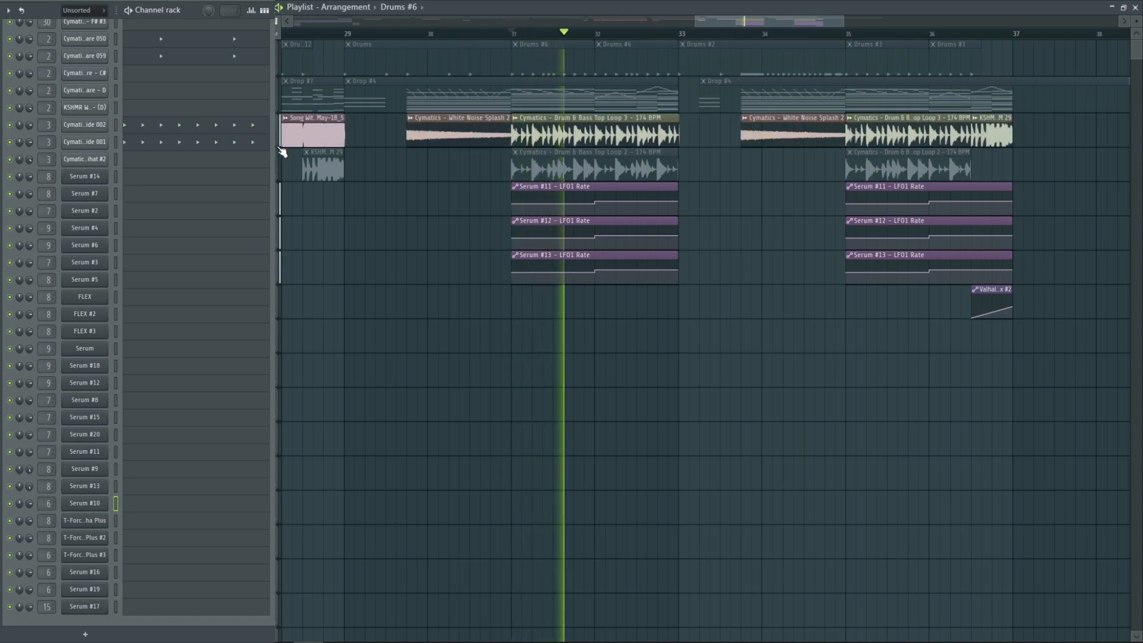
pyautogui.click(281, 148)
pyautogui.click(279, 173)
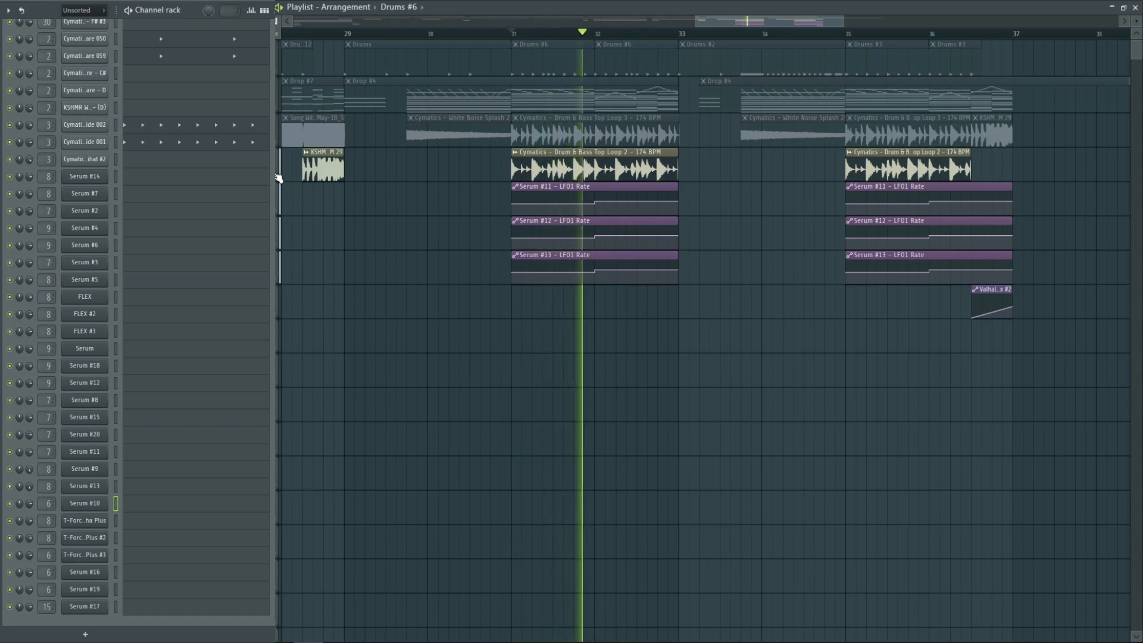
# Unmute the drum pattern and both top loop tracks, play them together from bar 31 and stop playback
pyautogui.click(280, 148)
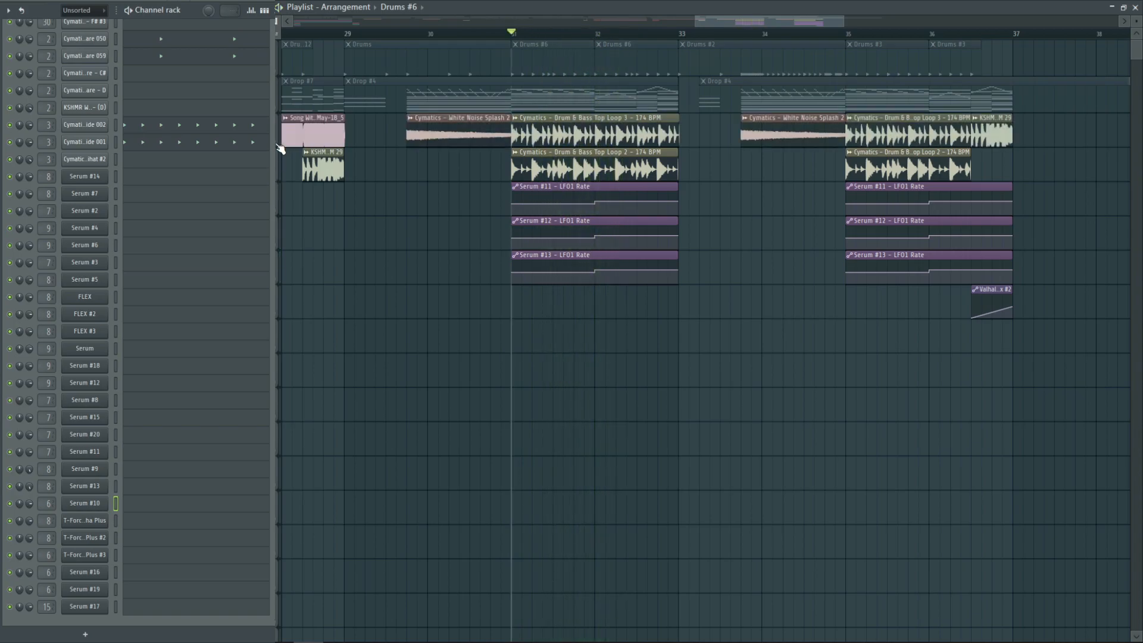
pyautogui.click(281, 75)
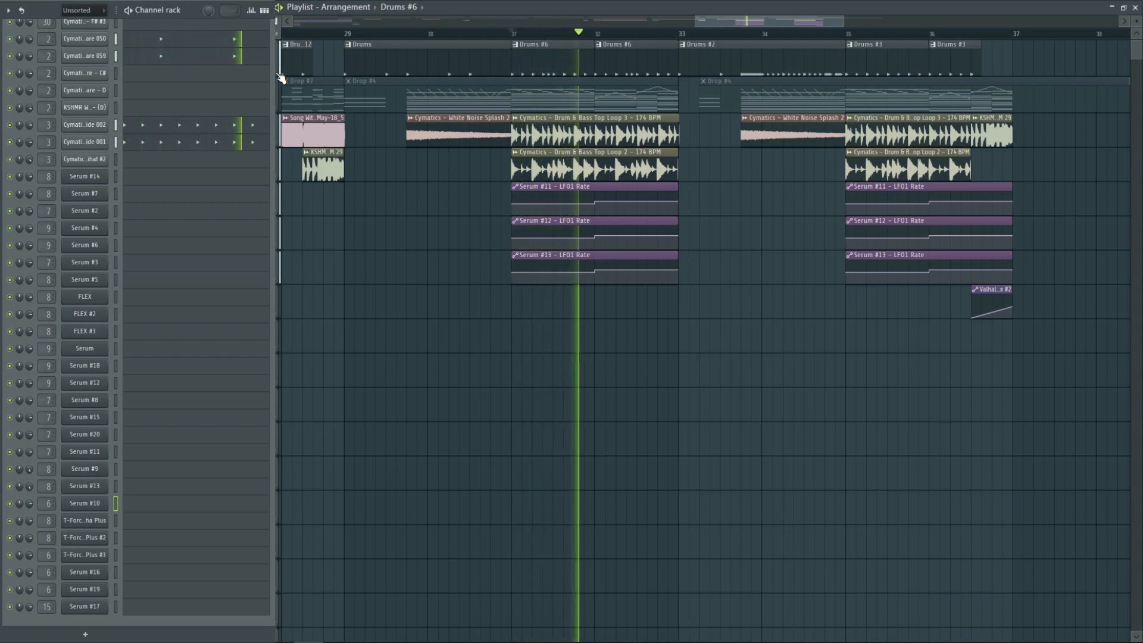
pyautogui.press('space')
# Mute the drum and audio clip tracks, and unmute the Drop #4 track with its pattern selected
pyautogui.click(280, 75)
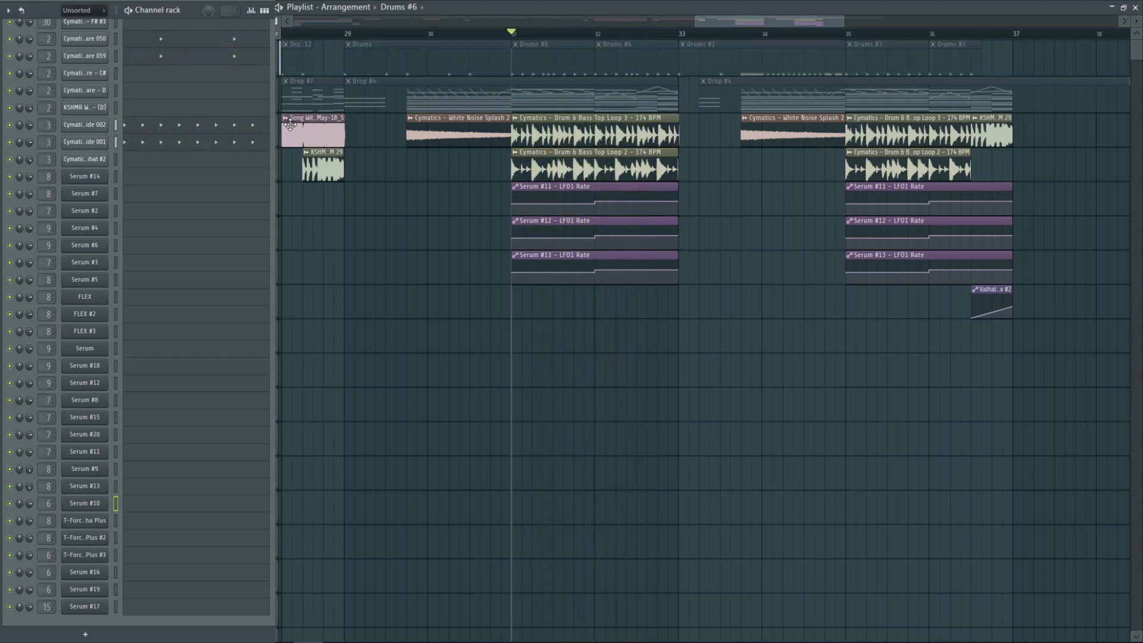
pyautogui.click(280, 147)
pyautogui.click(279, 182)
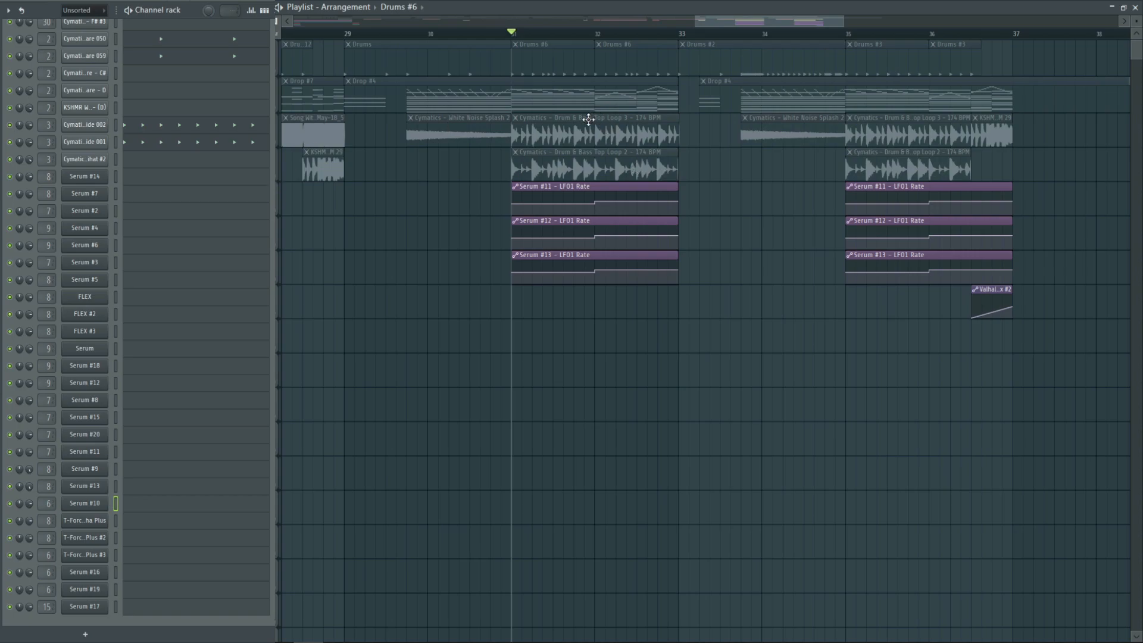
pyautogui.click(278, 112)
pyautogui.click(551, 109)
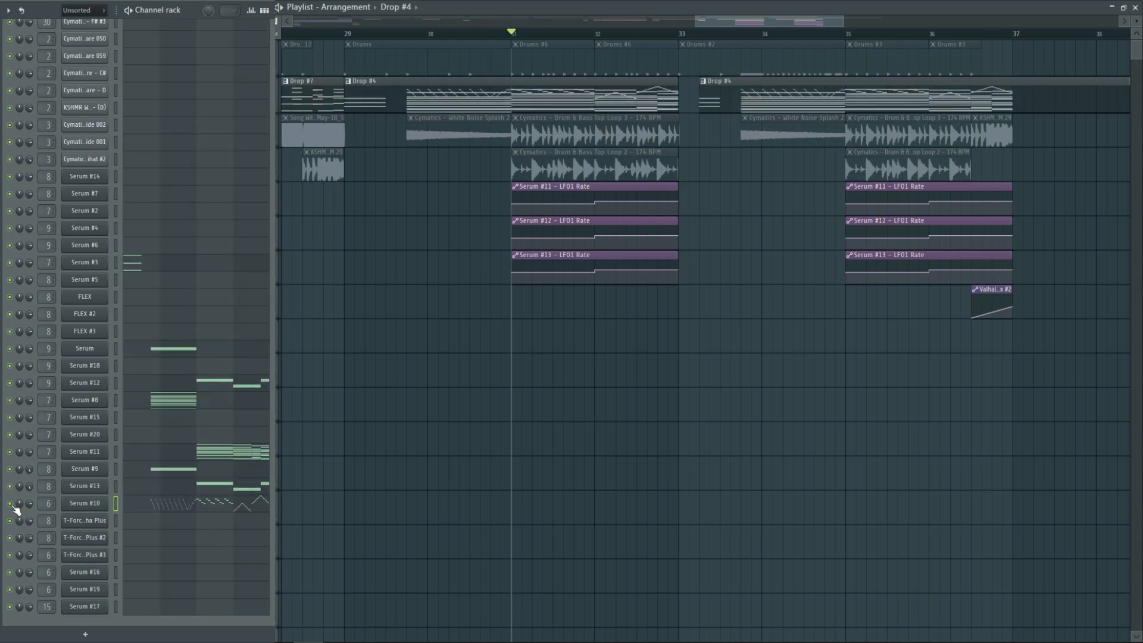
# Play Drop #4 without Serum #10 from bar 31 and from just before bar 30, and unmute Serum #10
pyautogui.press('space')
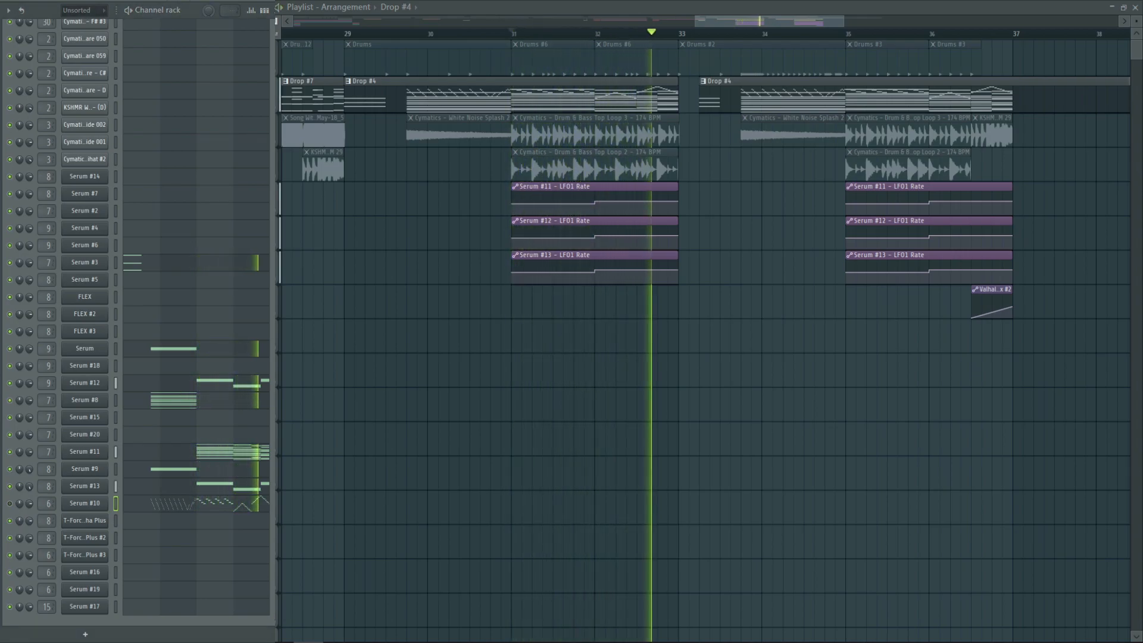
pyautogui.press('space')
pyautogui.click(407, 34)
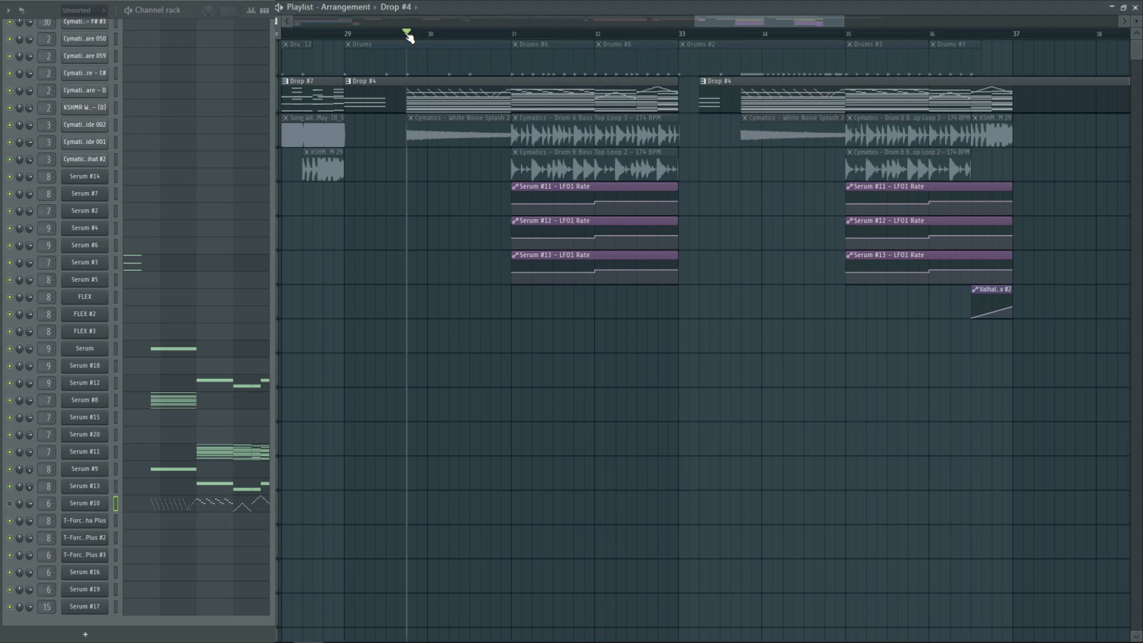
pyautogui.press('space')
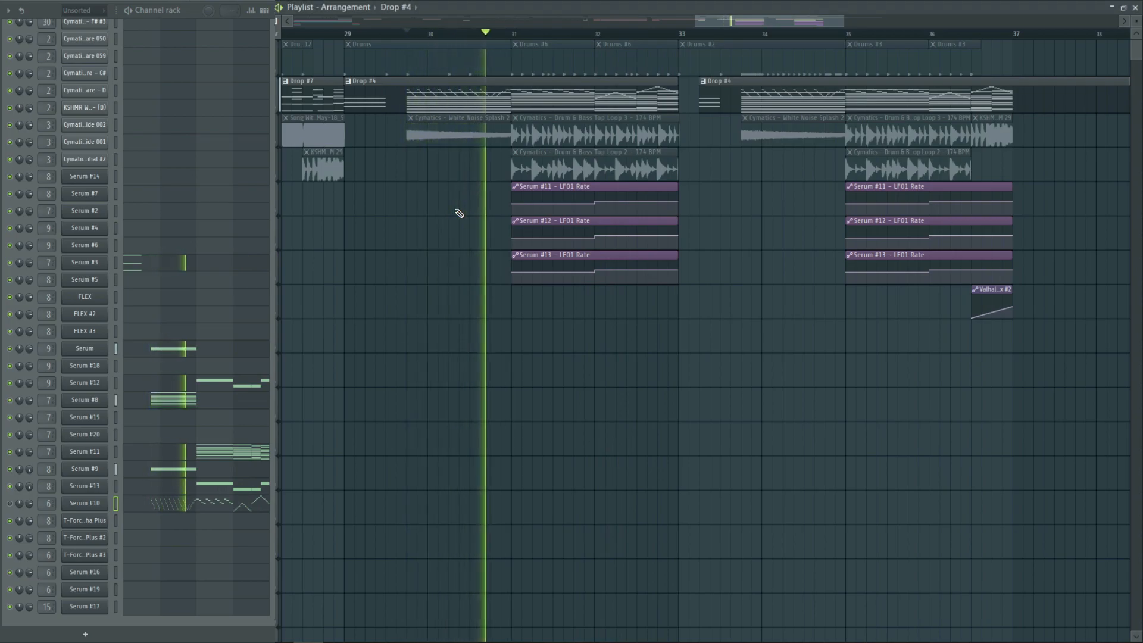
pyautogui.press('space')
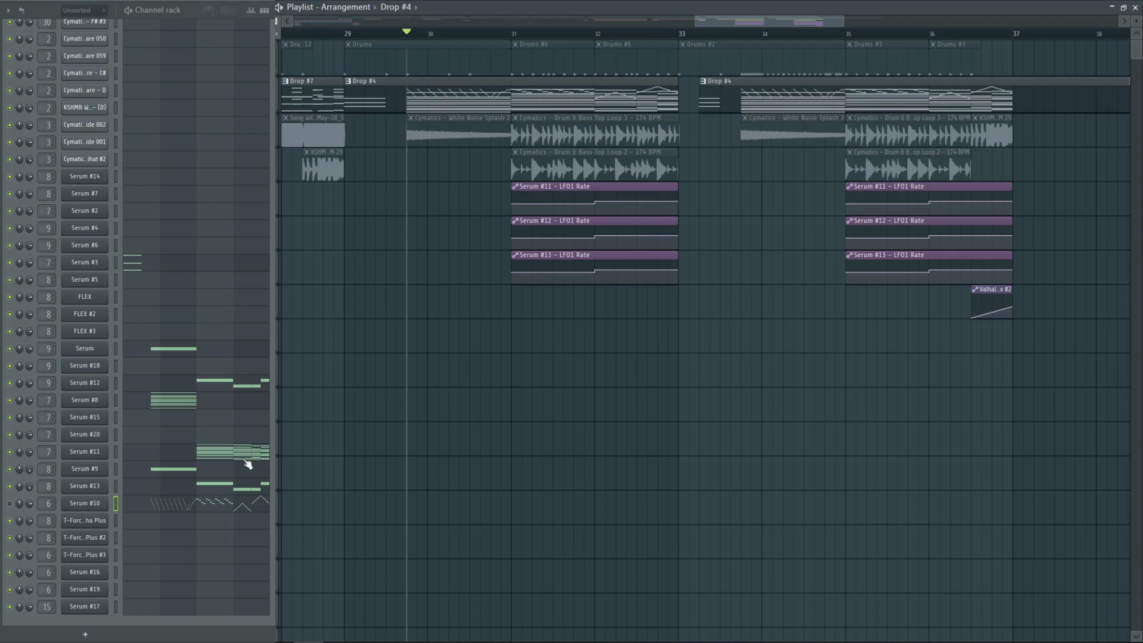
pyautogui.click(10, 504)
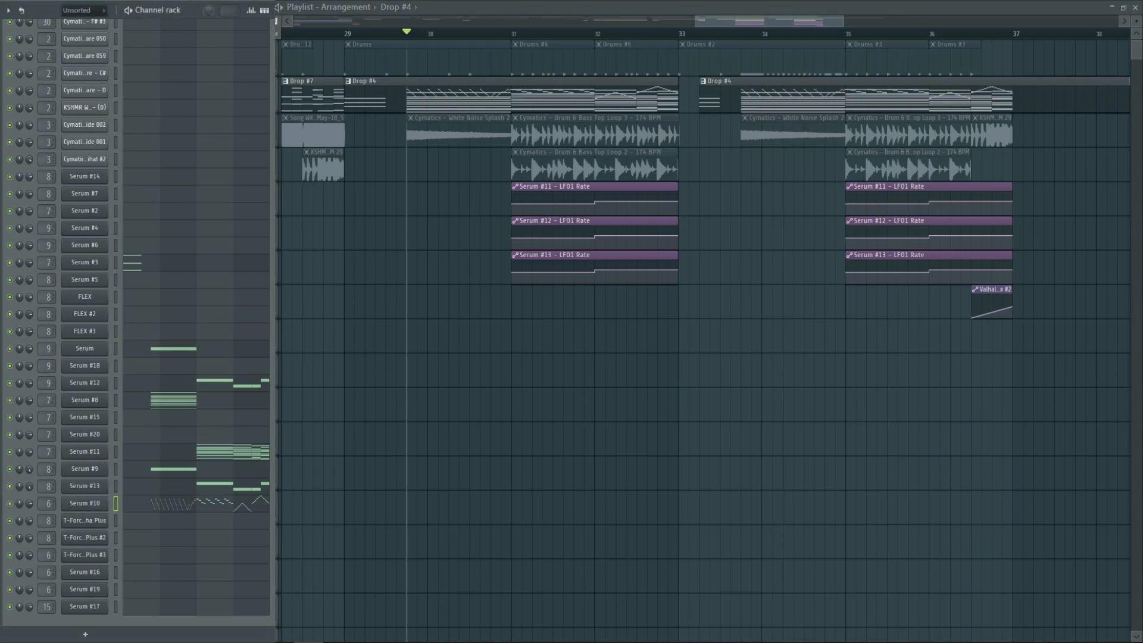
# Unmute all drum and audio clip tracks and play the full Drop #4 section from bar 29
pyautogui.rightClick(277, 107)
pyautogui.rightClick(276, 108)
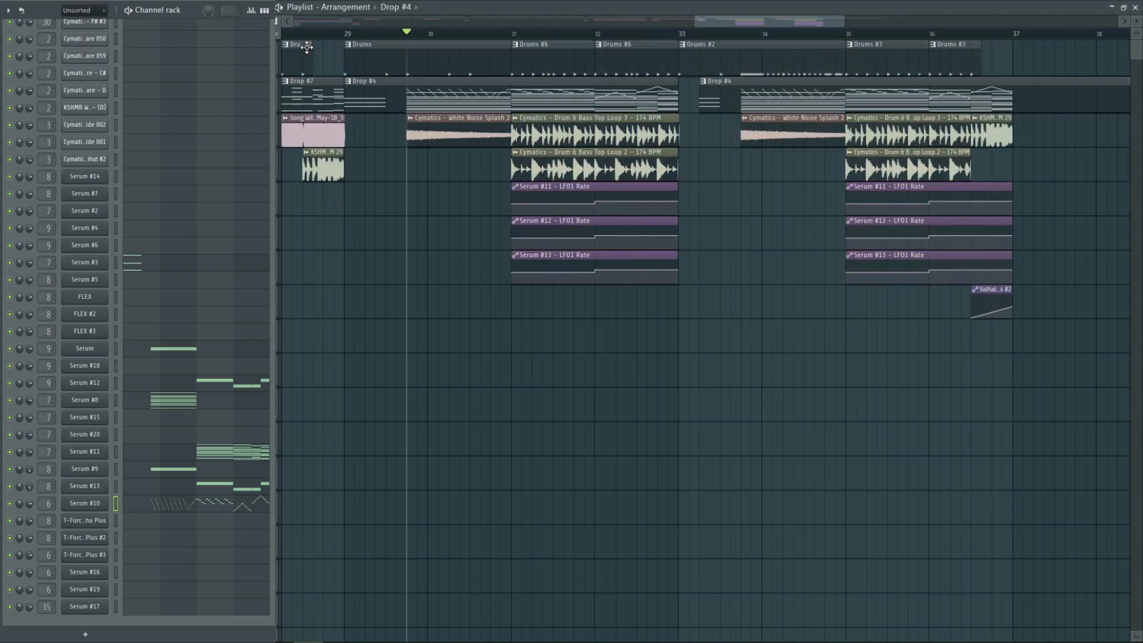
pyautogui.click(352, 39)
pyautogui.press('space')
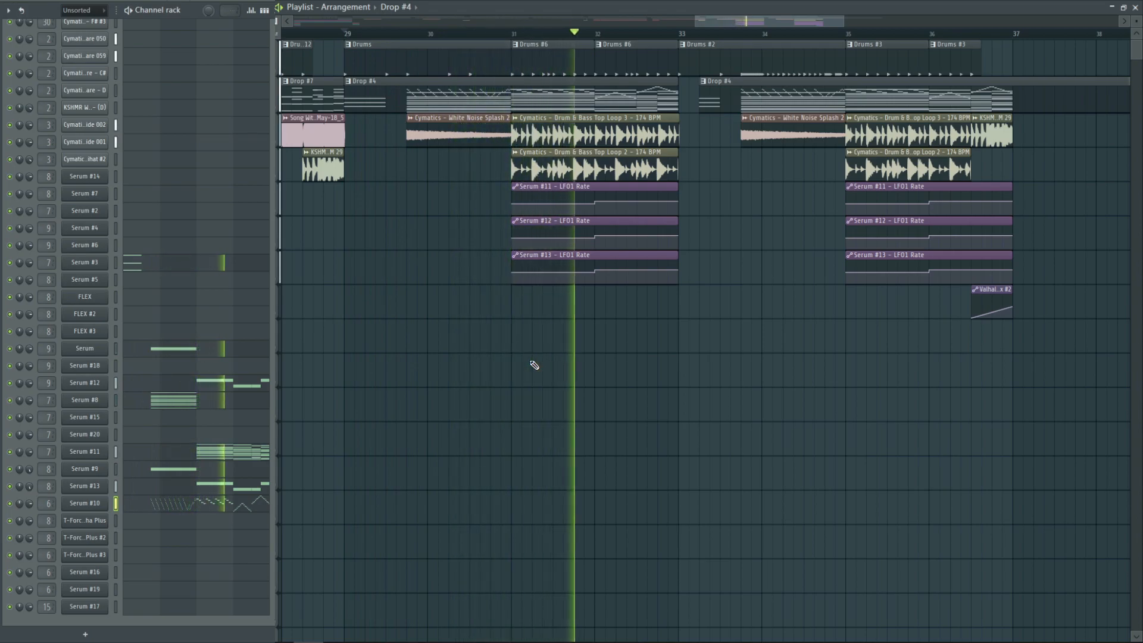
pyautogui.press('space')
# Play the second Drop #4 section from bar 33 past its end, and return the playhead to bar 1
pyautogui.click(684, 37)
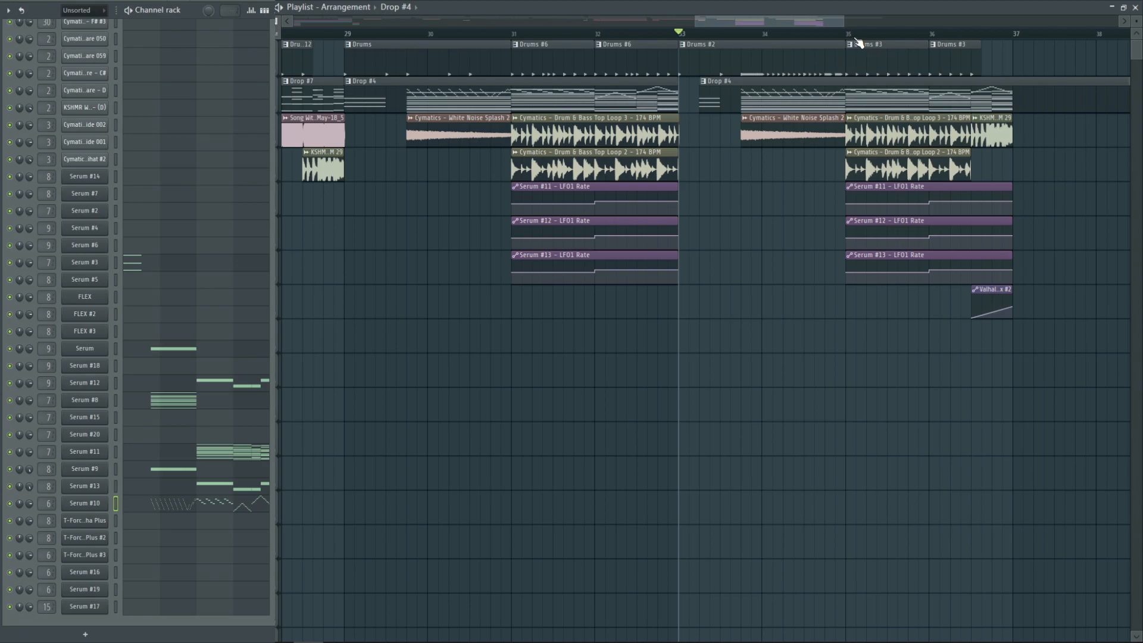
pyautogui.moveTo(845, 21); pyautogui.dragTo(908, 21)
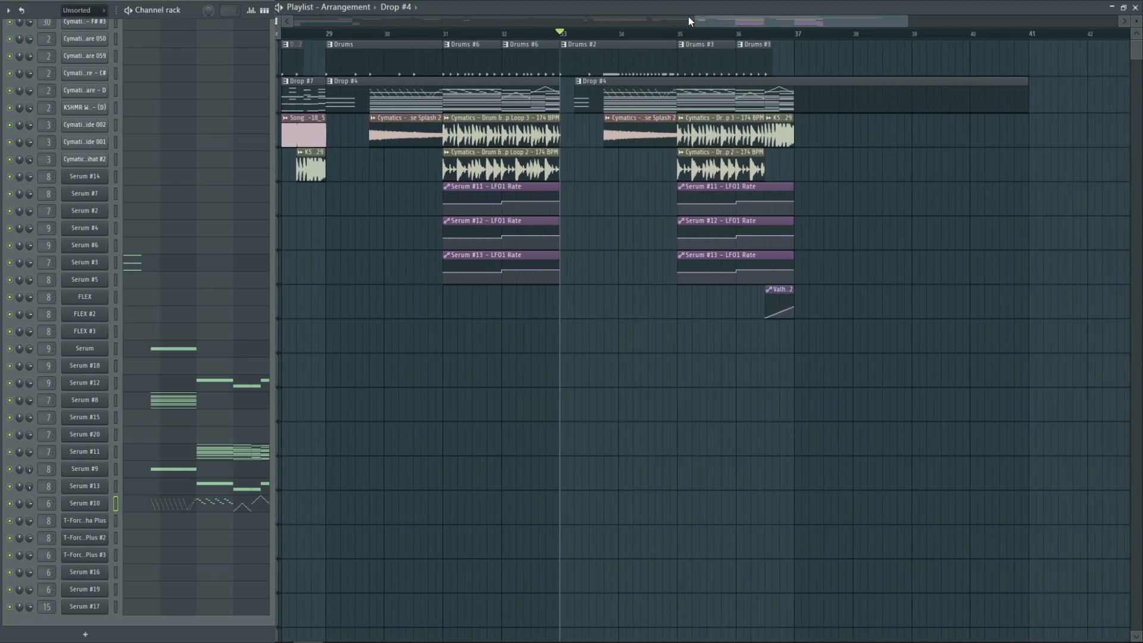
pyautogui.moveTo(692, 21); pyautogui.dragTo(293, 21)
pyautogui.press('space')
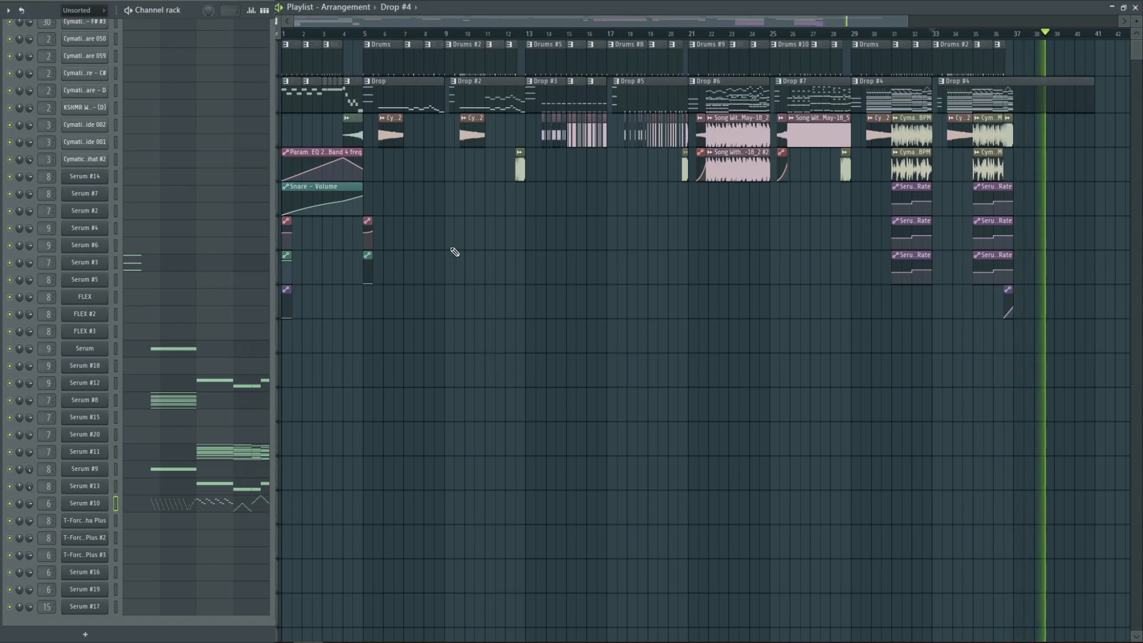
pyautogui.press('space')
pyautogui.moveTo(326, 35); pyautogui.dragTo(283, 34)
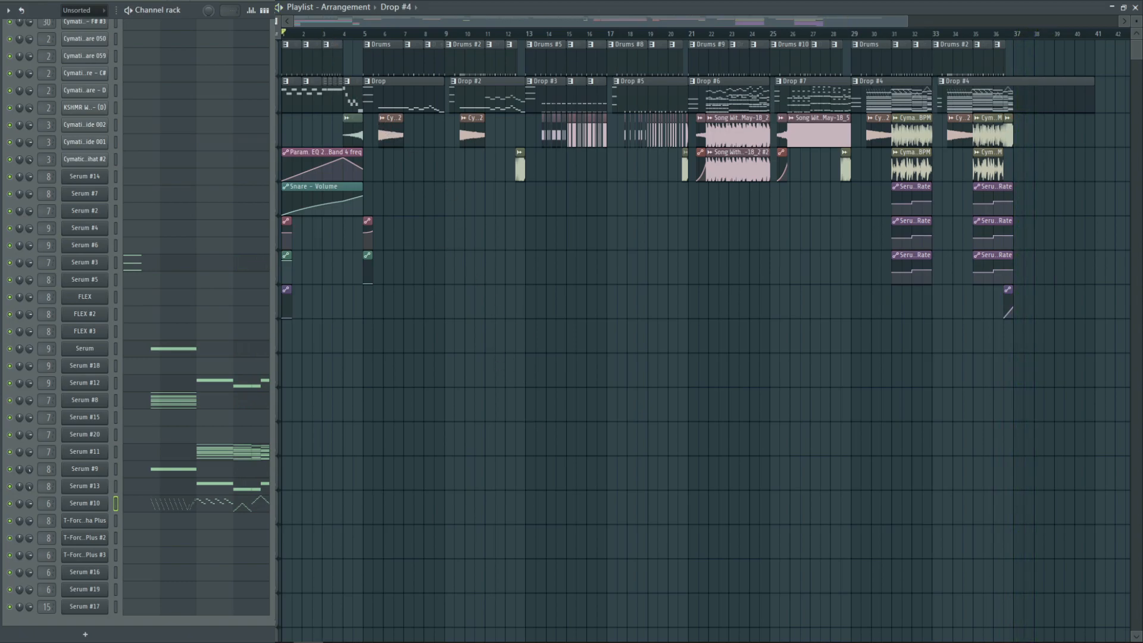